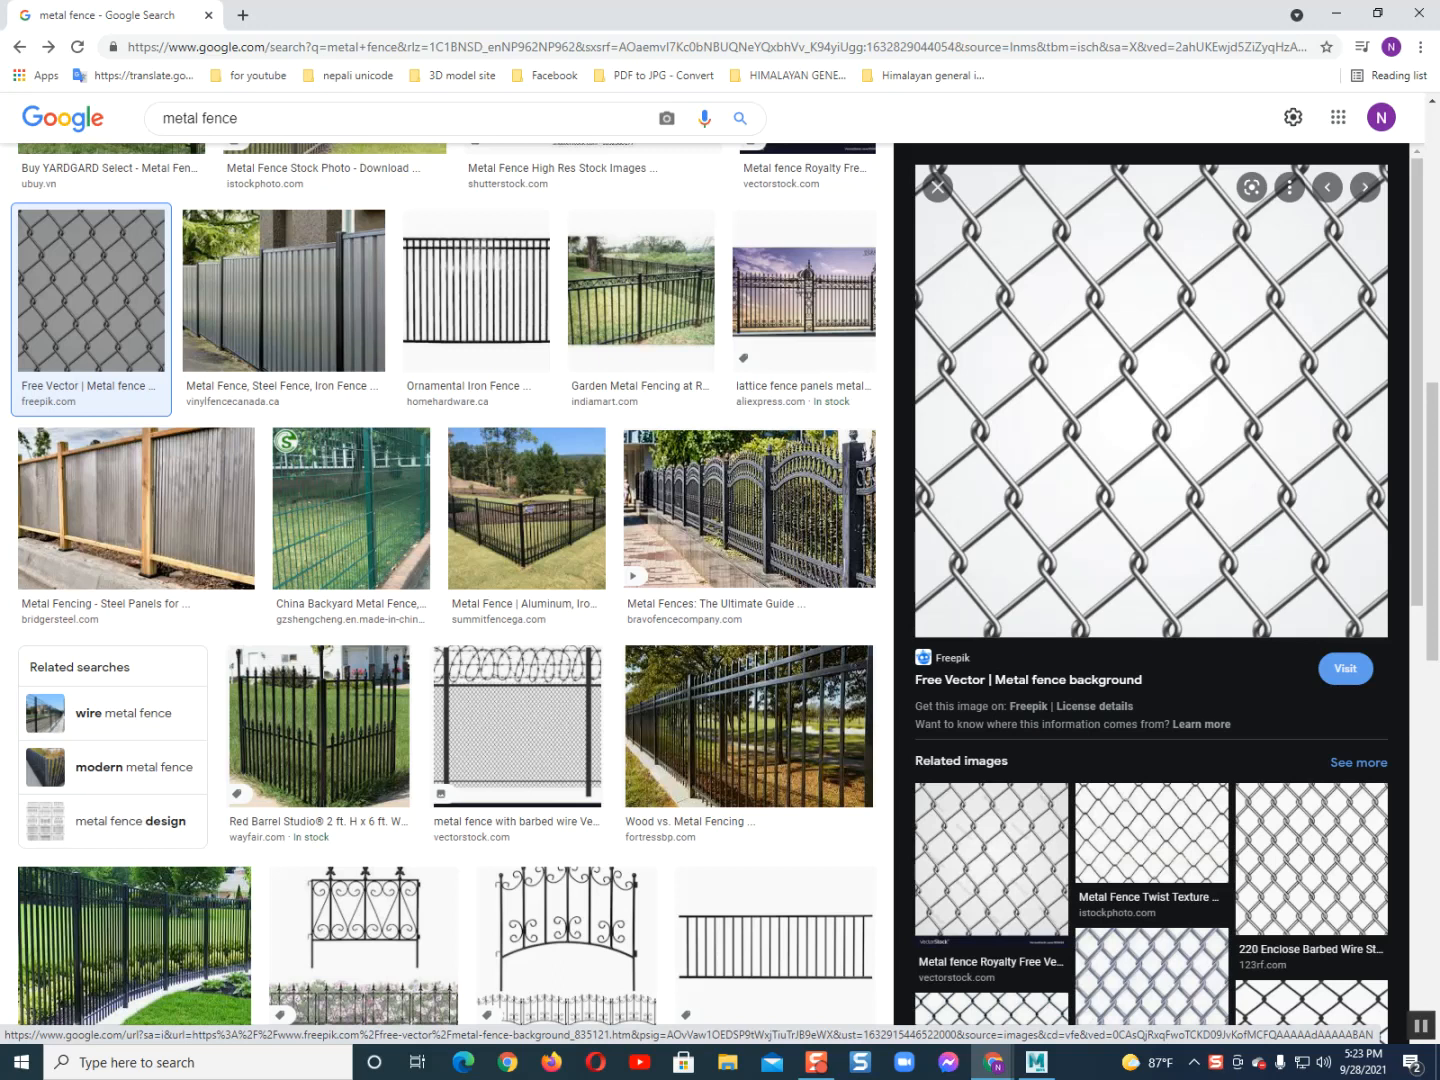
Switch to Maya and show the front view enlarged, with the surrounding panels hidden
left_click(1035, 1062)
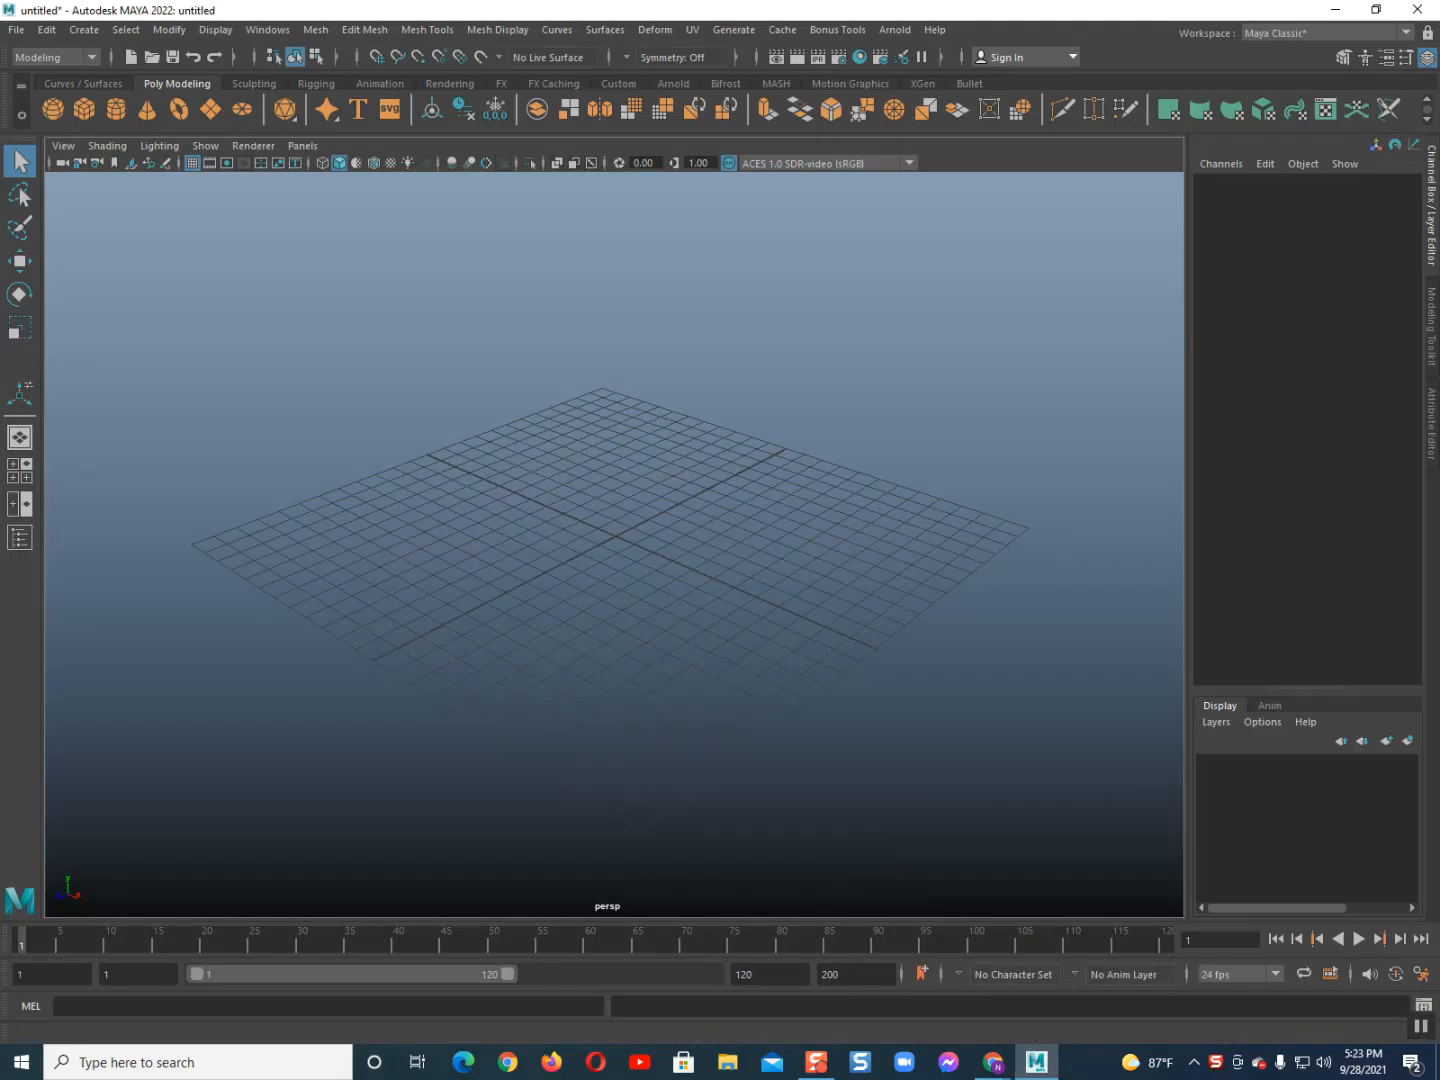
scroll(614, 544, "up", 2)
left_click_drag(614, 545, 752, 543, "alt")
left_click_drag(617, 630, 637, 699, "alt")
key("space")
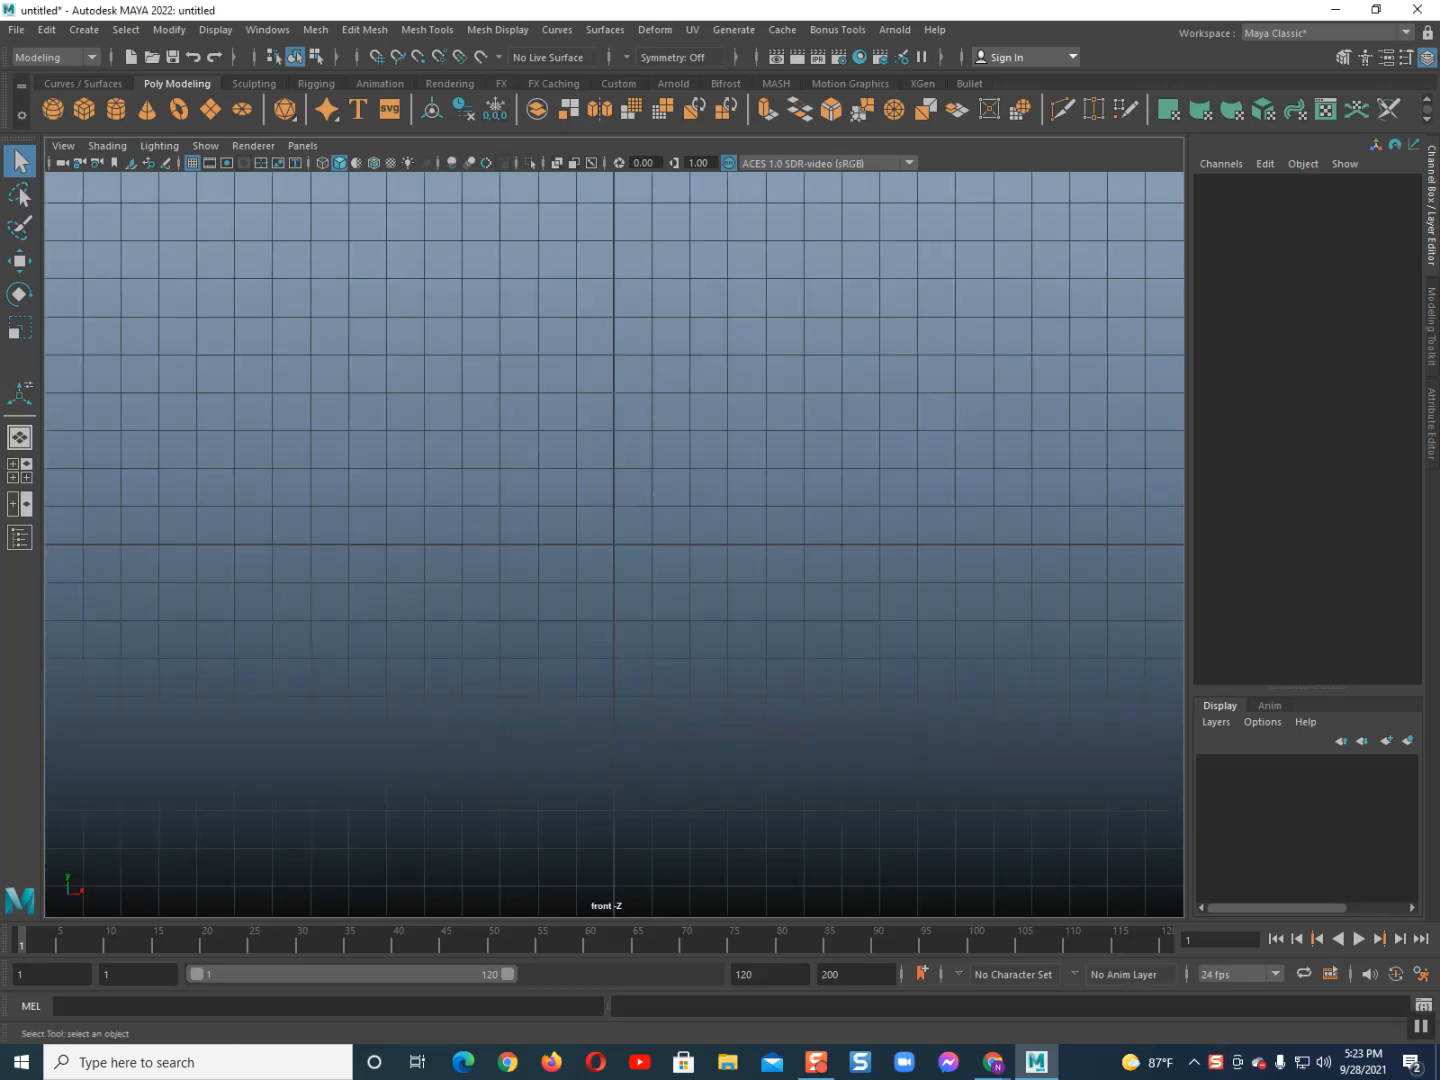
key("ctrl+space")
Draw a polygon torus with a radius of about 1.86 on the vertical axis, just above the origin
right_click_drag(613, 409, 536, 435, "shift")
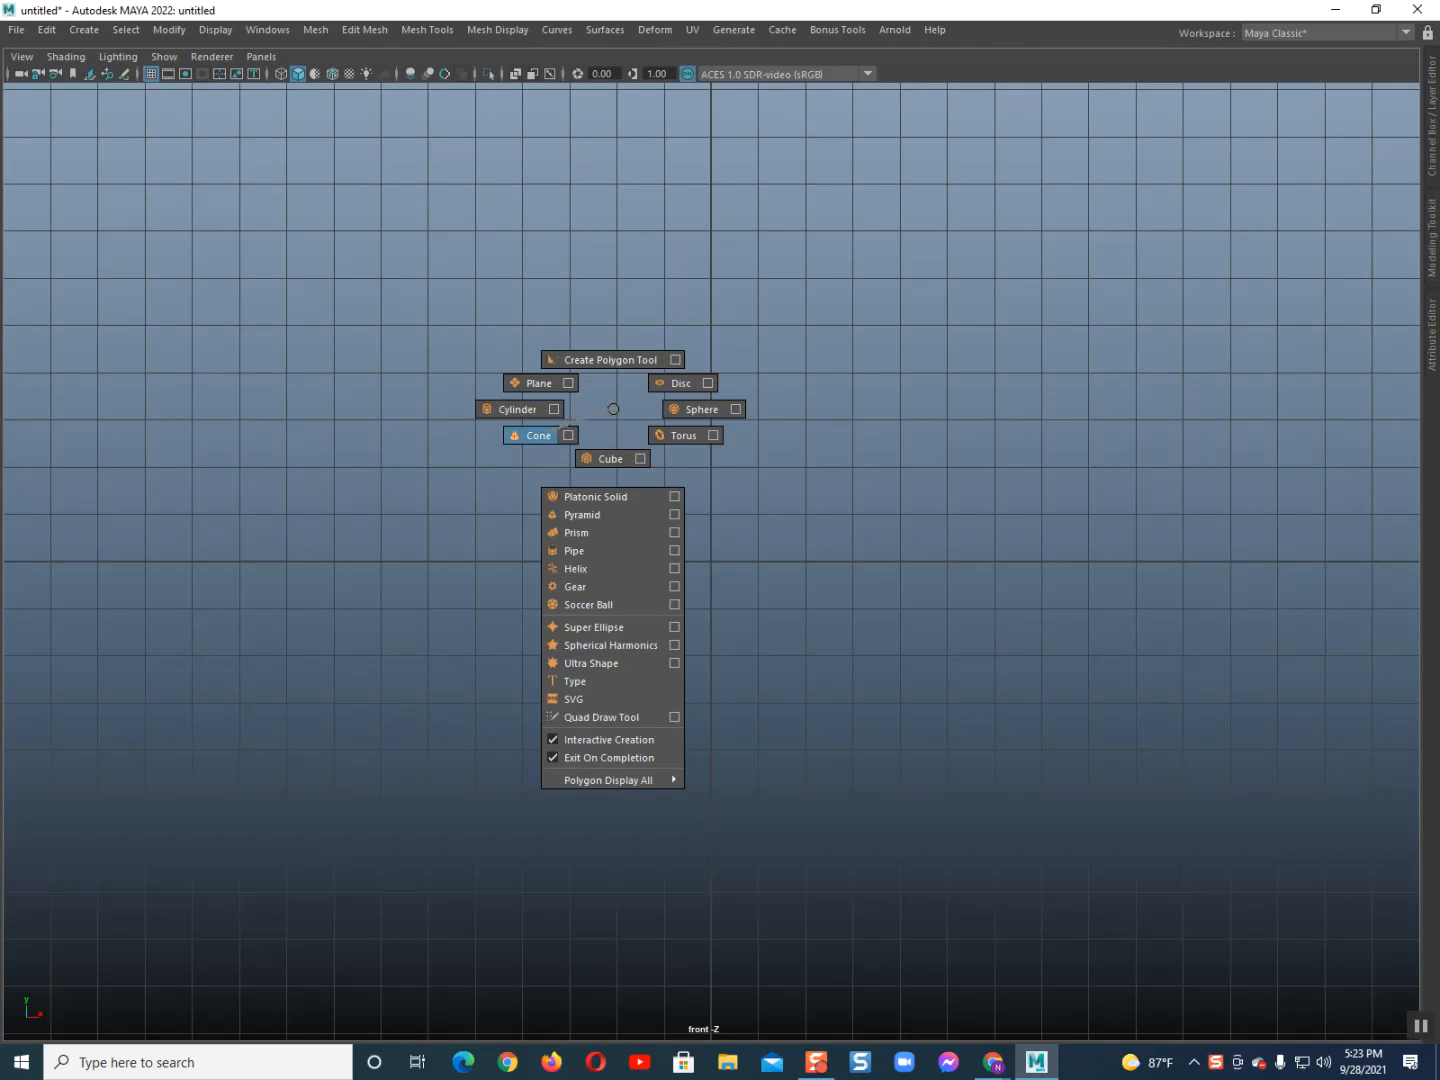
right_click_drag(535, 436, 682, 436, "shift")
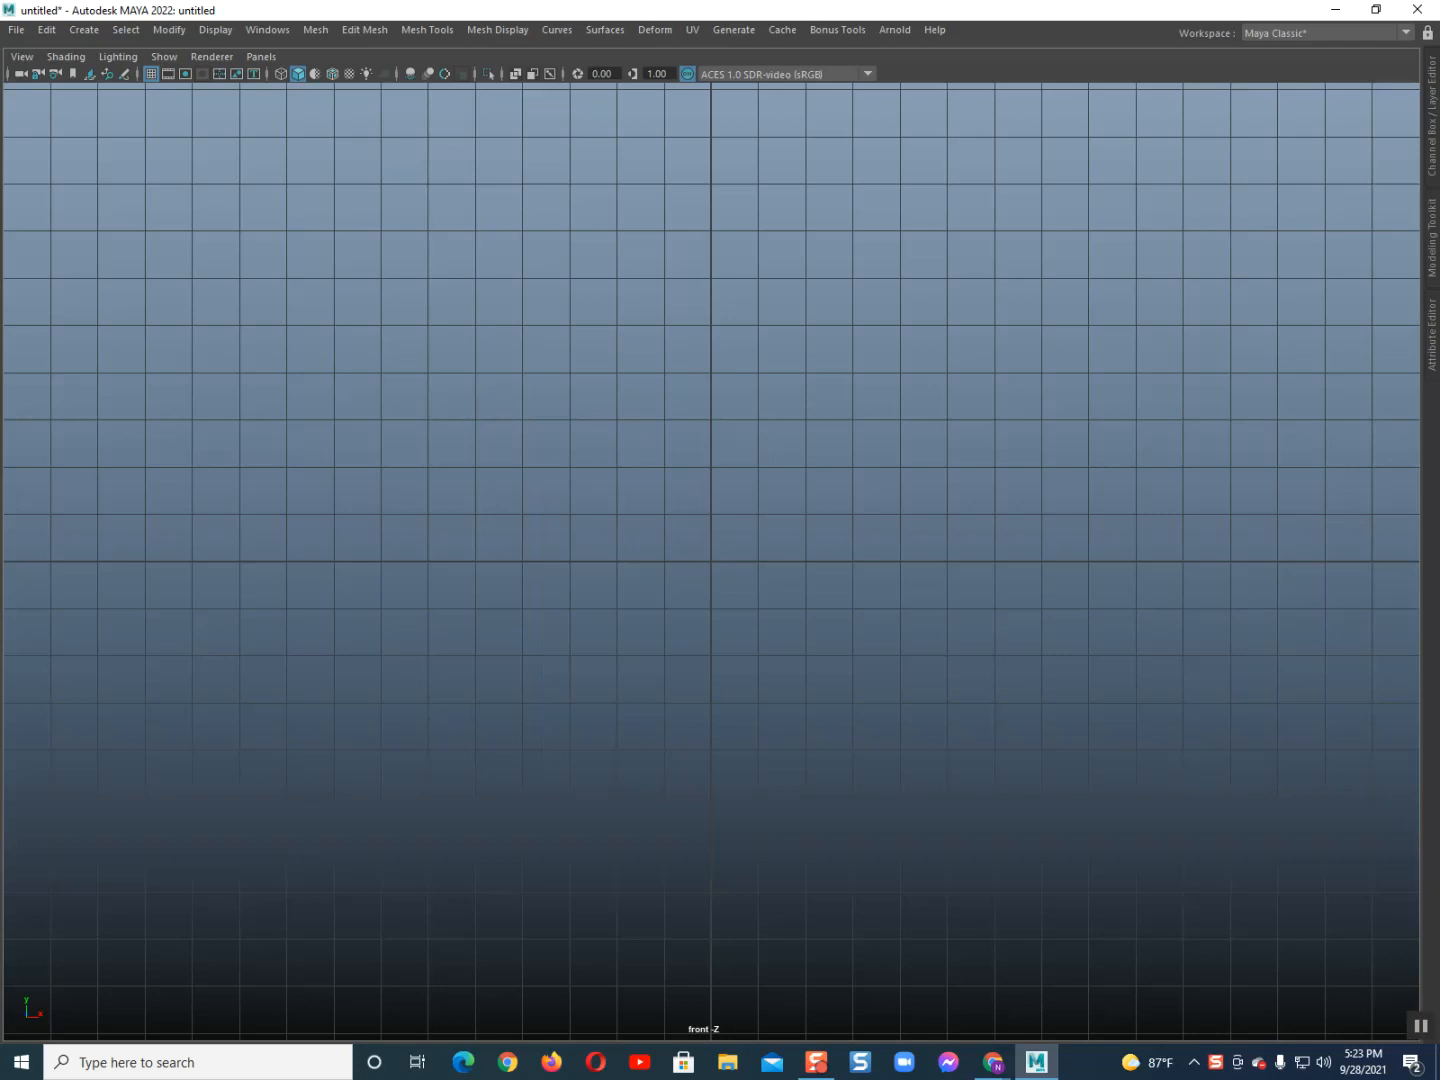
left_click_drag(710, 463, 797, 463)
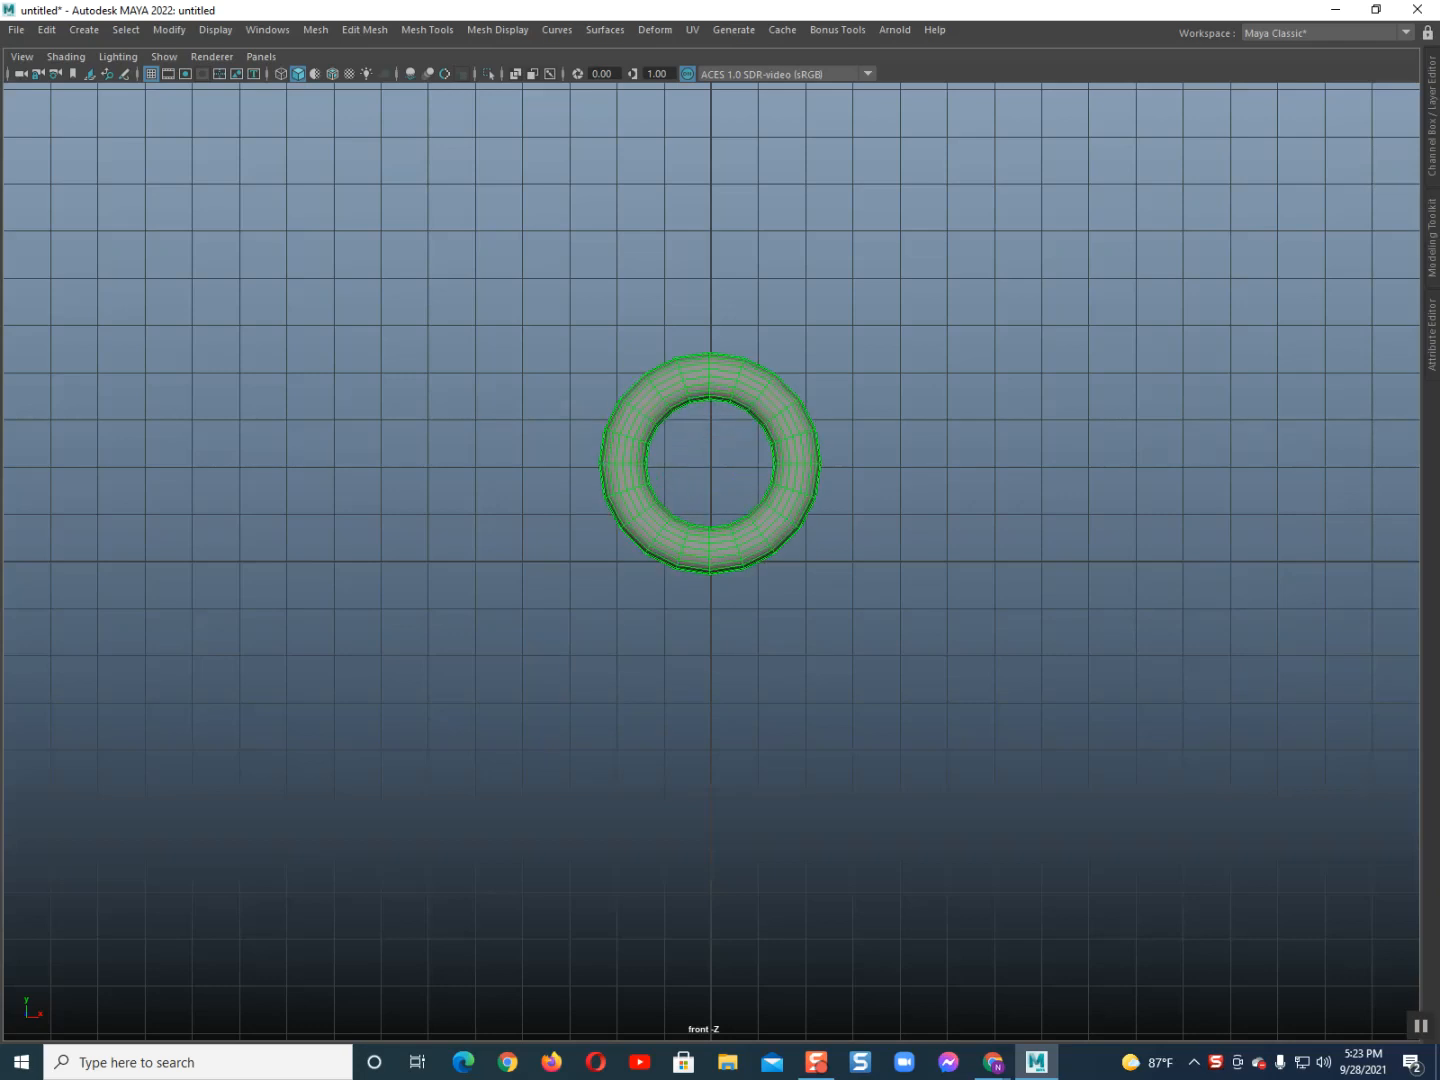
left_click(797, 464)
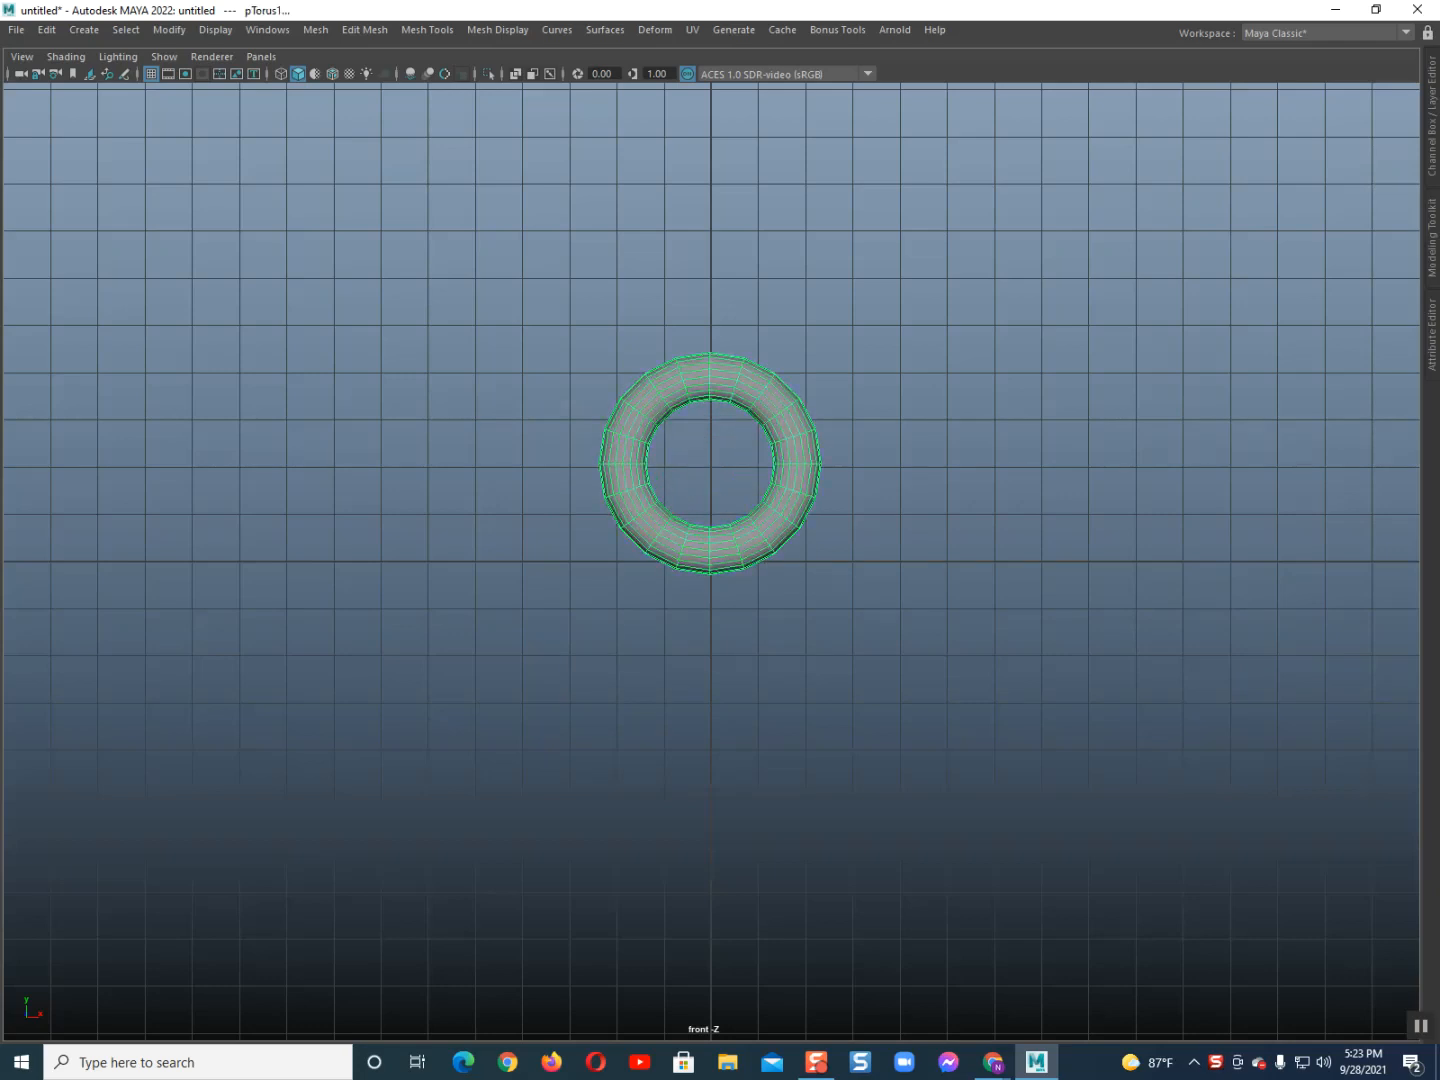
Set the torus's section radius to 0.2 and reduce its radius to 1.255
key("ctrl+shift+c")
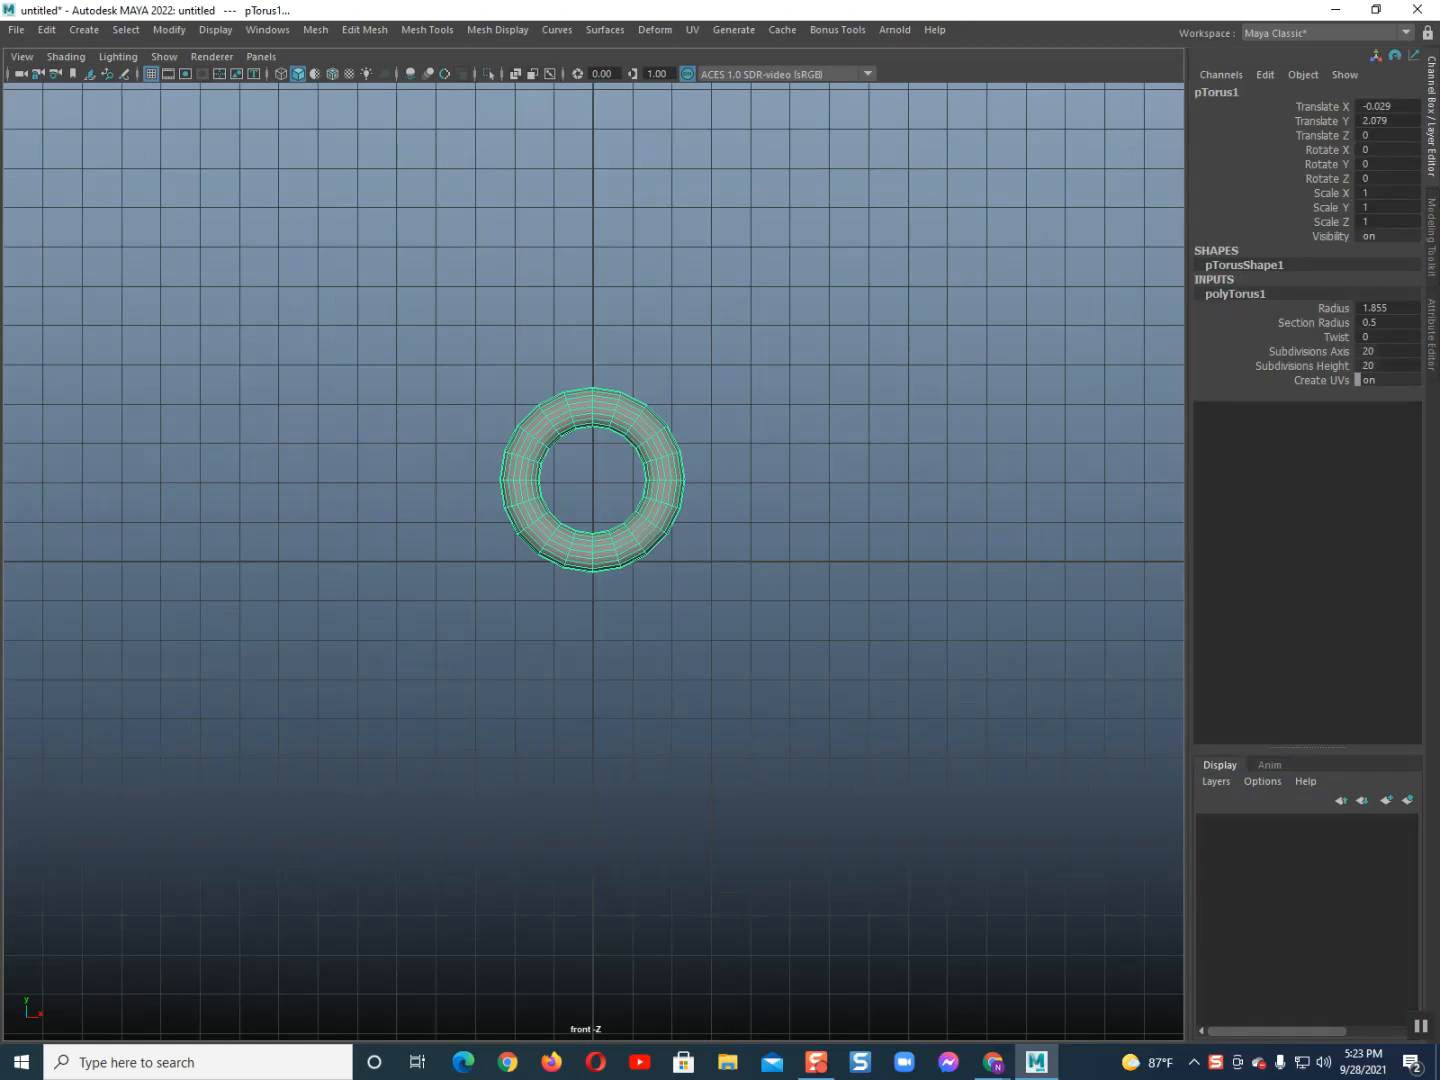
left_click(1386, 321)
type("0.2")
key("Return")
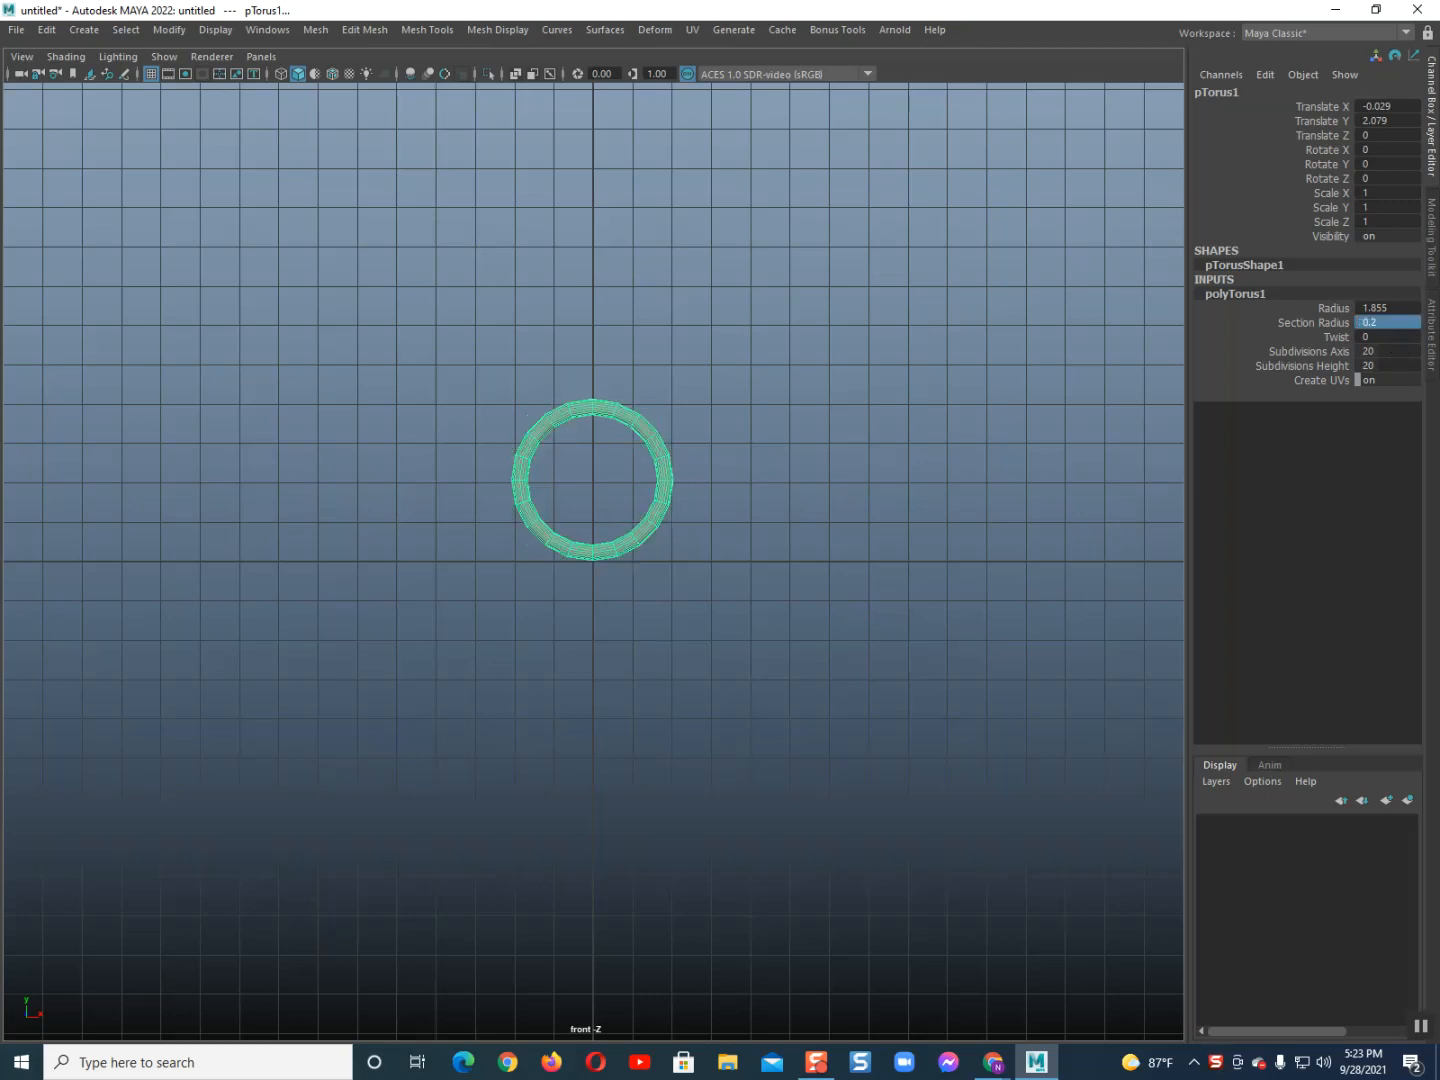
scroll(592, 560, "up", 4)
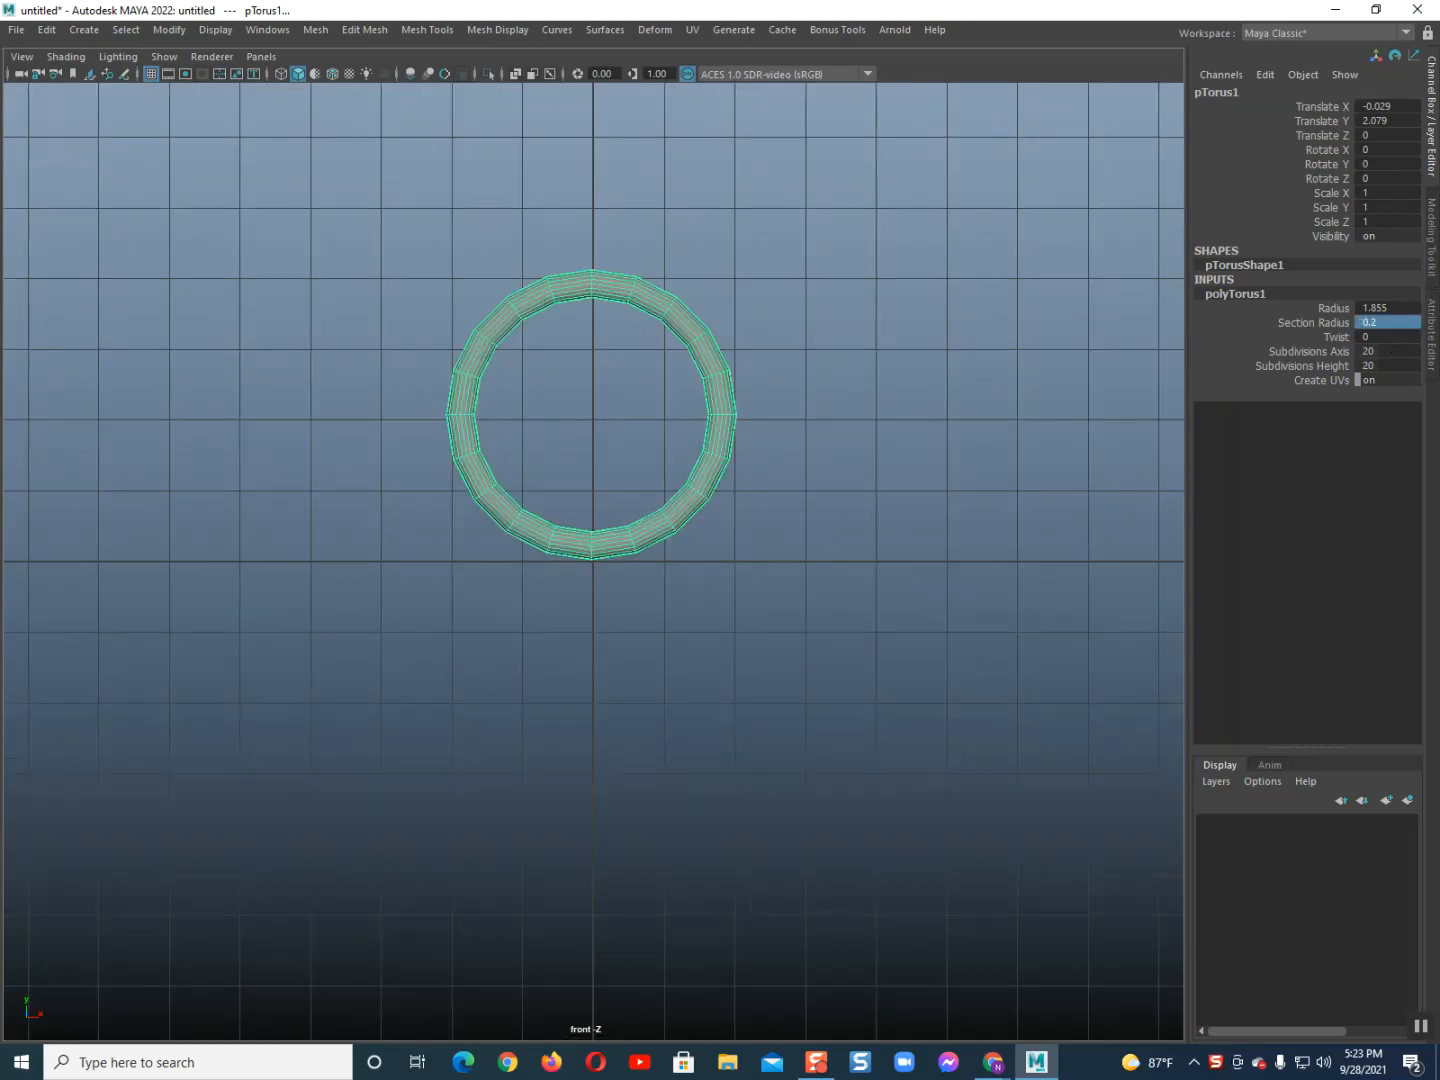
left_click(1333, 309)
middle_click_drag(720, 420, 599, 420)
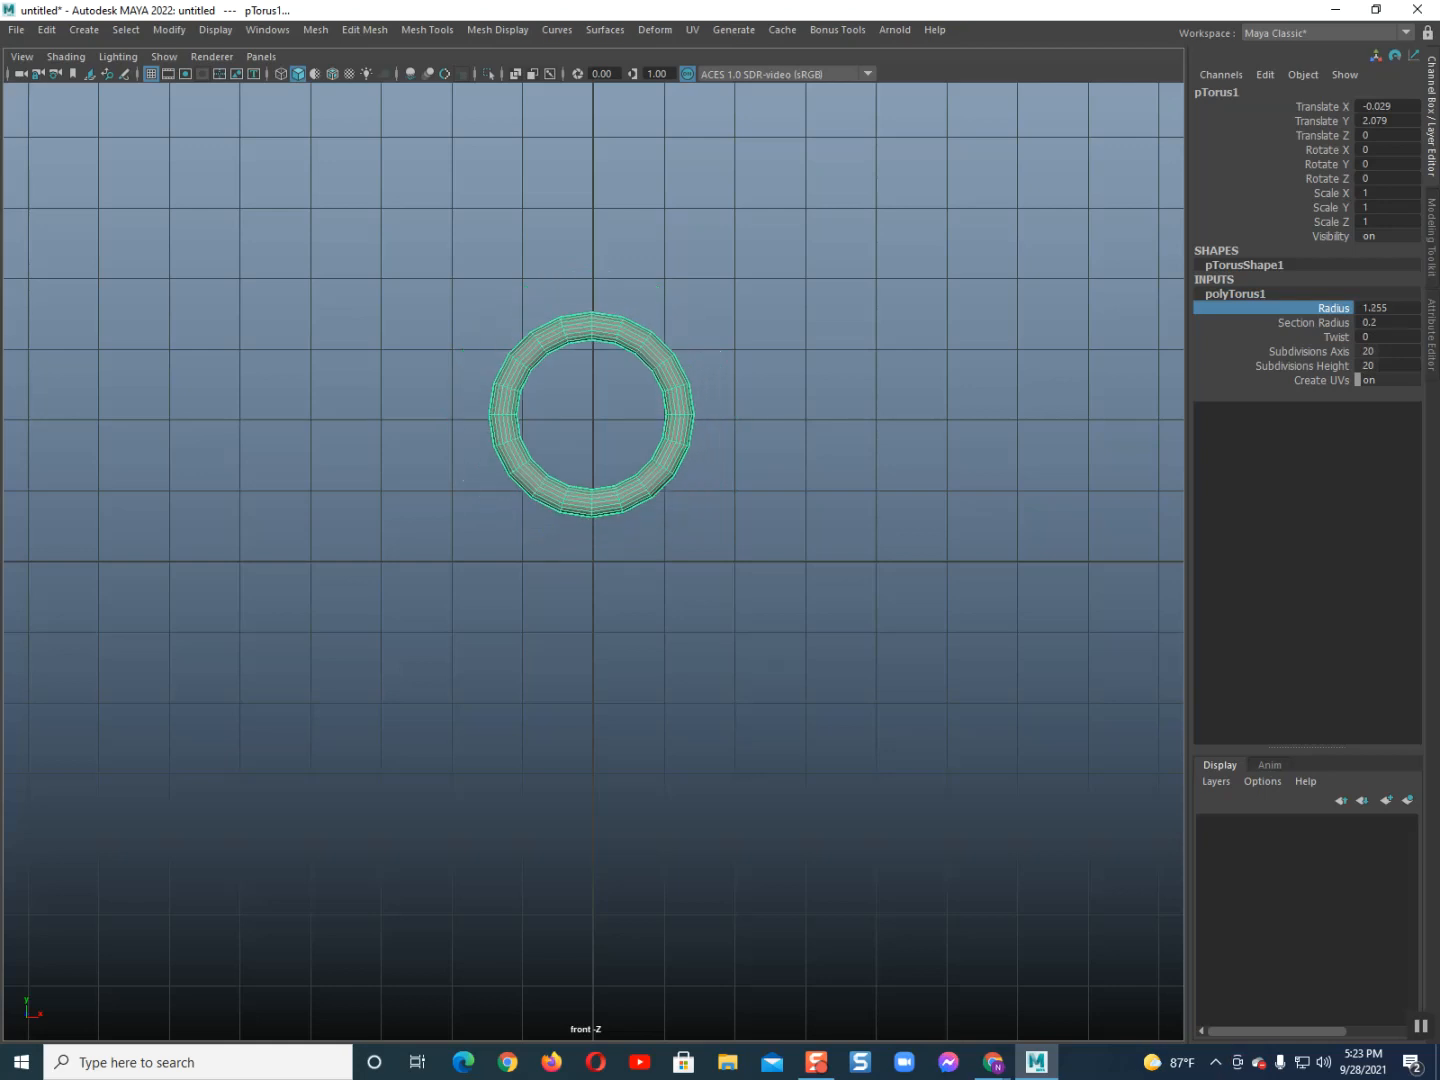
Delete the torus faces of the lower half and the upper-left quarter, leaving only the upper-right quarter ring
right_click_drag(582, 331, 582, 379)
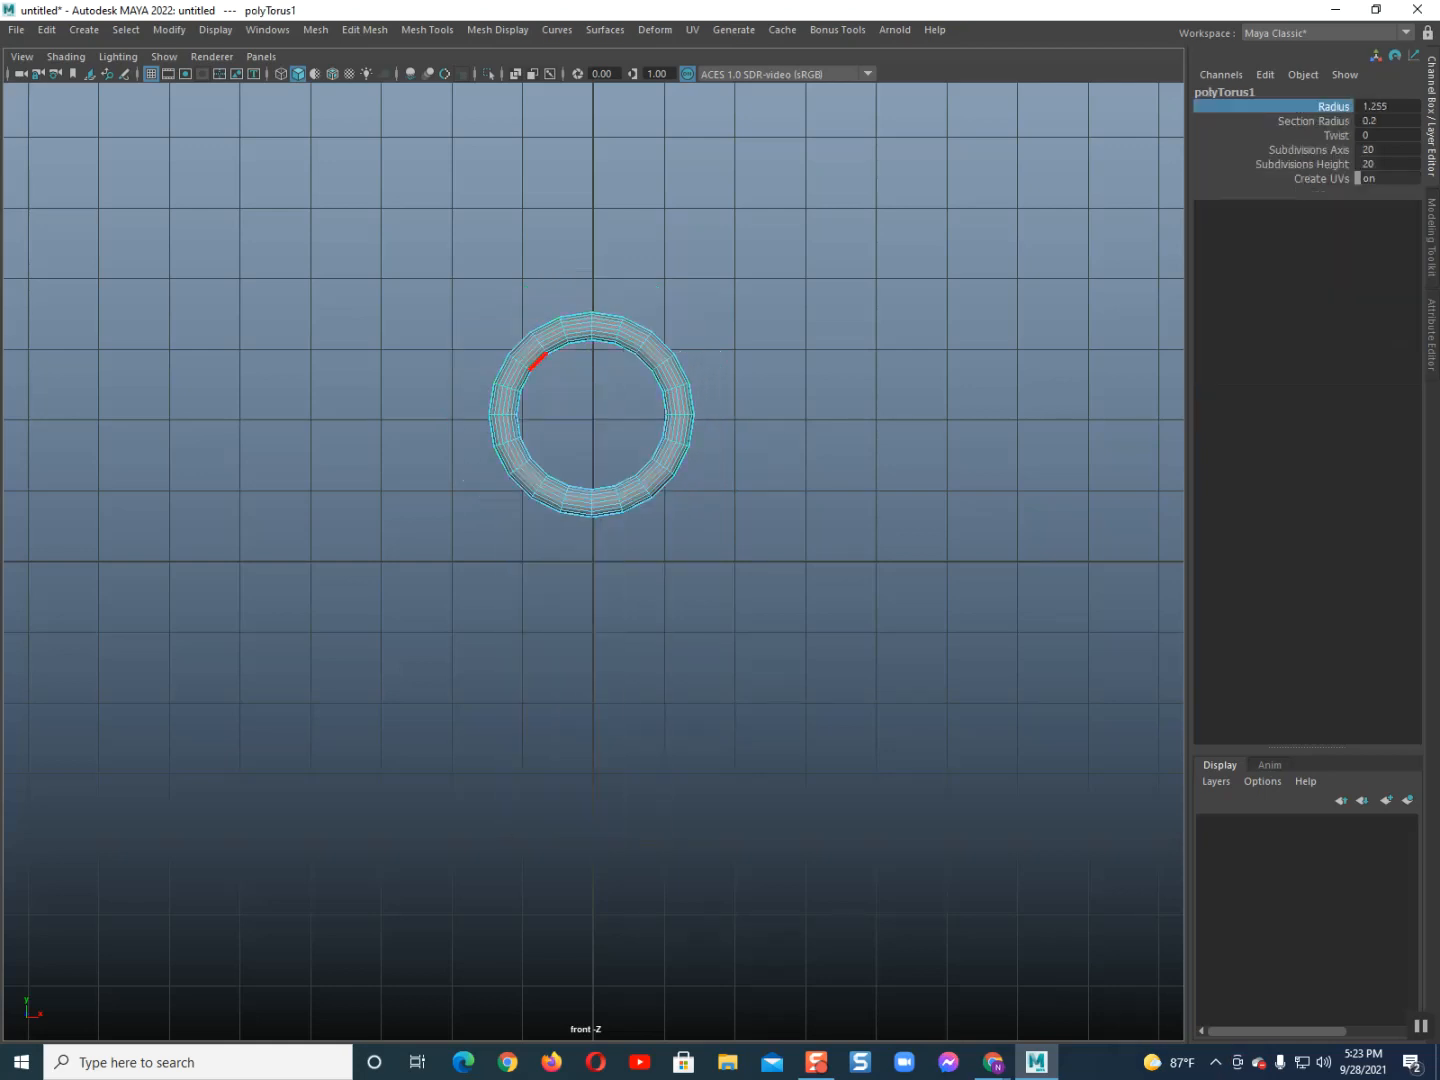
left_click_drag(465, 401, 1184, 837)
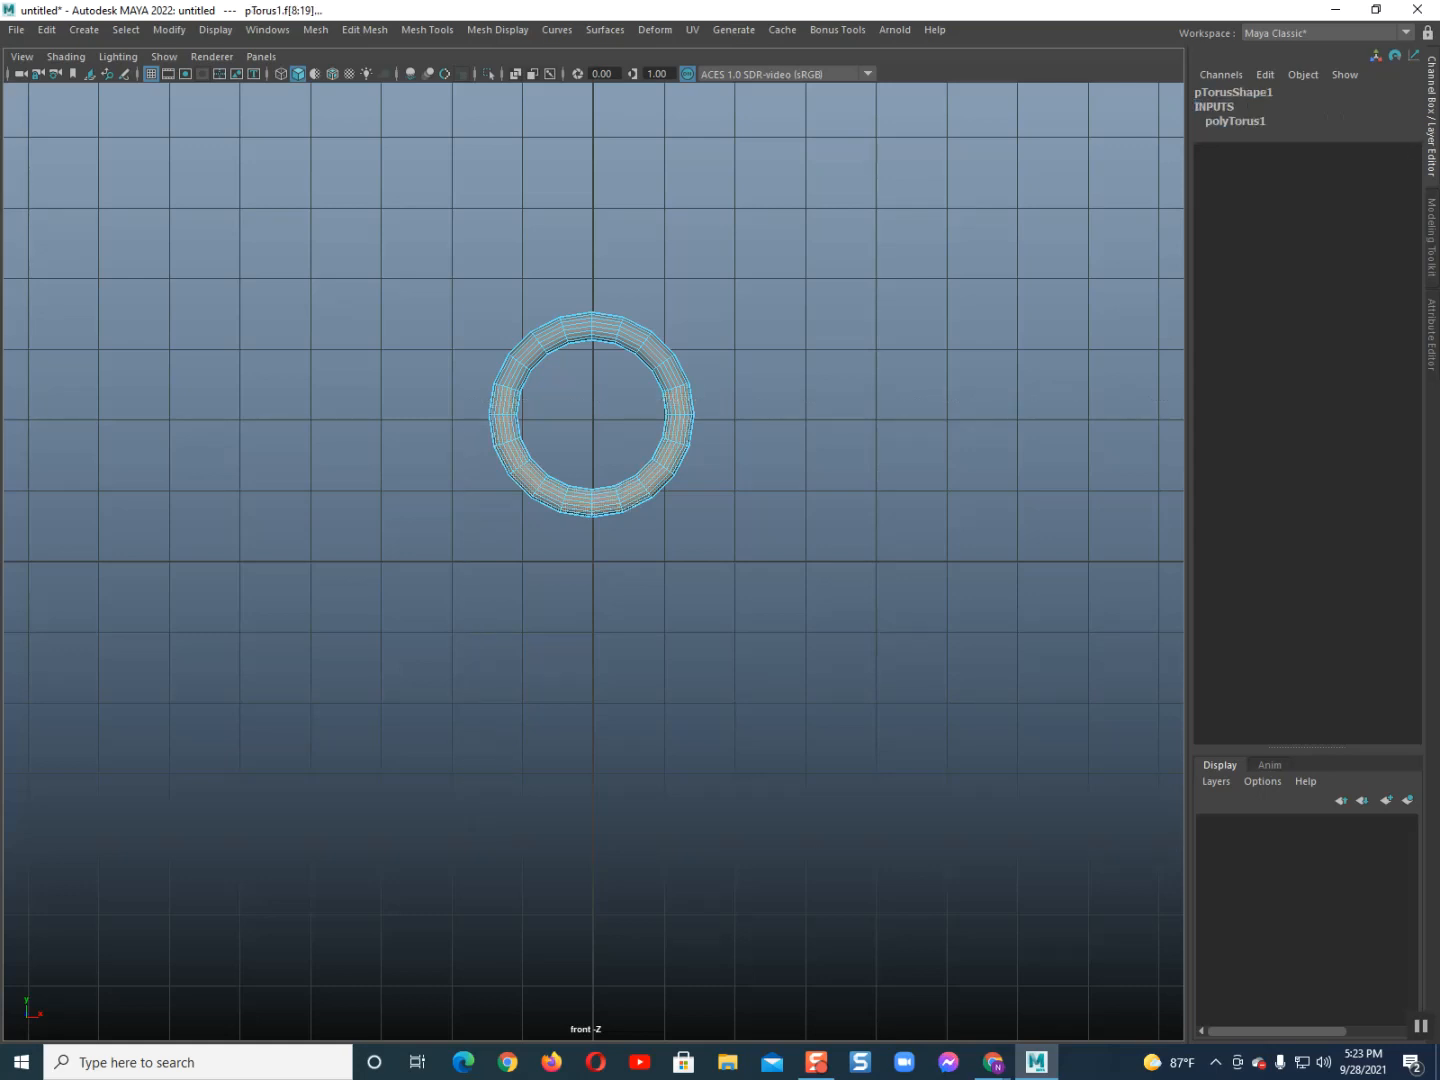
left_click_drag(448, 427, 887, 716)
key("Delete")
left_click_drag(458, 243, 581, 516)
key("Delete")
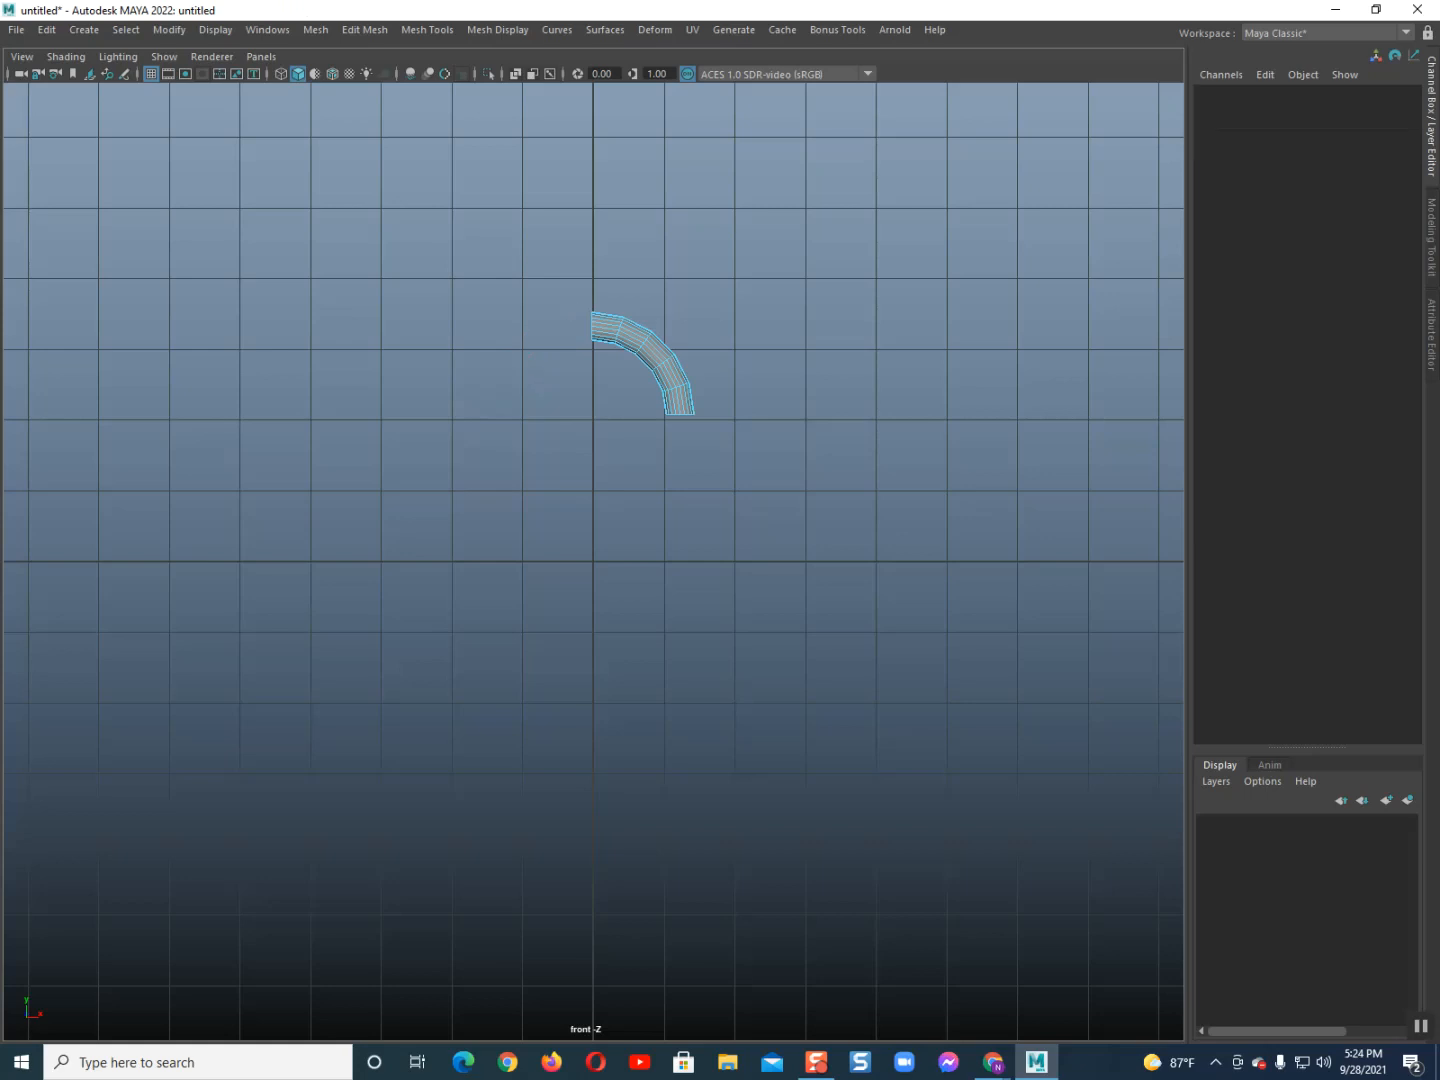
Extrude the quarter ring's lower open edge loop straight down by about 3 grid units
right_click_drag(660, 382, 659, 332)
scroll(638, 305, "up", 4)
scroll(637, 305, "up", 3)
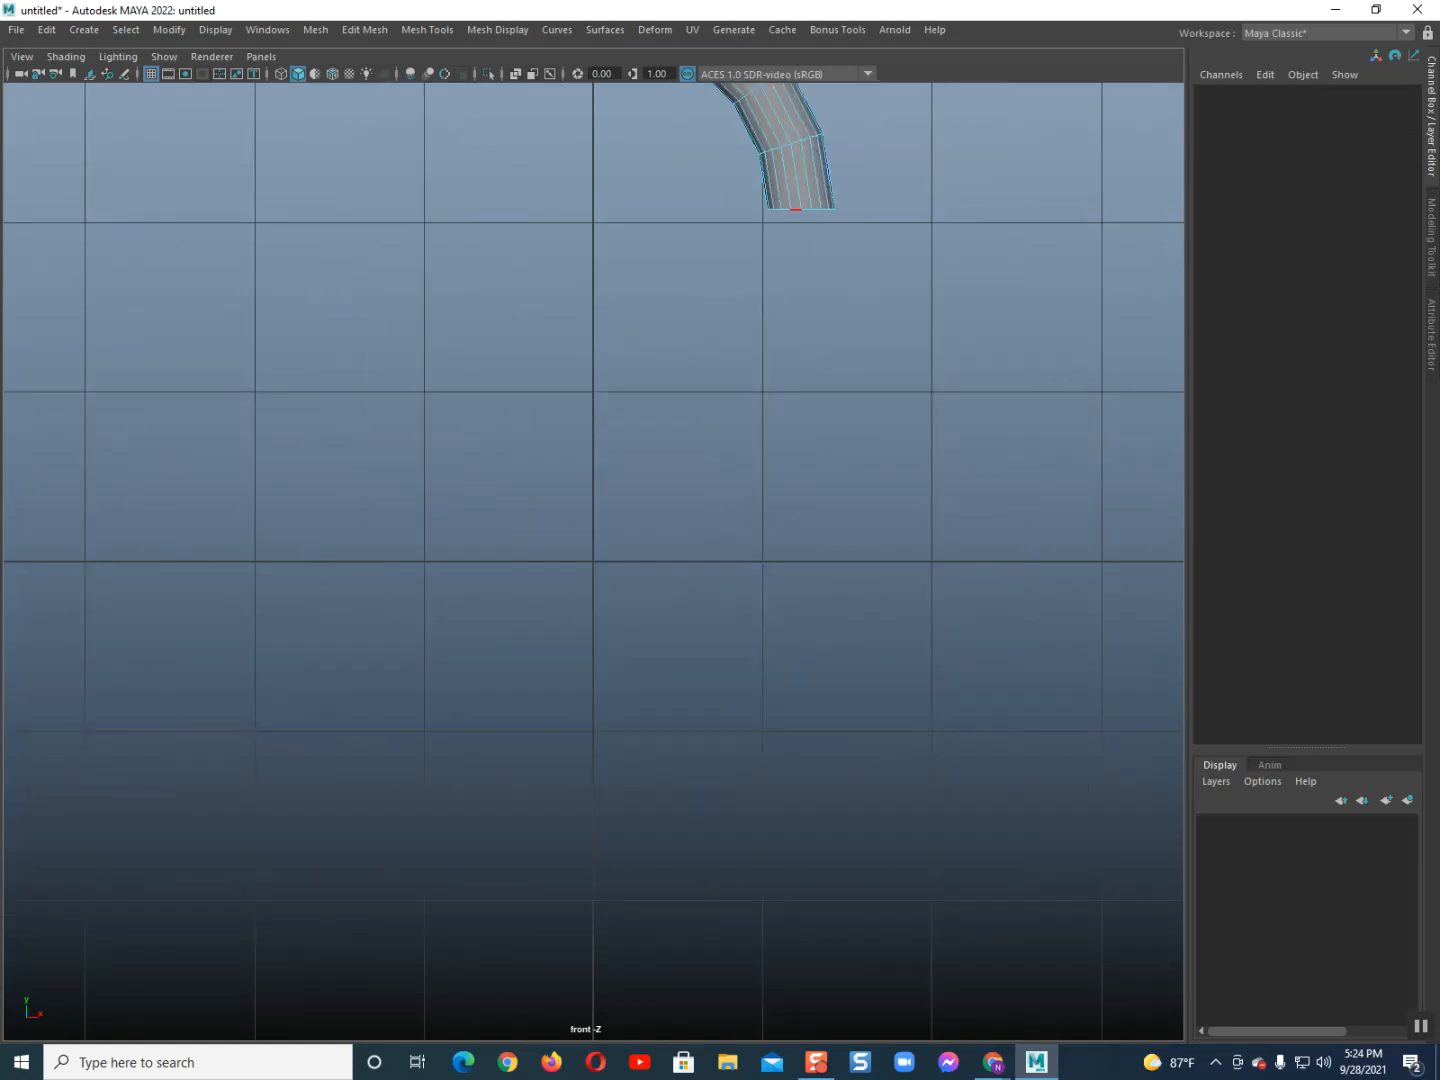
left_click(795, 210)
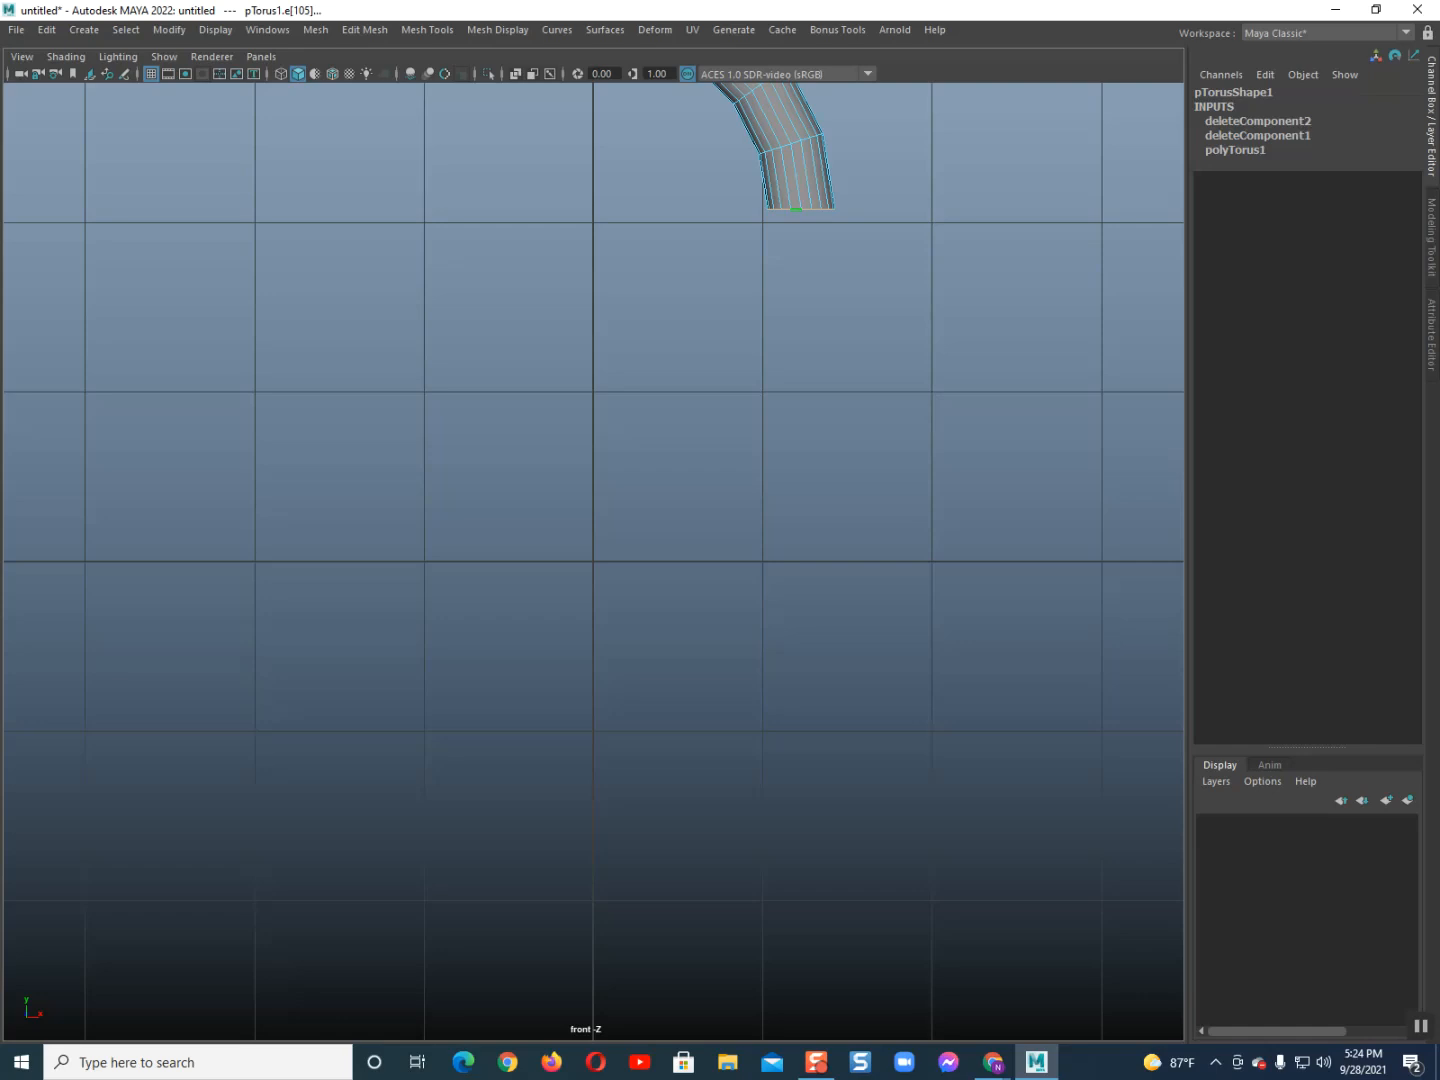
scroll(593, 560, "down", 5)
key("w")
left_click_drag(652, 295, 651, 438, "shift")
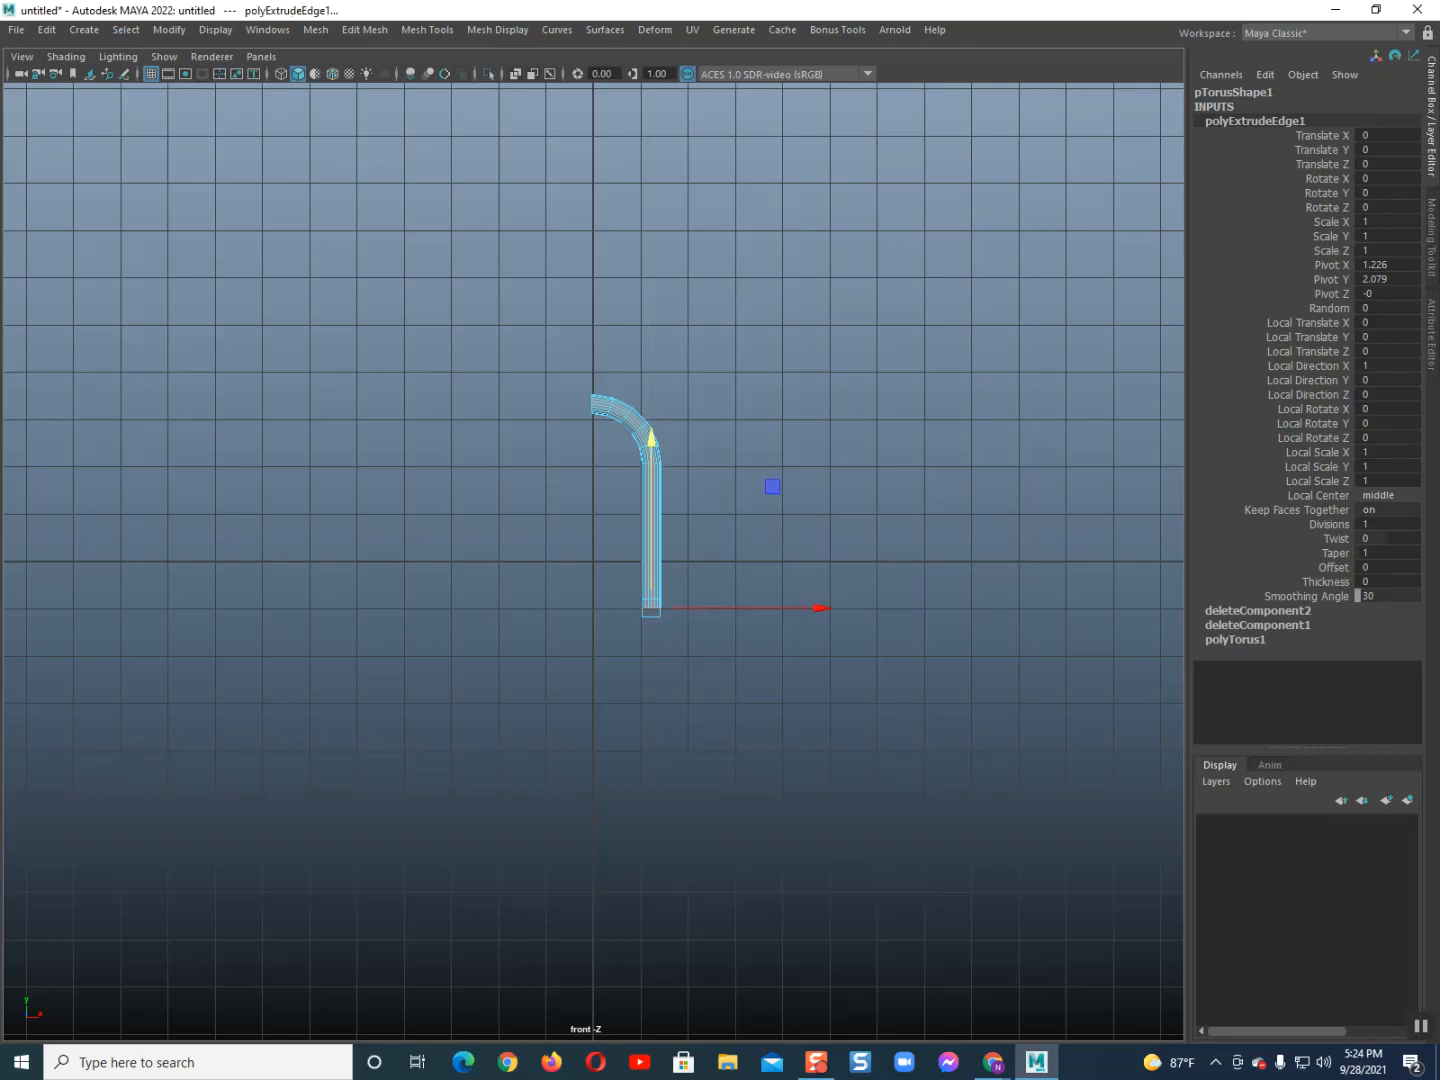
Return from edge editing to object mode with the whole bent pipe selected
scroll(593, 561, "up", 8)
middle_click_drag(593, 562, 514, 492, "alt")
middle_click_drag(627, 447, 540, 454, "alt")
right_click_drag(540, 453, 630, 424)
scroll(593, 561, "up", 2)
middle_click_drag(593, 562, 607, 561, "alt")
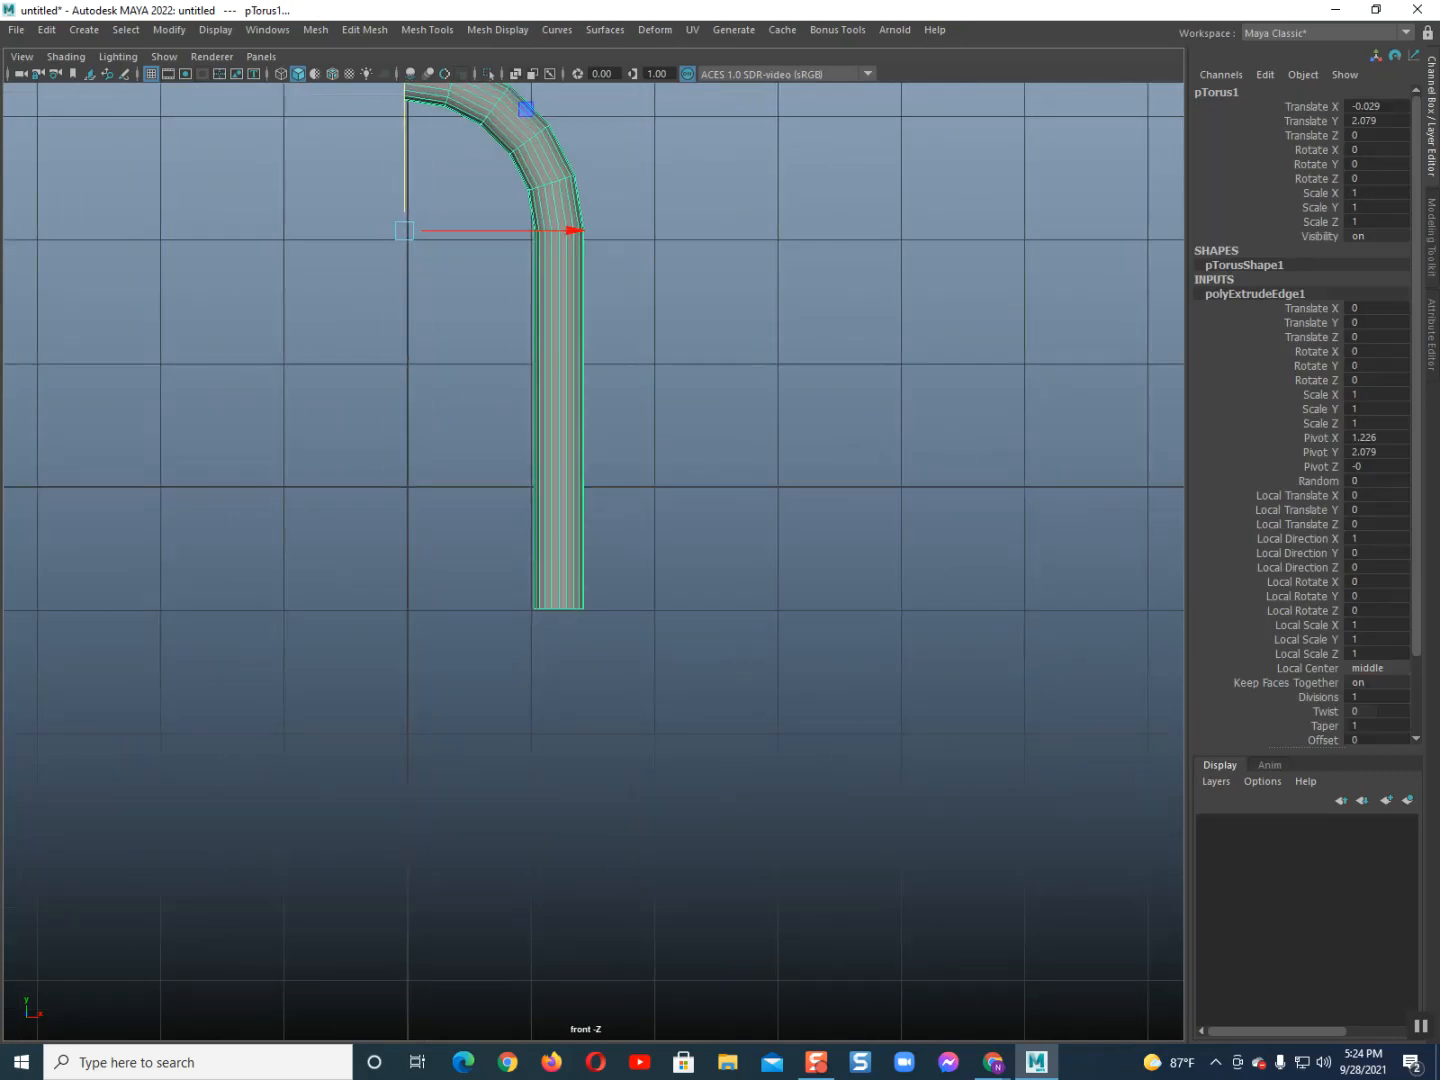
key("e")
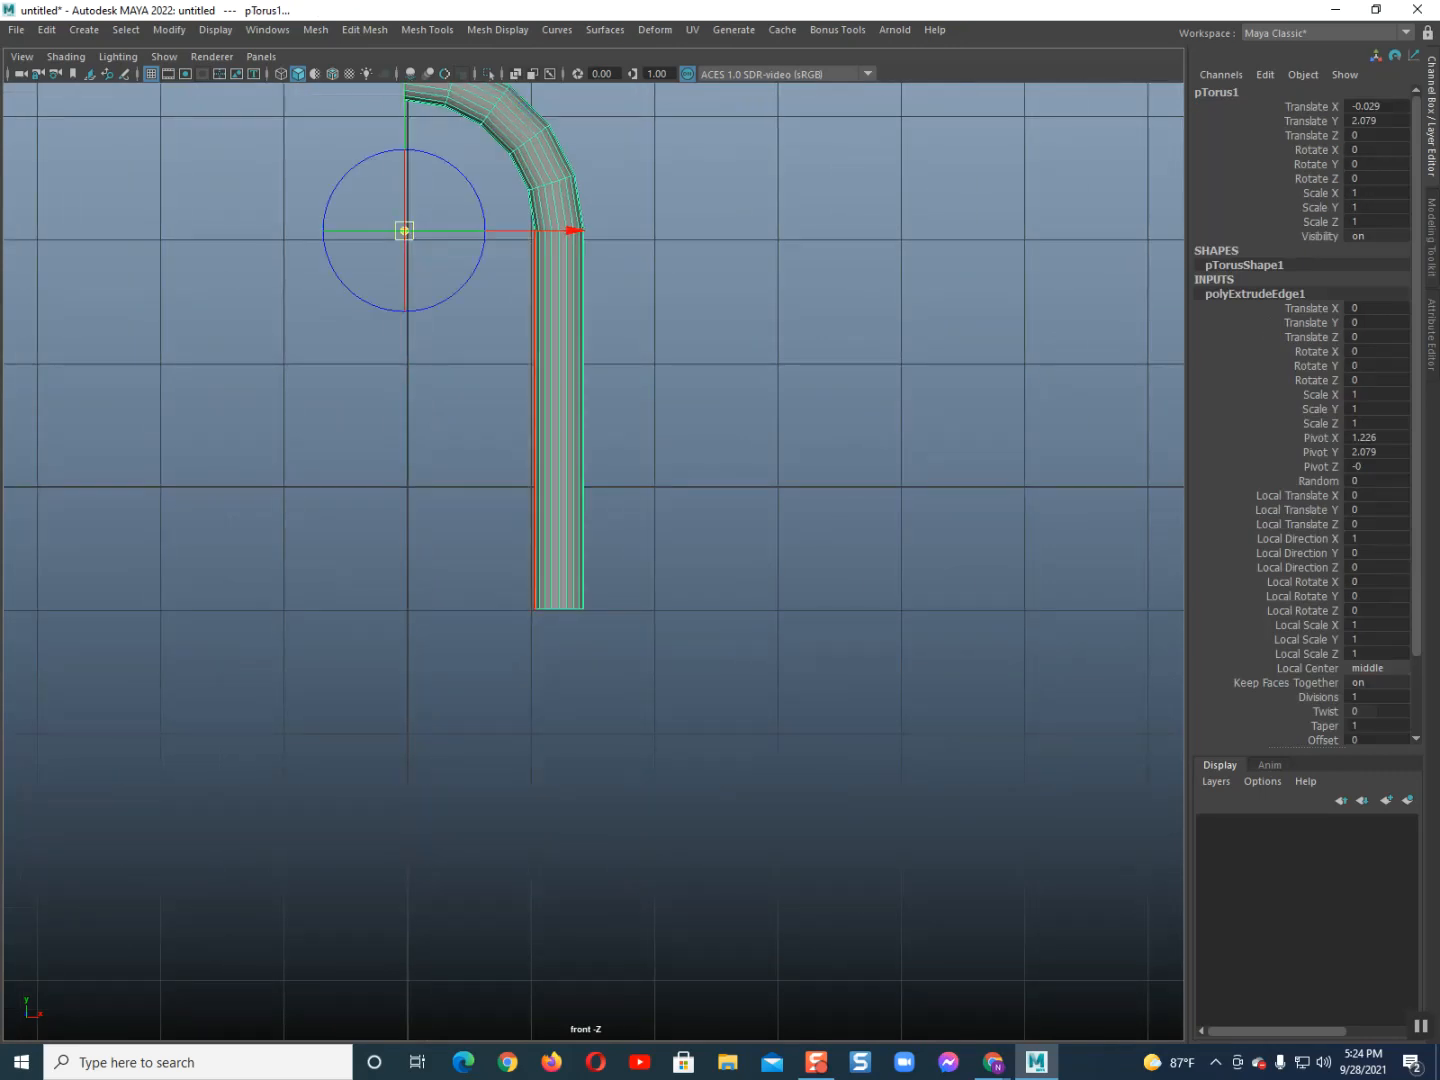
key("v")
left_click_drag(421, 238, 486, 370)
key("ctrl+z")
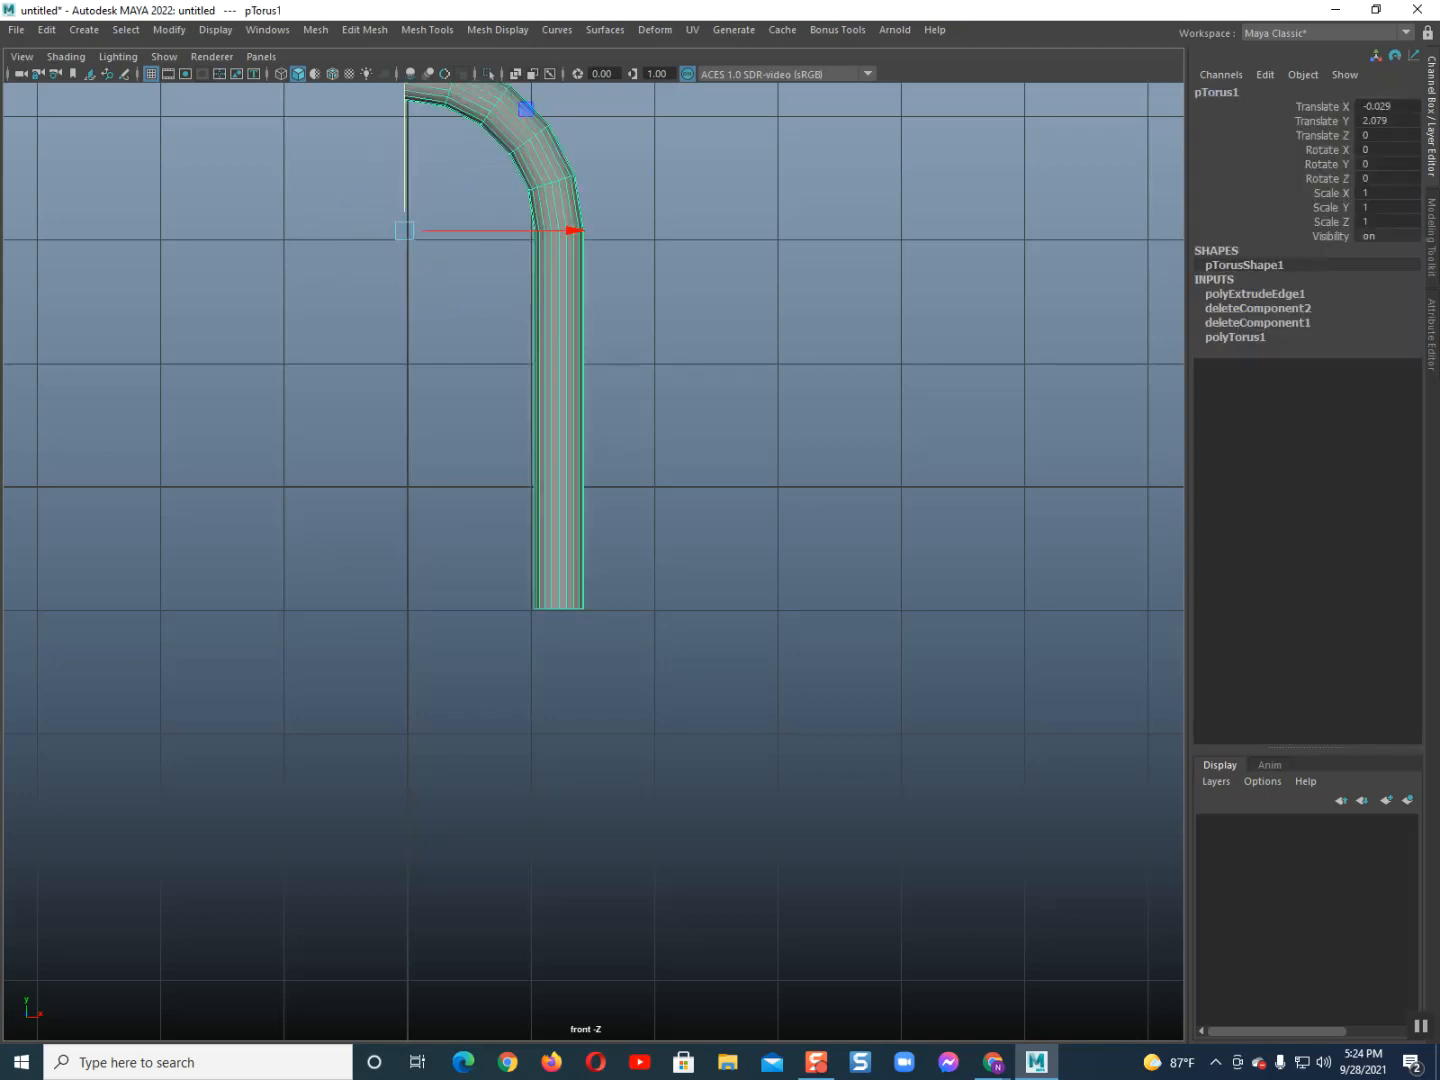
Snap the bent pipe's pivot to a vertex on the rim of its lower open end
key("d")
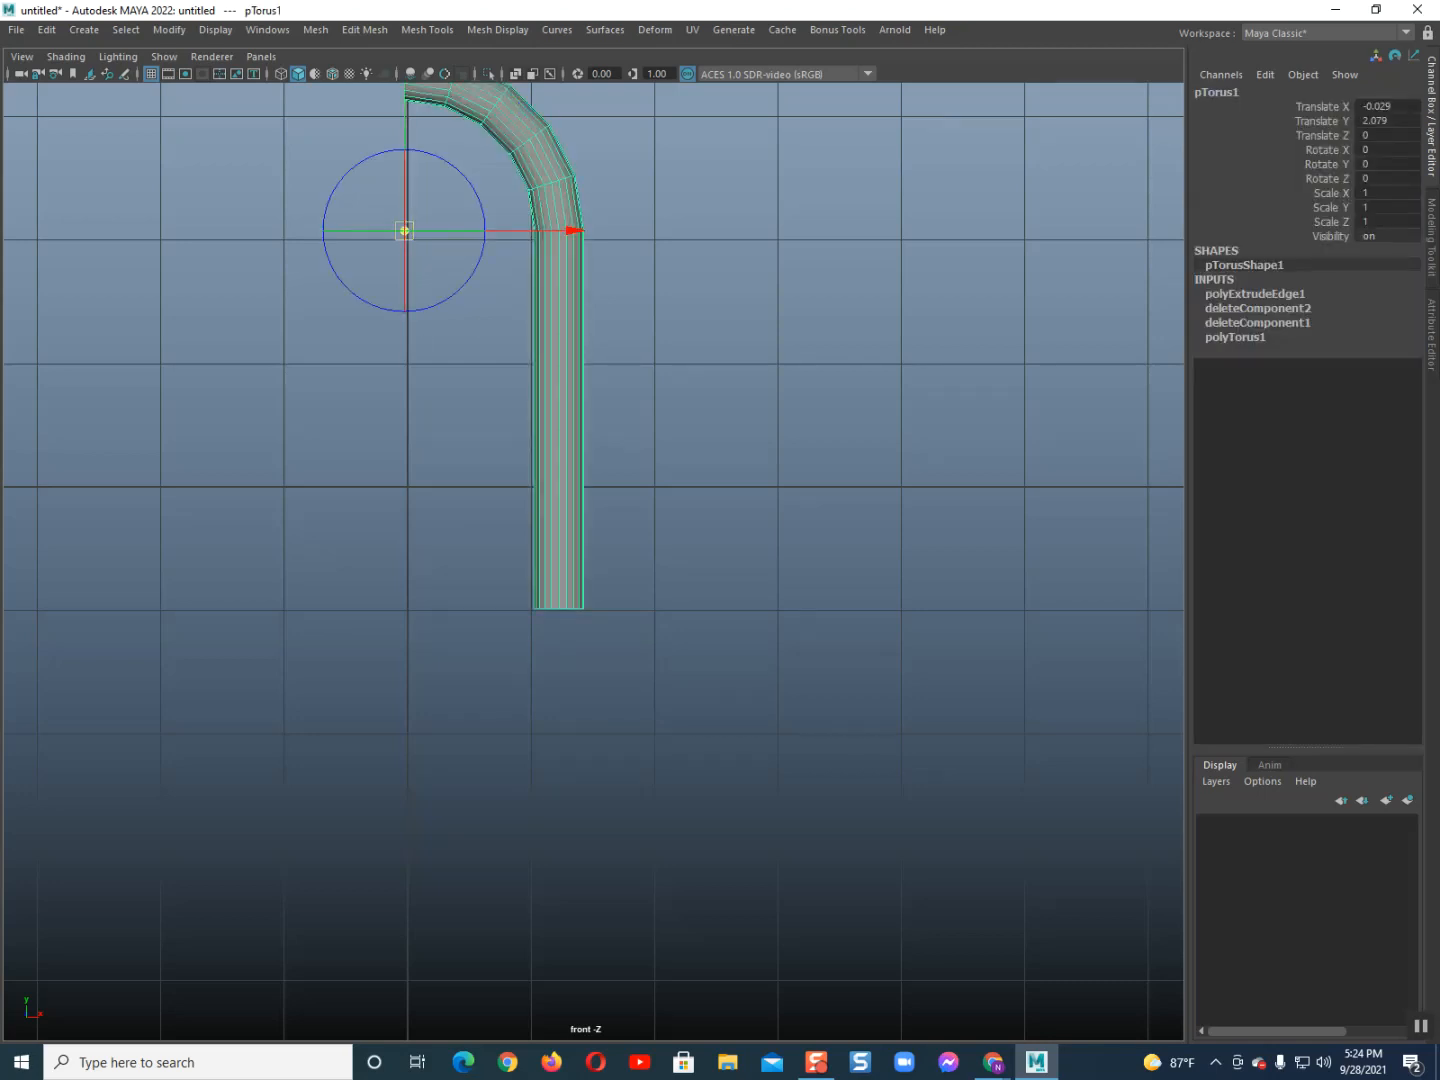
left_click_drag(404, 231, 564, 540)
key("space")
scroll(593, 561, "up", 7)
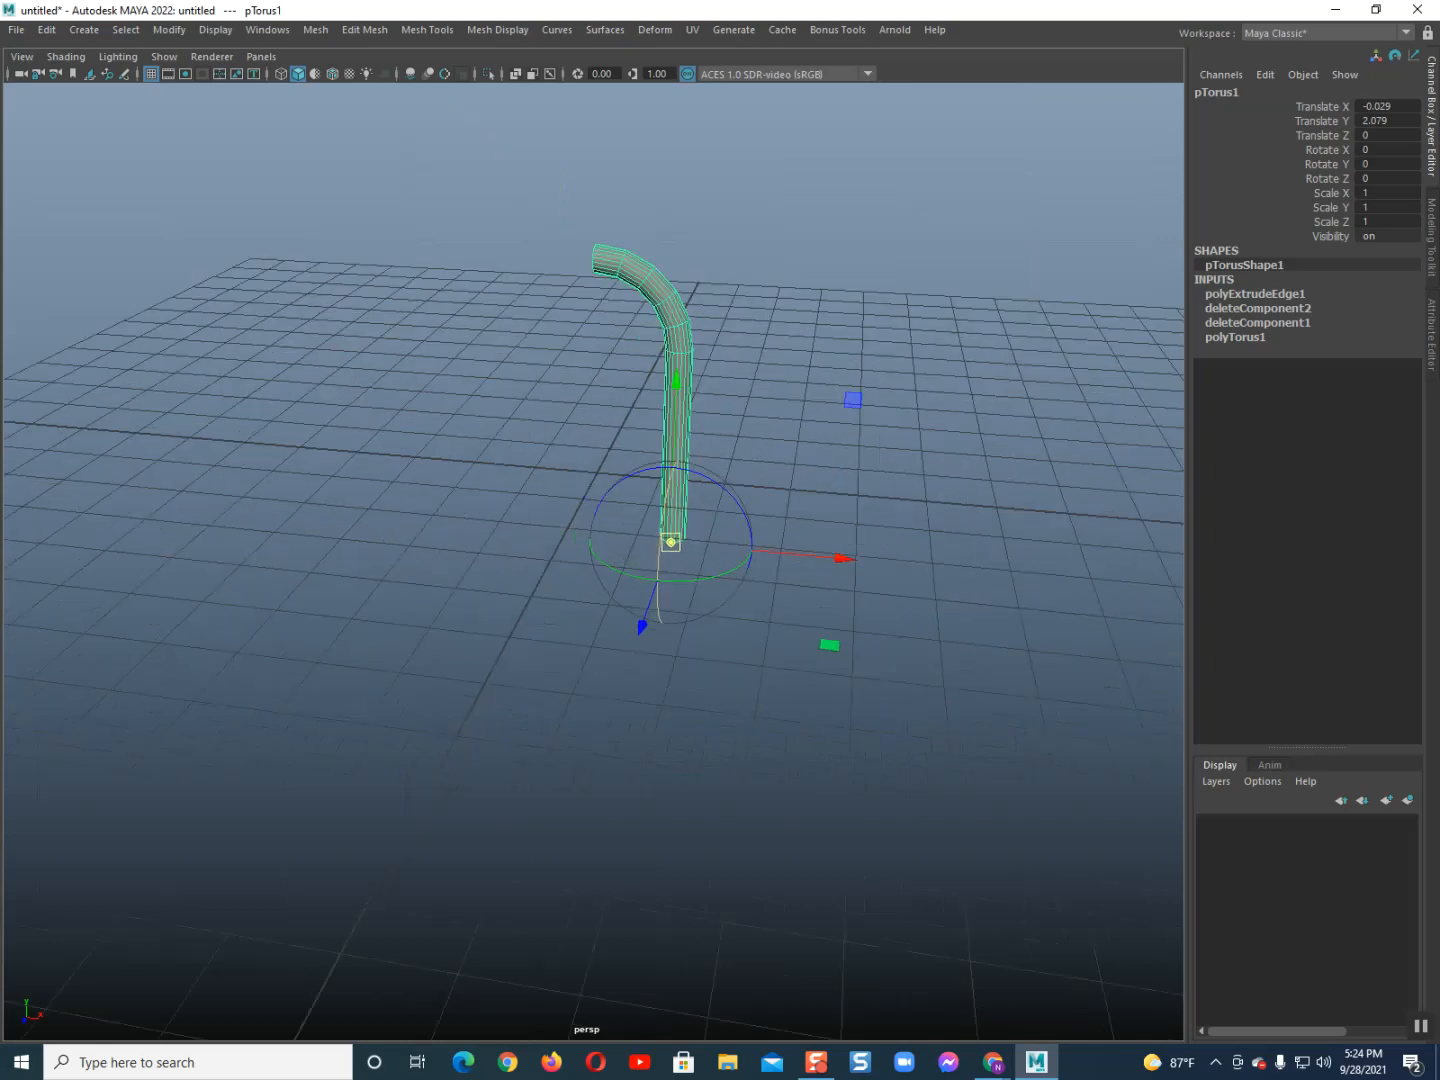
key("f")
left_click_drag(663, 620, 540, 575, "alt")
middle_click_drag(620, 700, 590, 460, "alt")
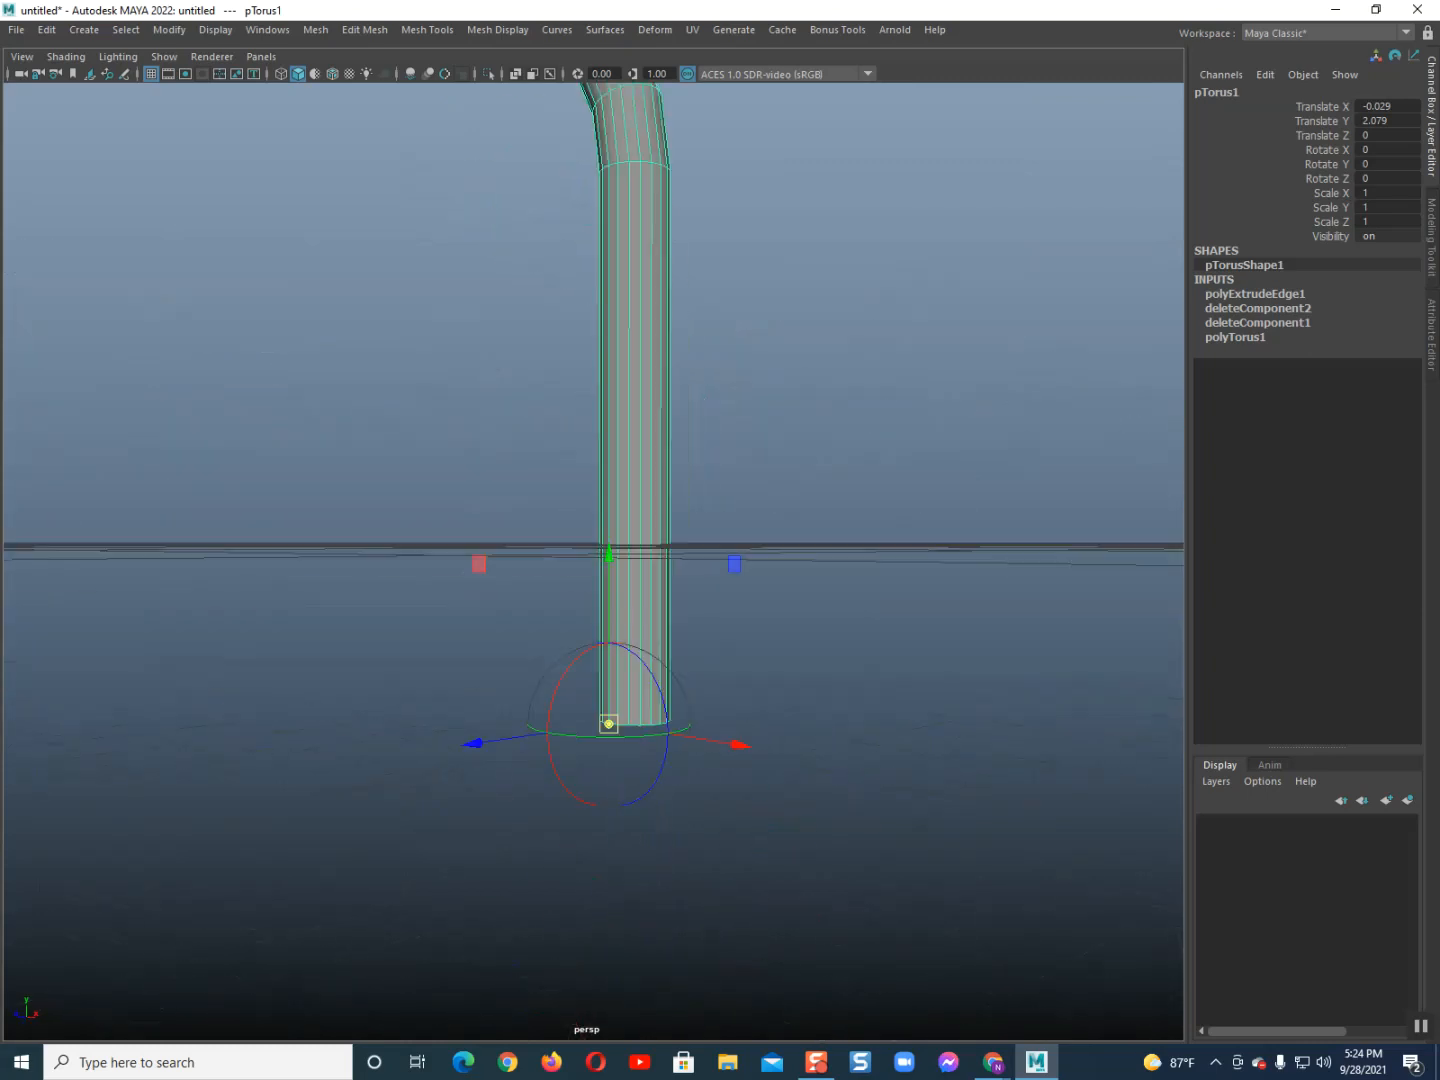
Try to reposition the pivot at the pipe's lower open end in the perspective view
left_click_drag(620, 600, 490, 540, "alt")
scroll(586, 561, "up", 4)
middle_click_drag(586, 700, 586, 483, "alt")
left_click_drag(586, 580, 570, 623, "alt")
mouse_move(450, 614)
left_mouse_down()
mouse_move(548, 615)
mouse_move(452, 615)
left_mouse_up()
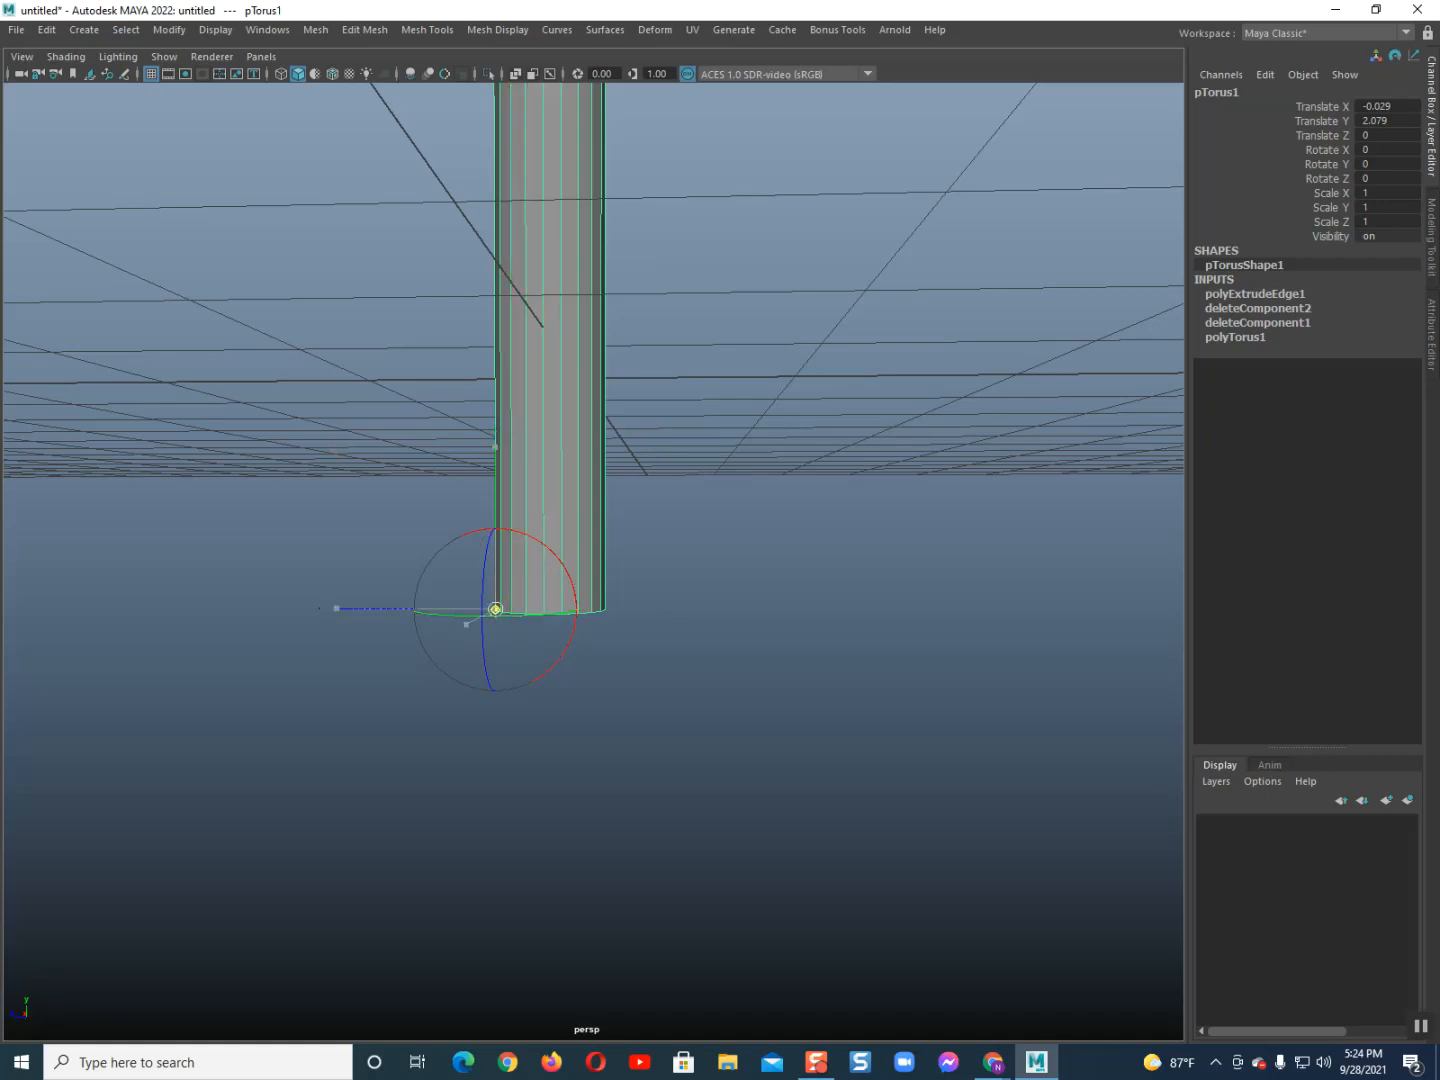
left_click_drag(495, 609, 470, 502)
Show the pipe as a wireframe in the top view, close up on its vertical section
key("space")
left_click(569, 504)
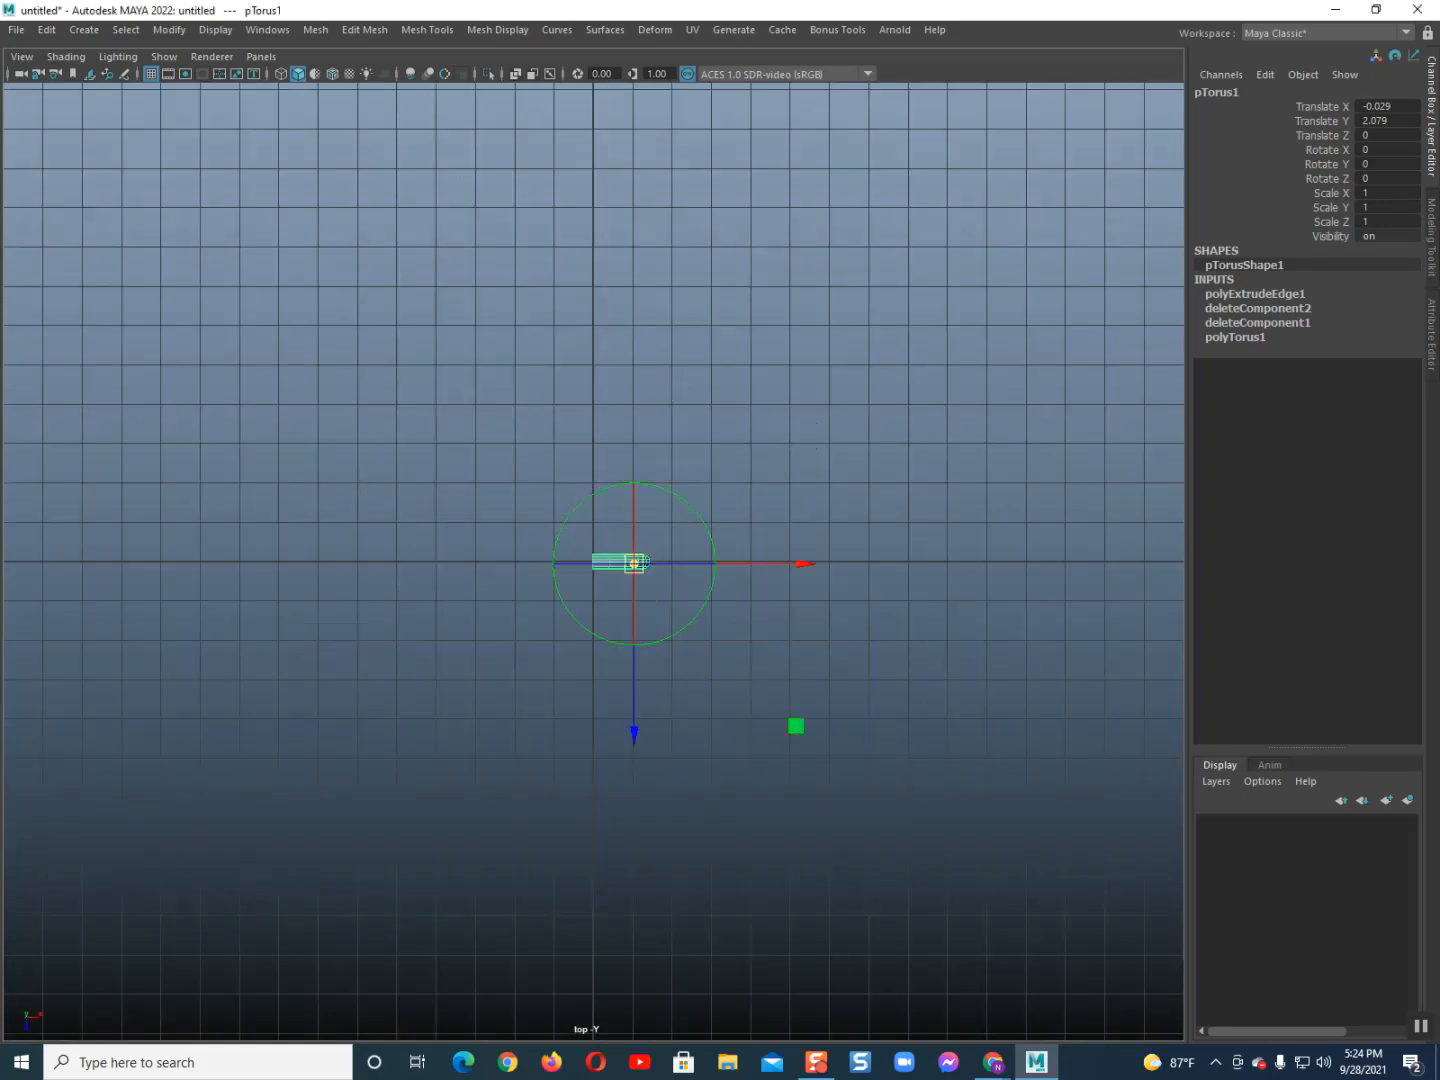
scroll(593, 562, "up", 8)
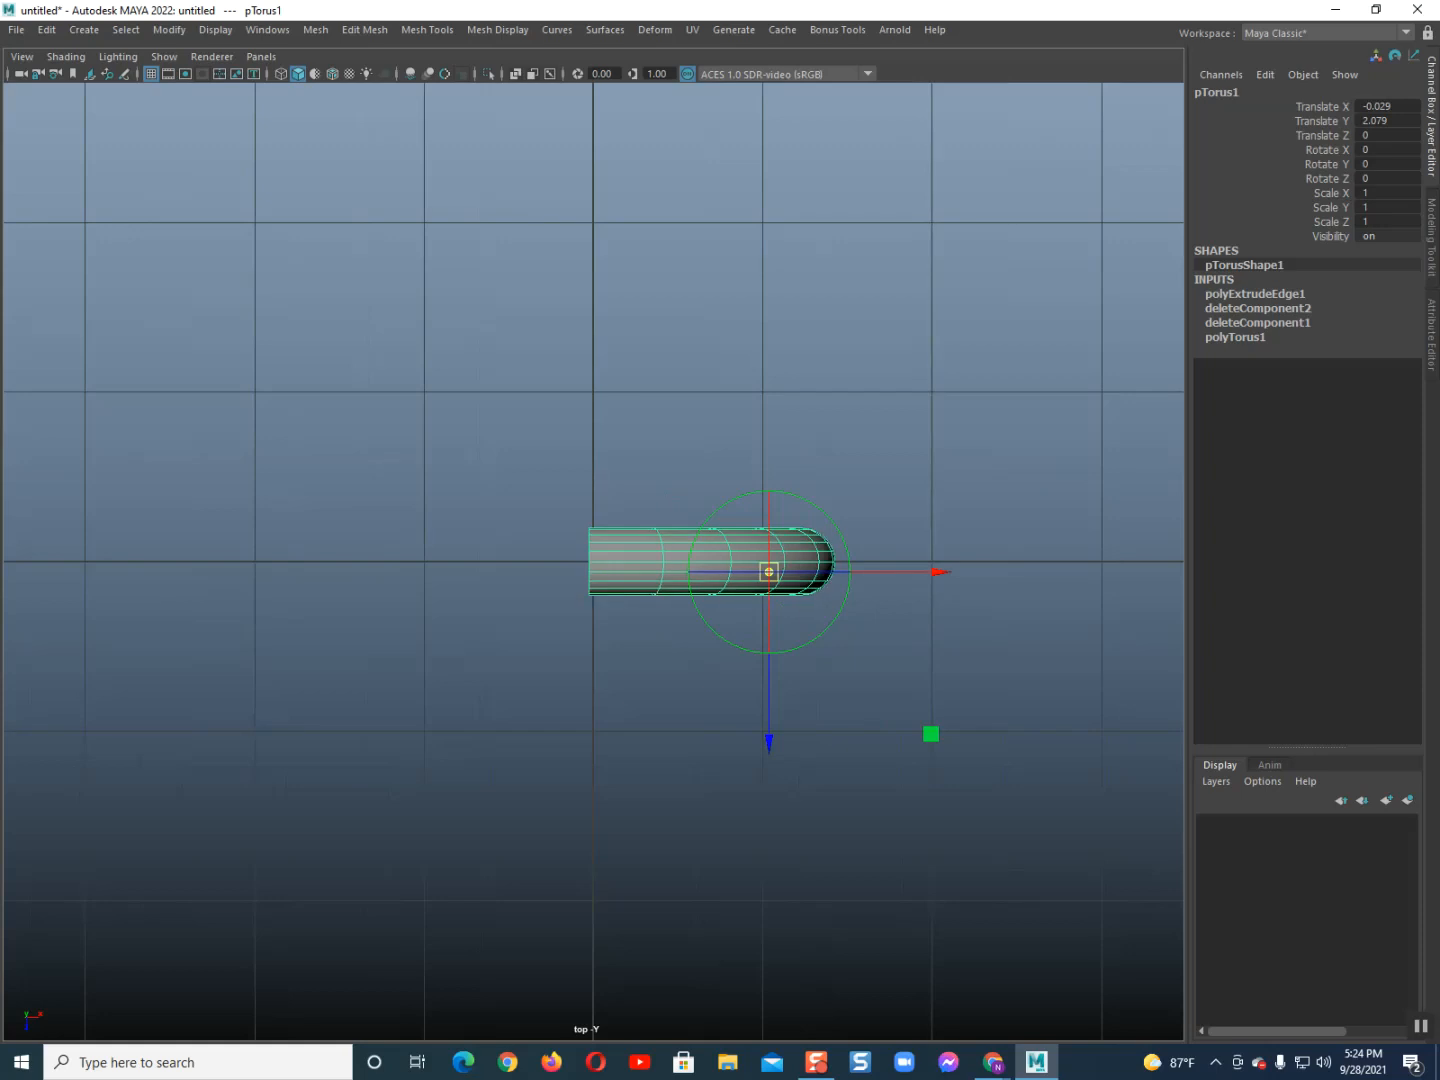
key("4")
scroll(593, 562, "up", 2)
middle_click_drag(592, 561, 209, 577, "alt")
scroll(593, 561, "up", 8)
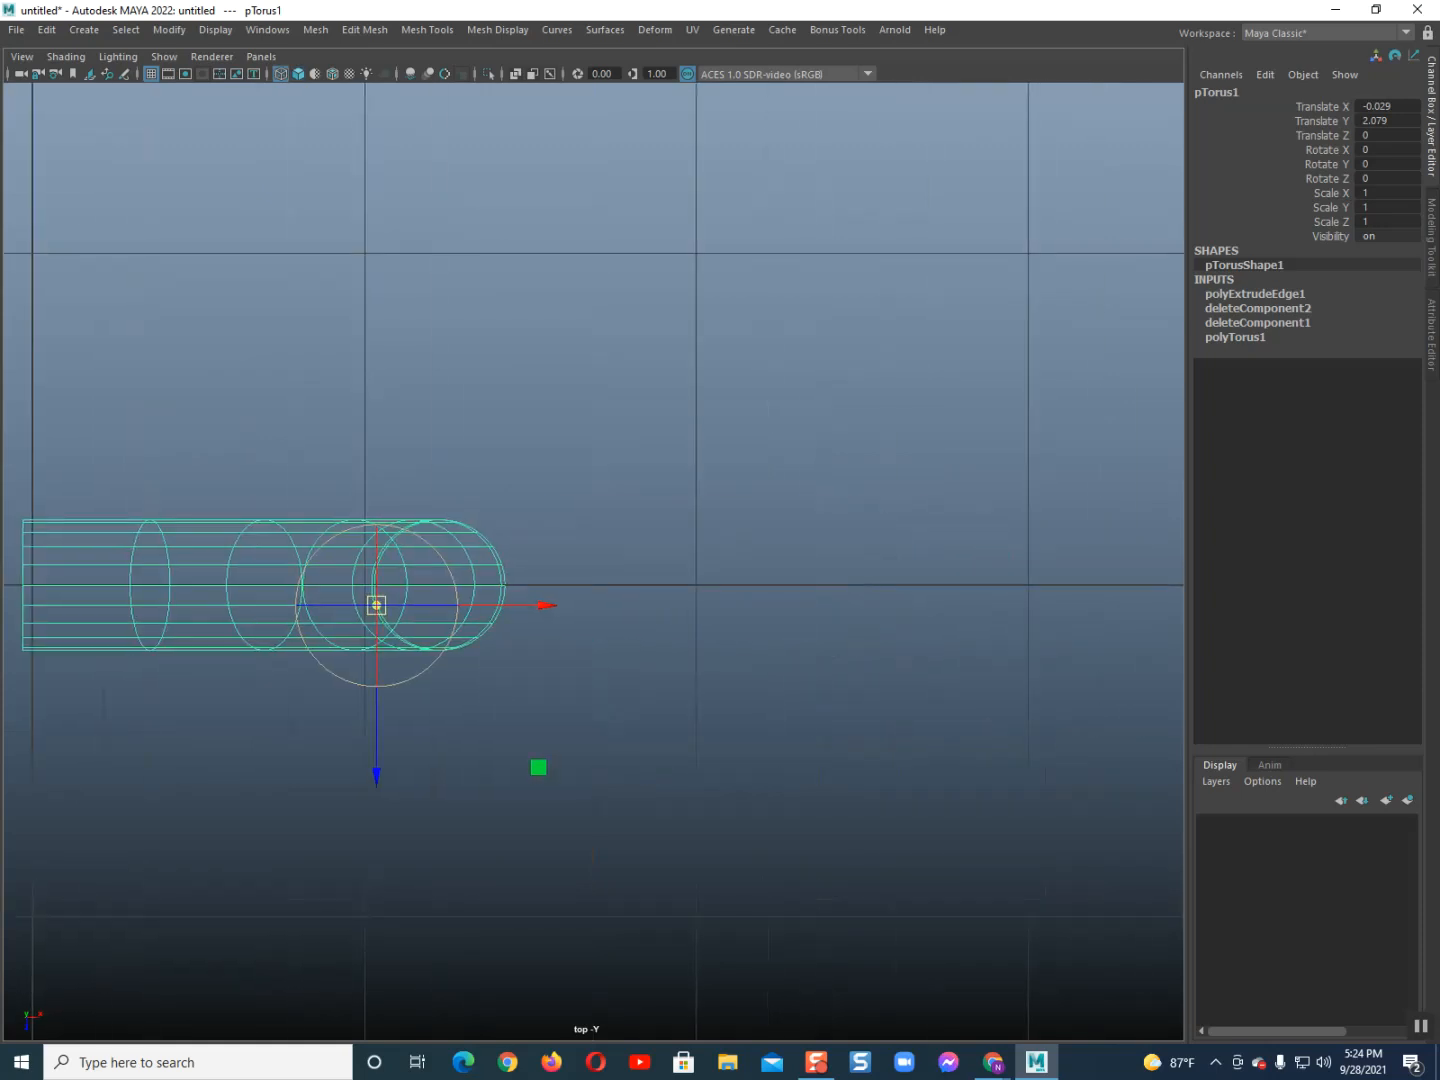
middle_click_drag(592, 562, 943, 494, "alt")
scroll(593, 562, "up", 2)
middle_click_drag(467, 596, 476, 596, "alt")
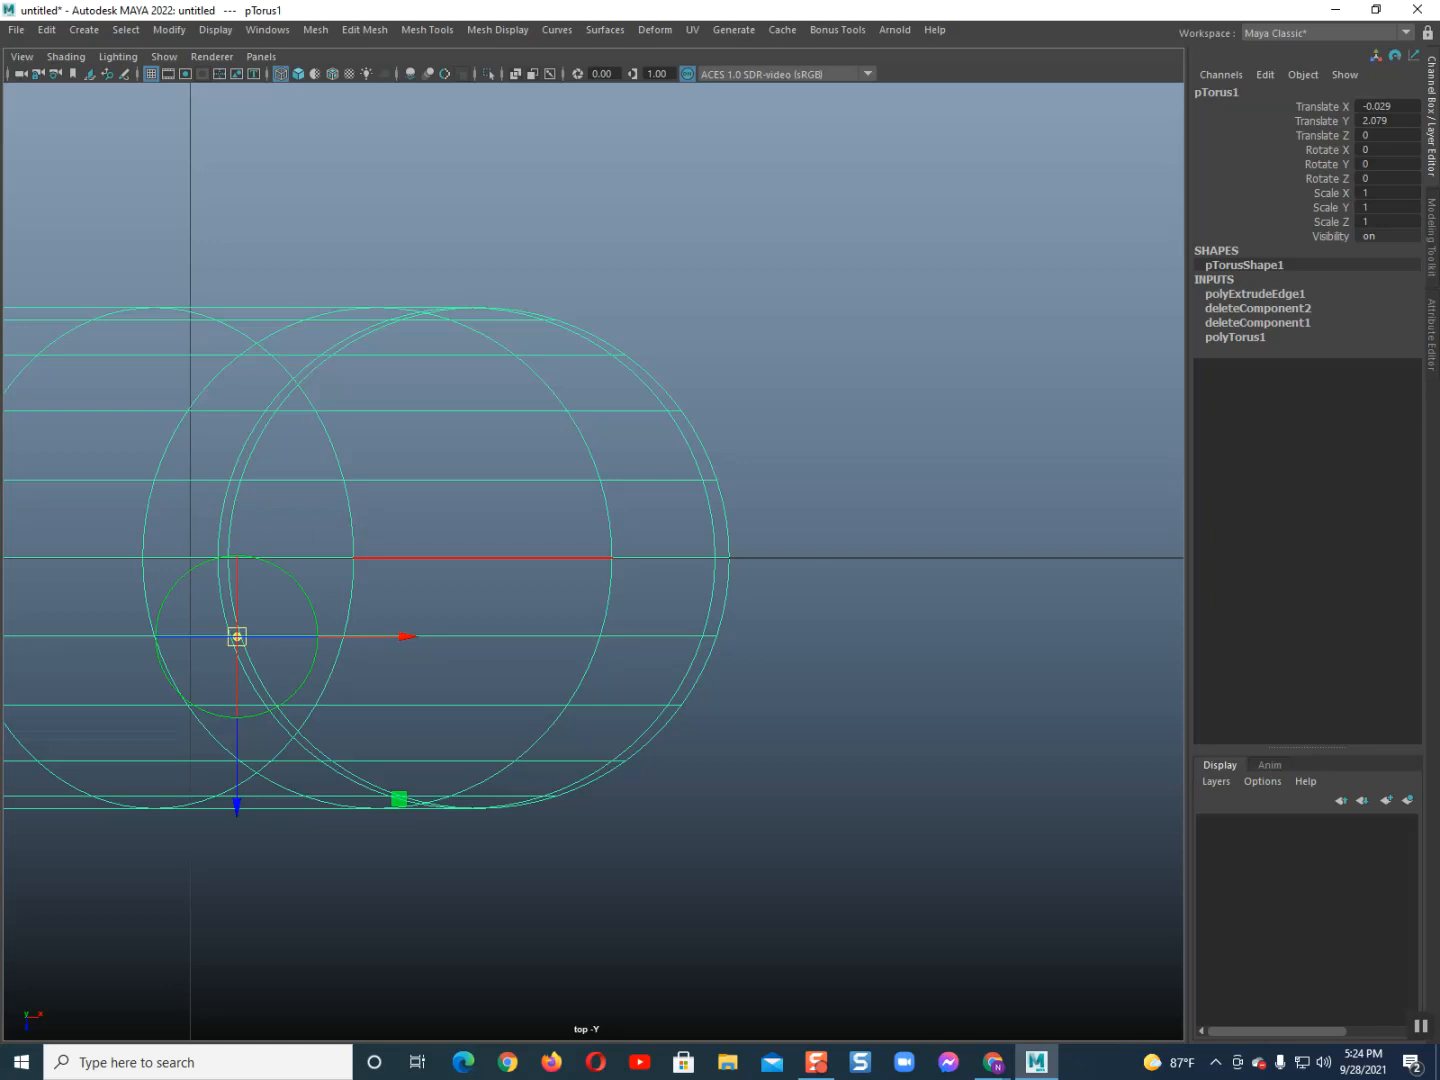
Move the pipe along X to a Translate X of about -0.243, centring its vertical section on the grid line
right_click(431, 518)
key("q")
right_click(383, 501)
scroll(593, 561, "down", 10)
scroll(594, 561, "up", 5)
key("w")
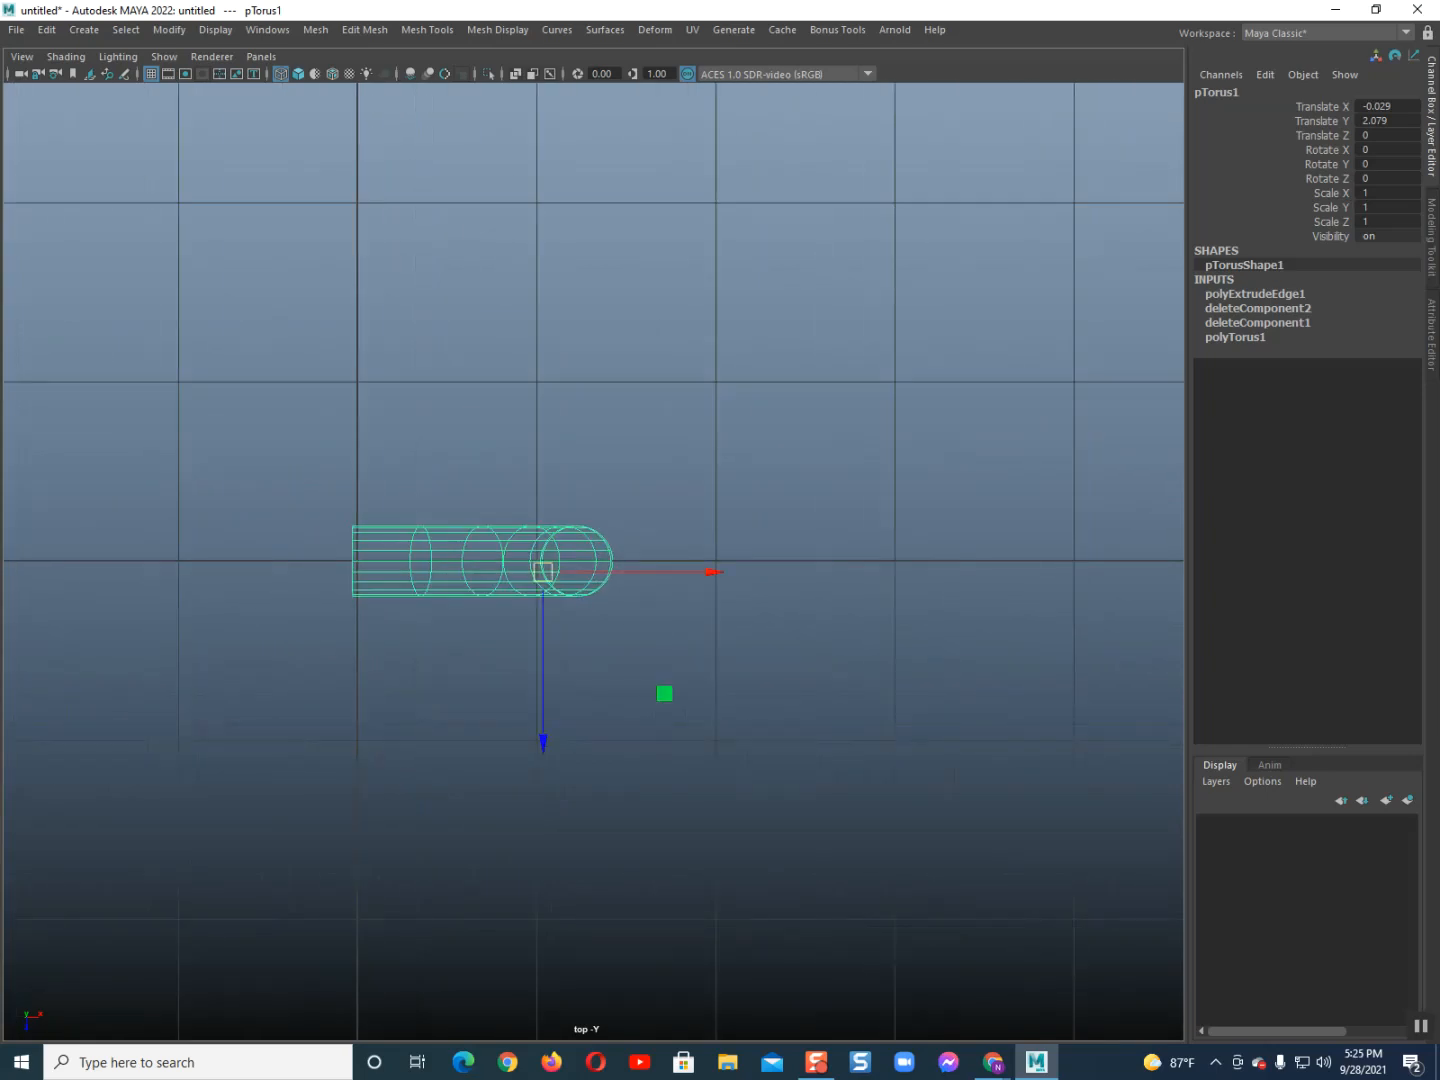
left_click_drag(712, 572, 675, 572)
scroll(594, 561, "up", 1)
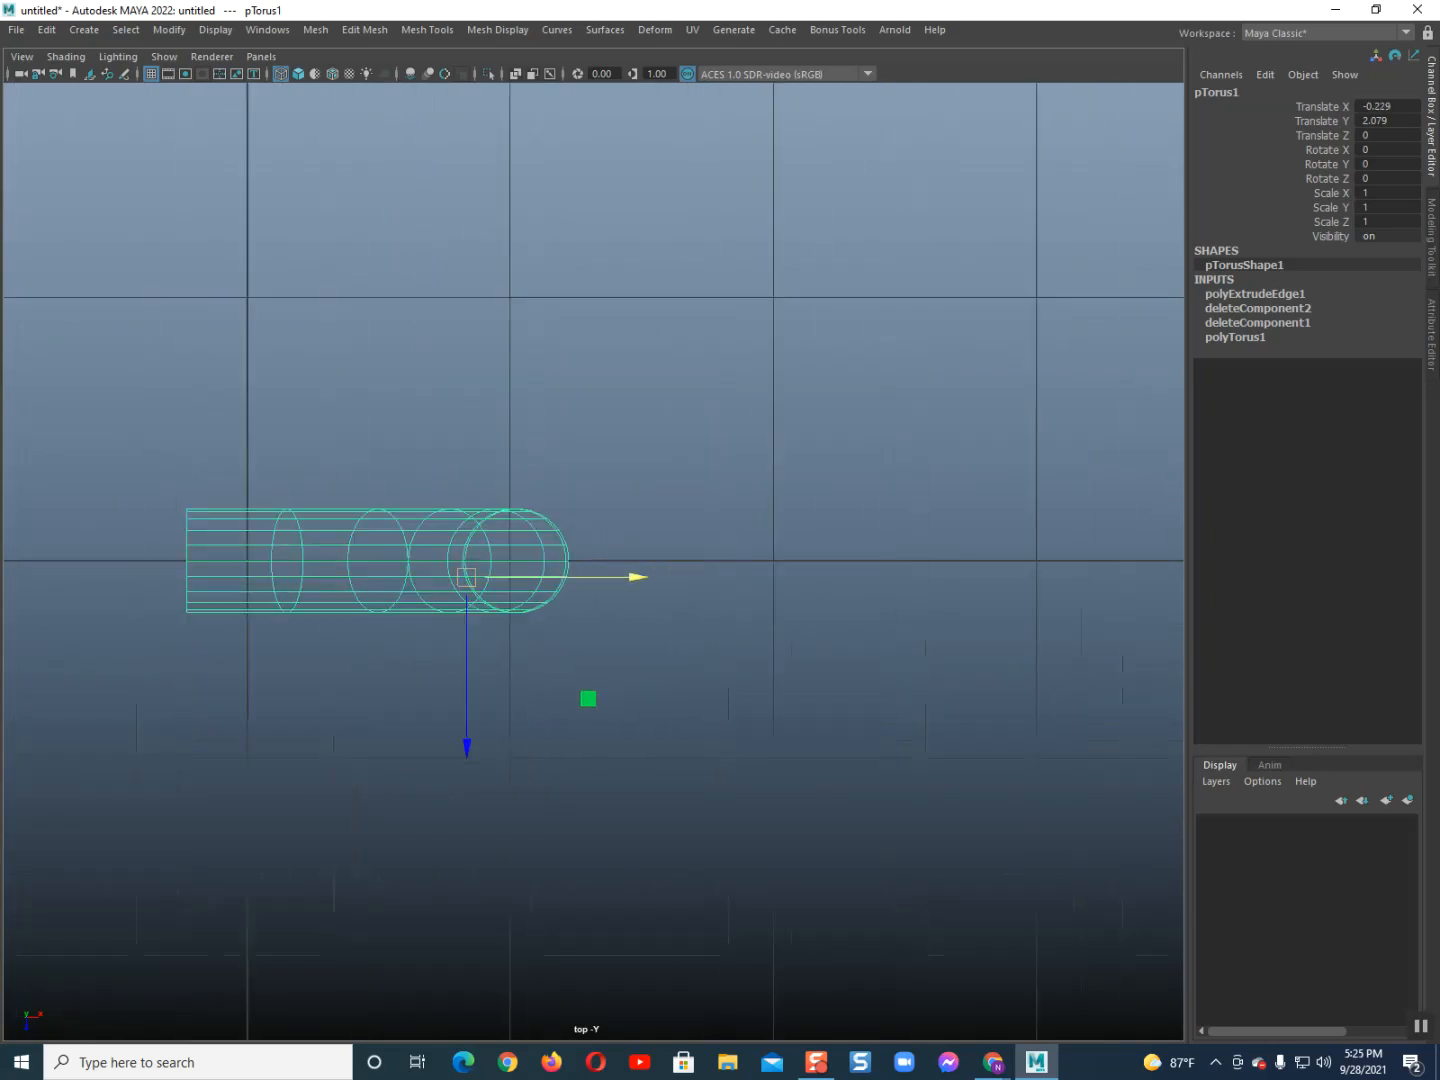
scroll(594, 562, "up", 4)
left_click_drag(537, 590, 530, 590)
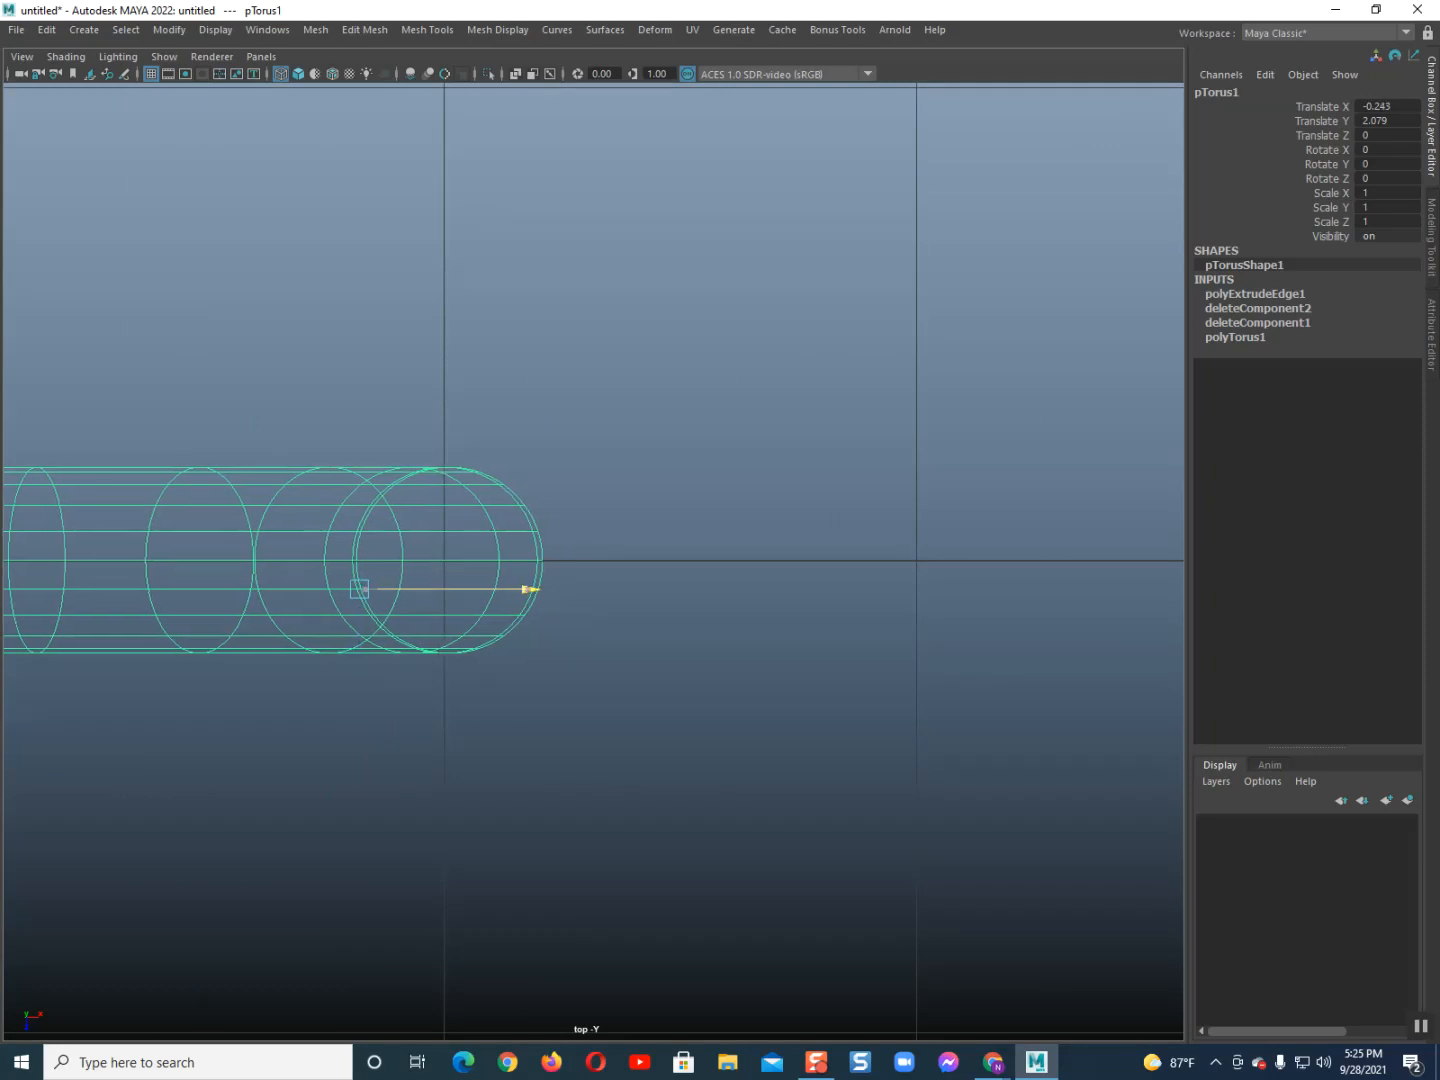
Move the pivot to the grid intersection at the centre of the pipe's vertical section, and restore shaded display
key("d")
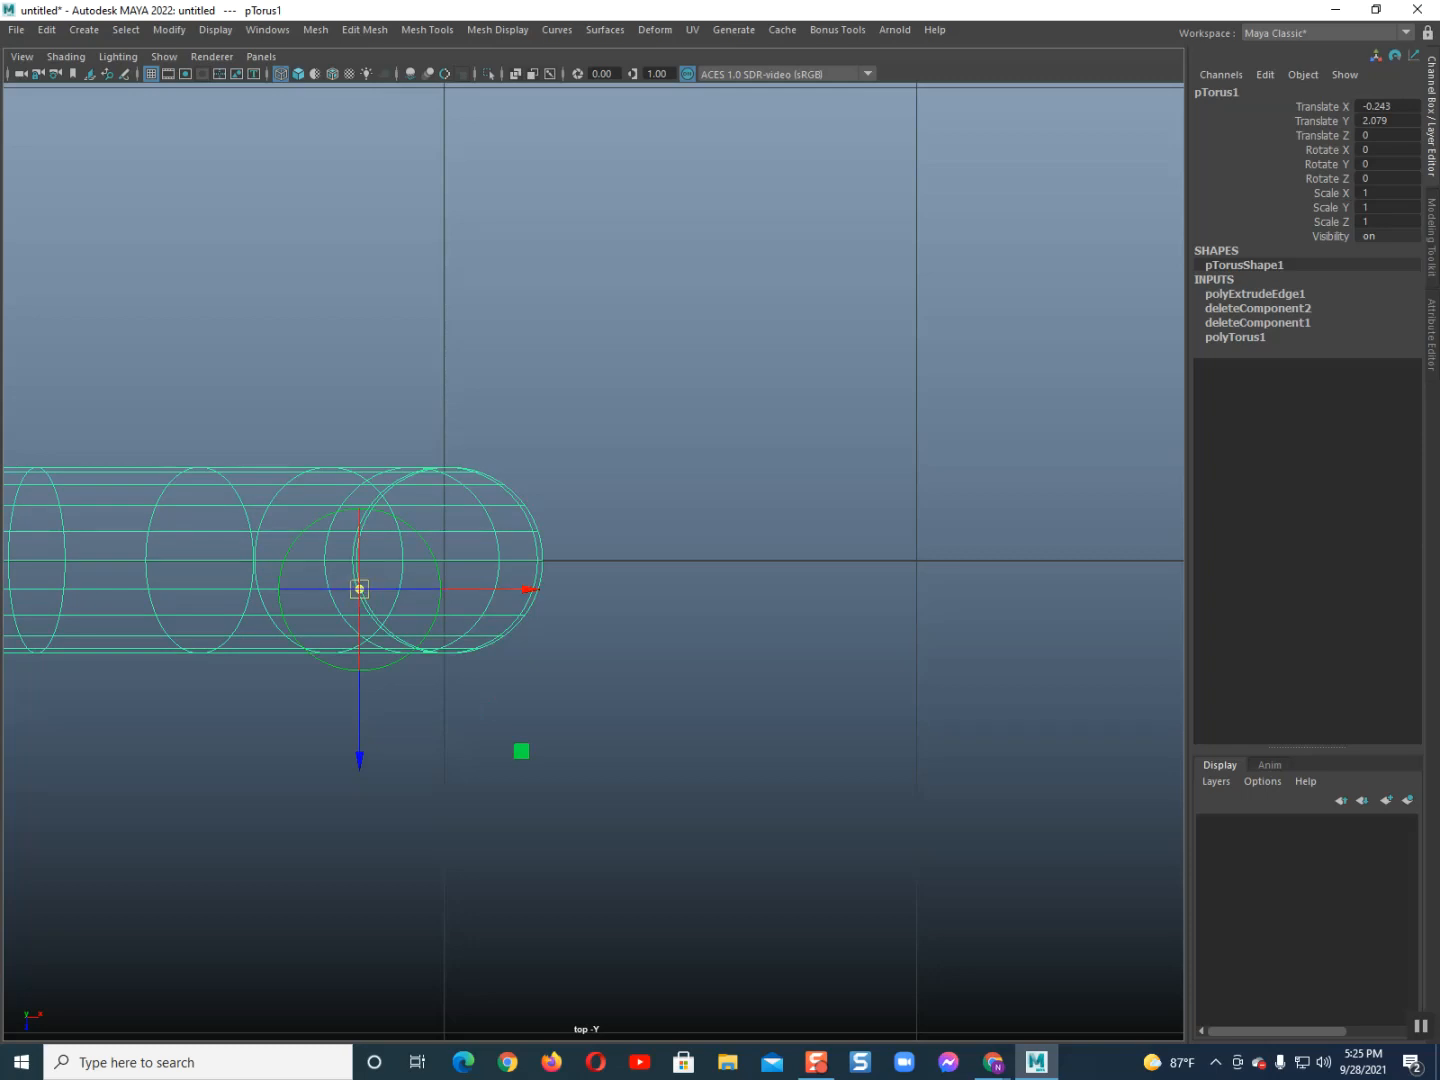
middle_click_drag(521, 751, 605, 722)
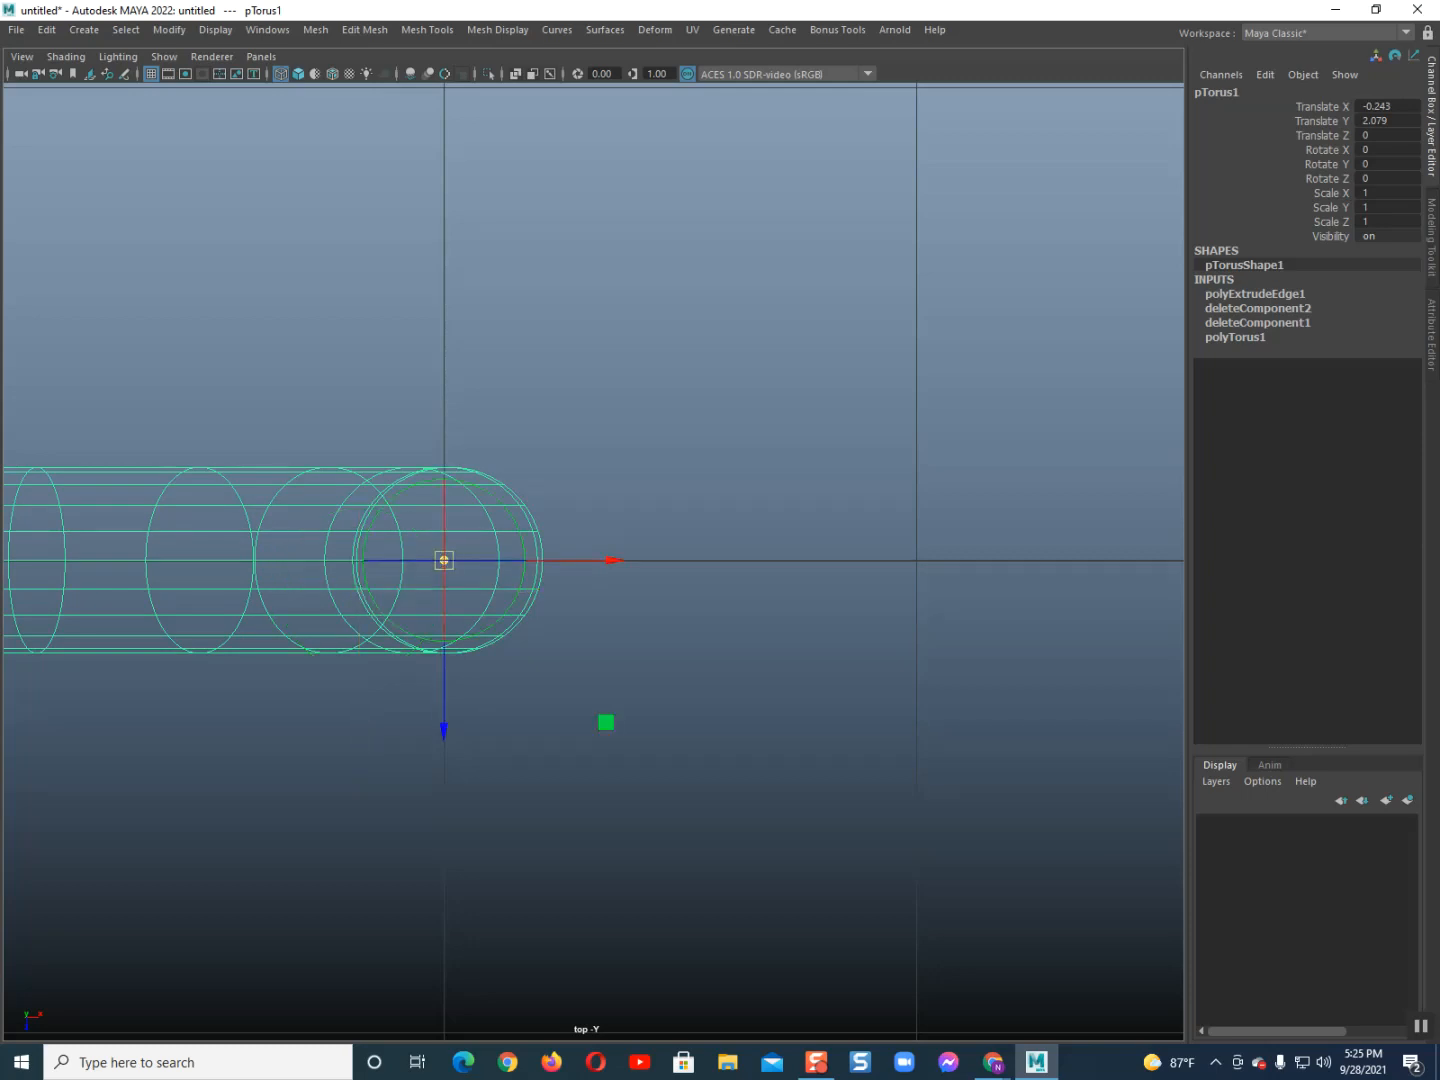
key("d")
key("space")
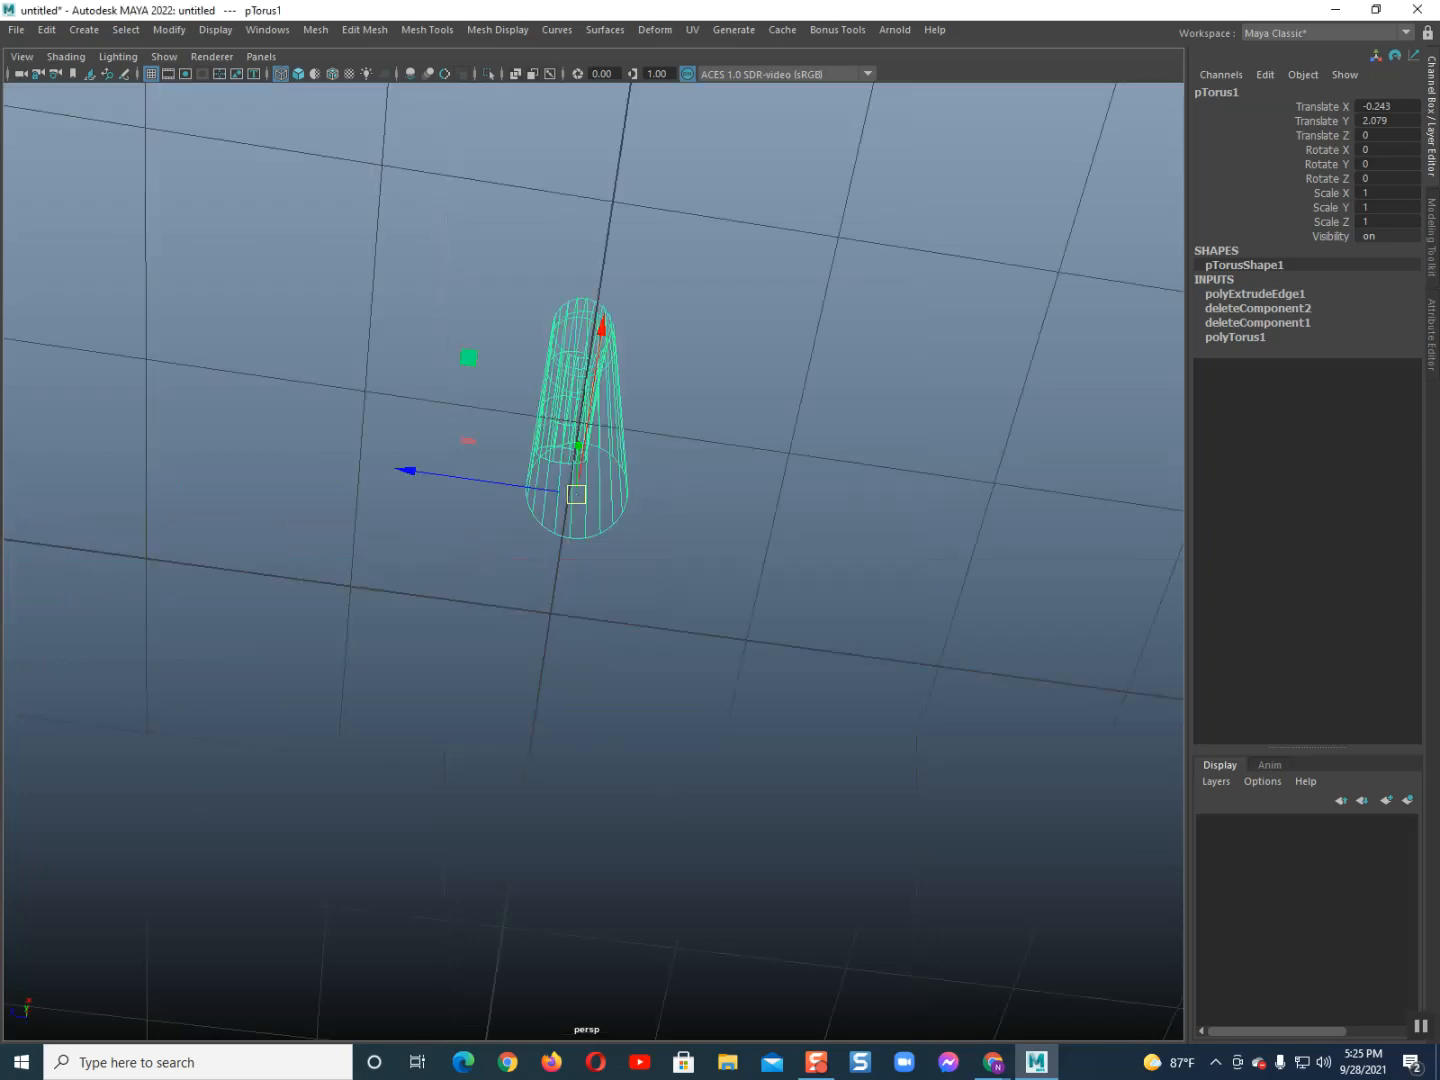
key("5")
left_click_drag(640, 450, 446, 735, "alt")
Duplicate the bent pipe in the front view
key("space")
key("space")
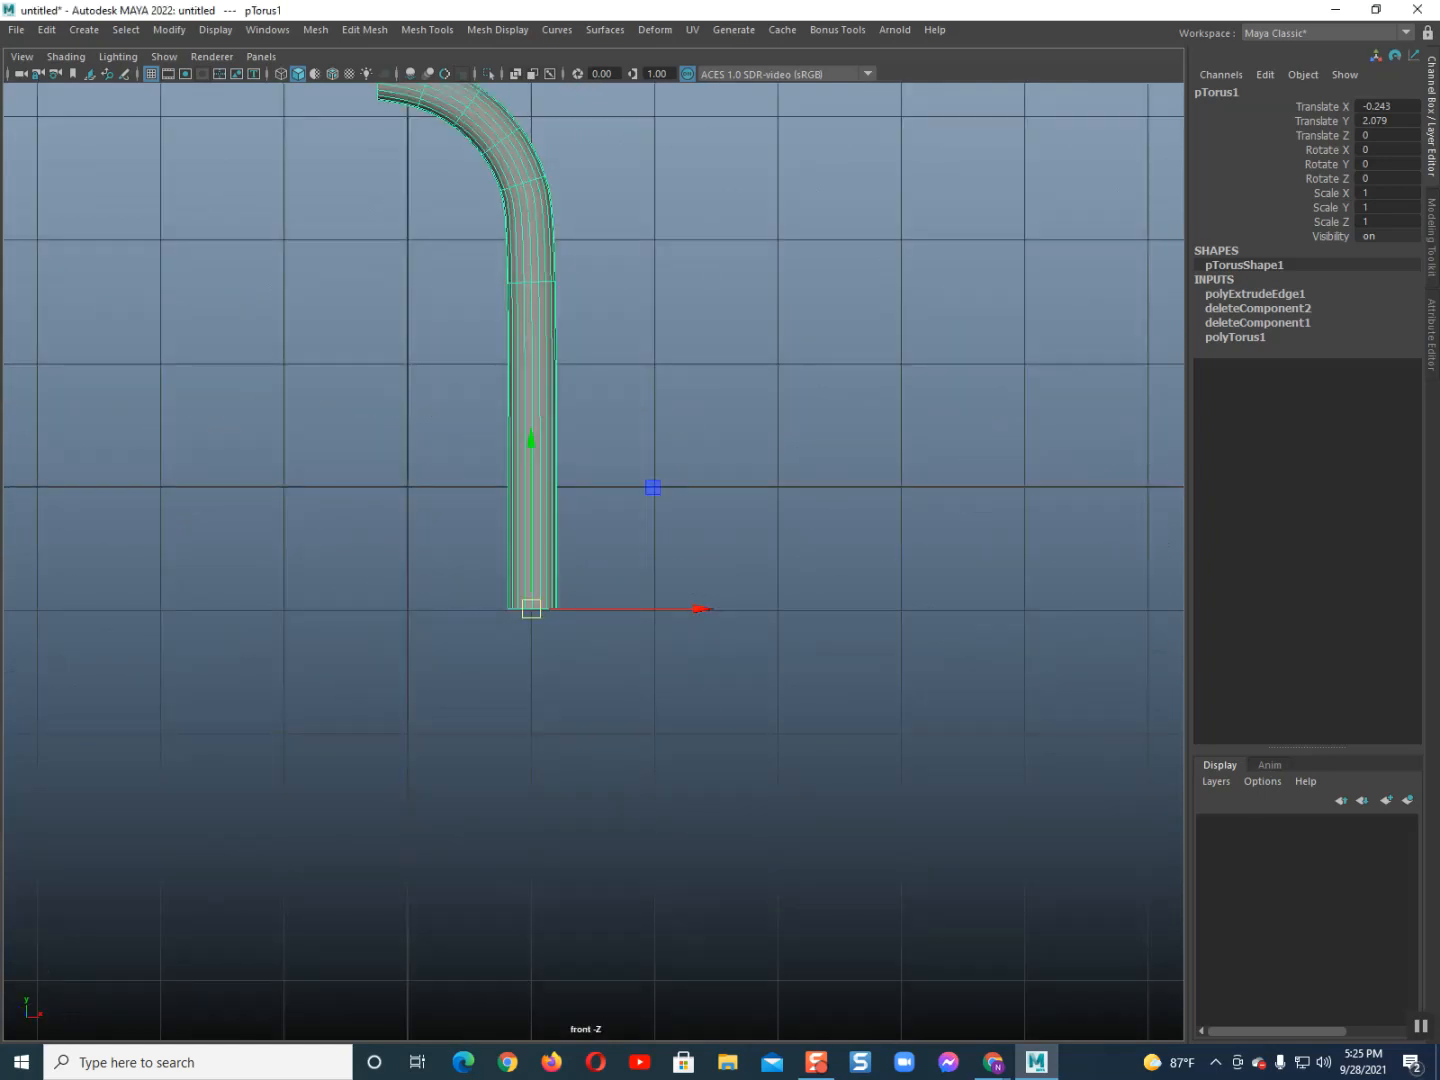
key("ctrl+d")
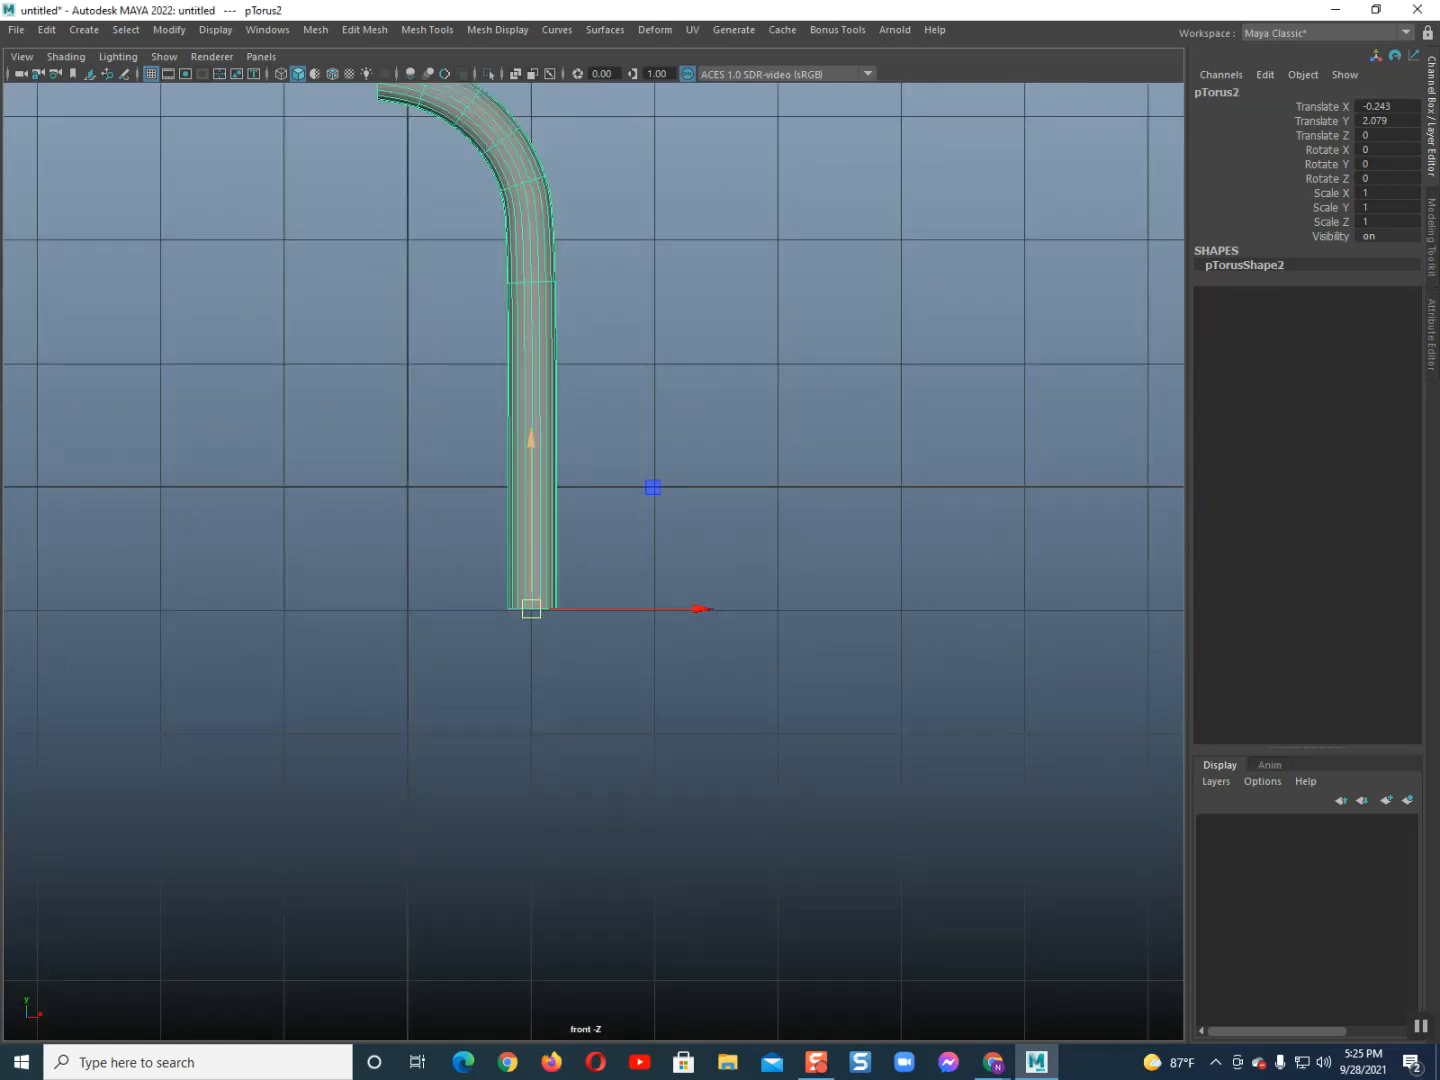
Rotate the duplicated pipe half 180 degrees around X so it mirrors the original below
key("e")
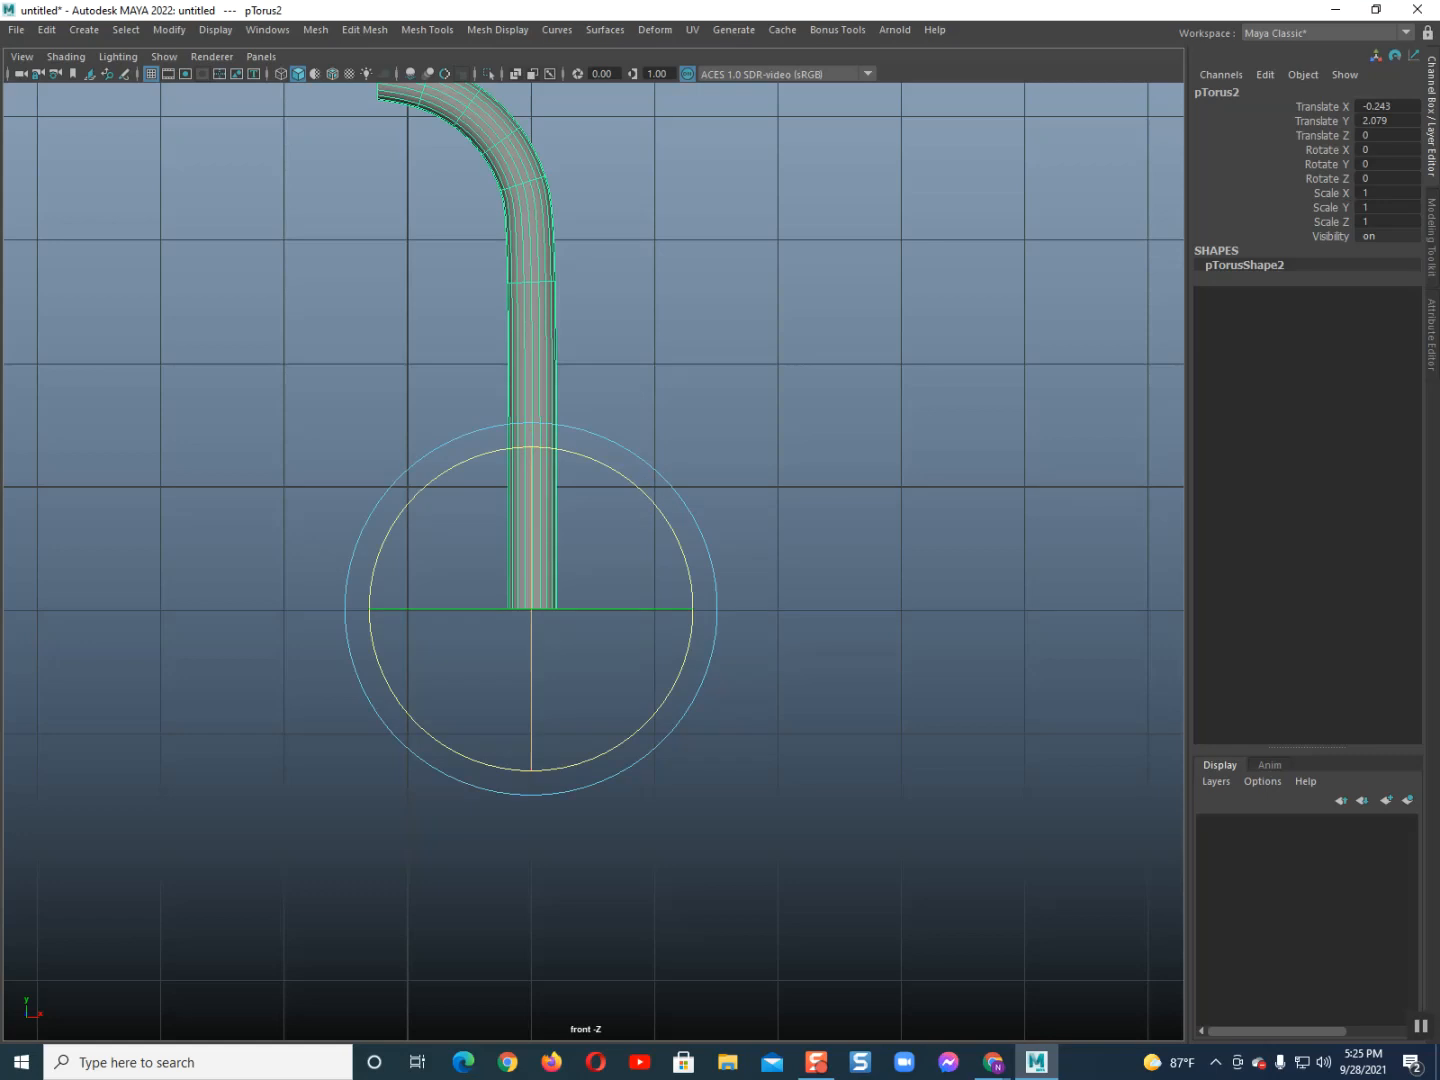
left_click_drag(531, 515, 531, 738)
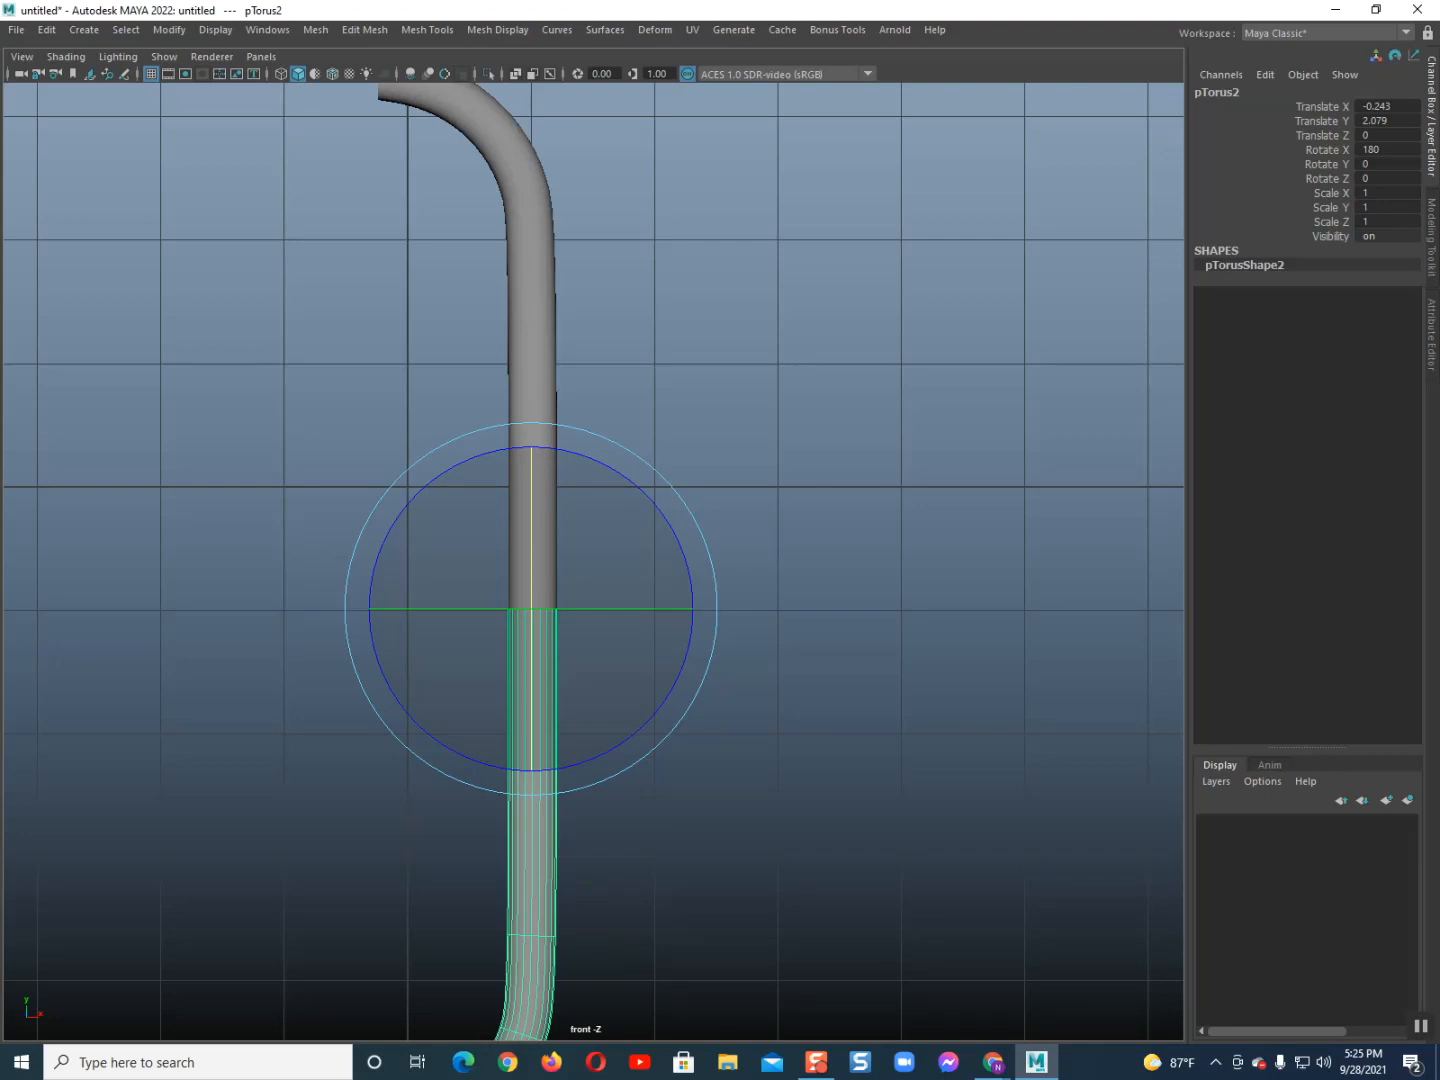
scroll(586, 564, "up", 5)
middle_click_drag(476, 690, 527, 675, "alt")
scroll(594, 562, "up", 1)
scroll(594, 561, "down", 8)
Select both pipe halves in the perspective view and combine them into one mesh
key("space")
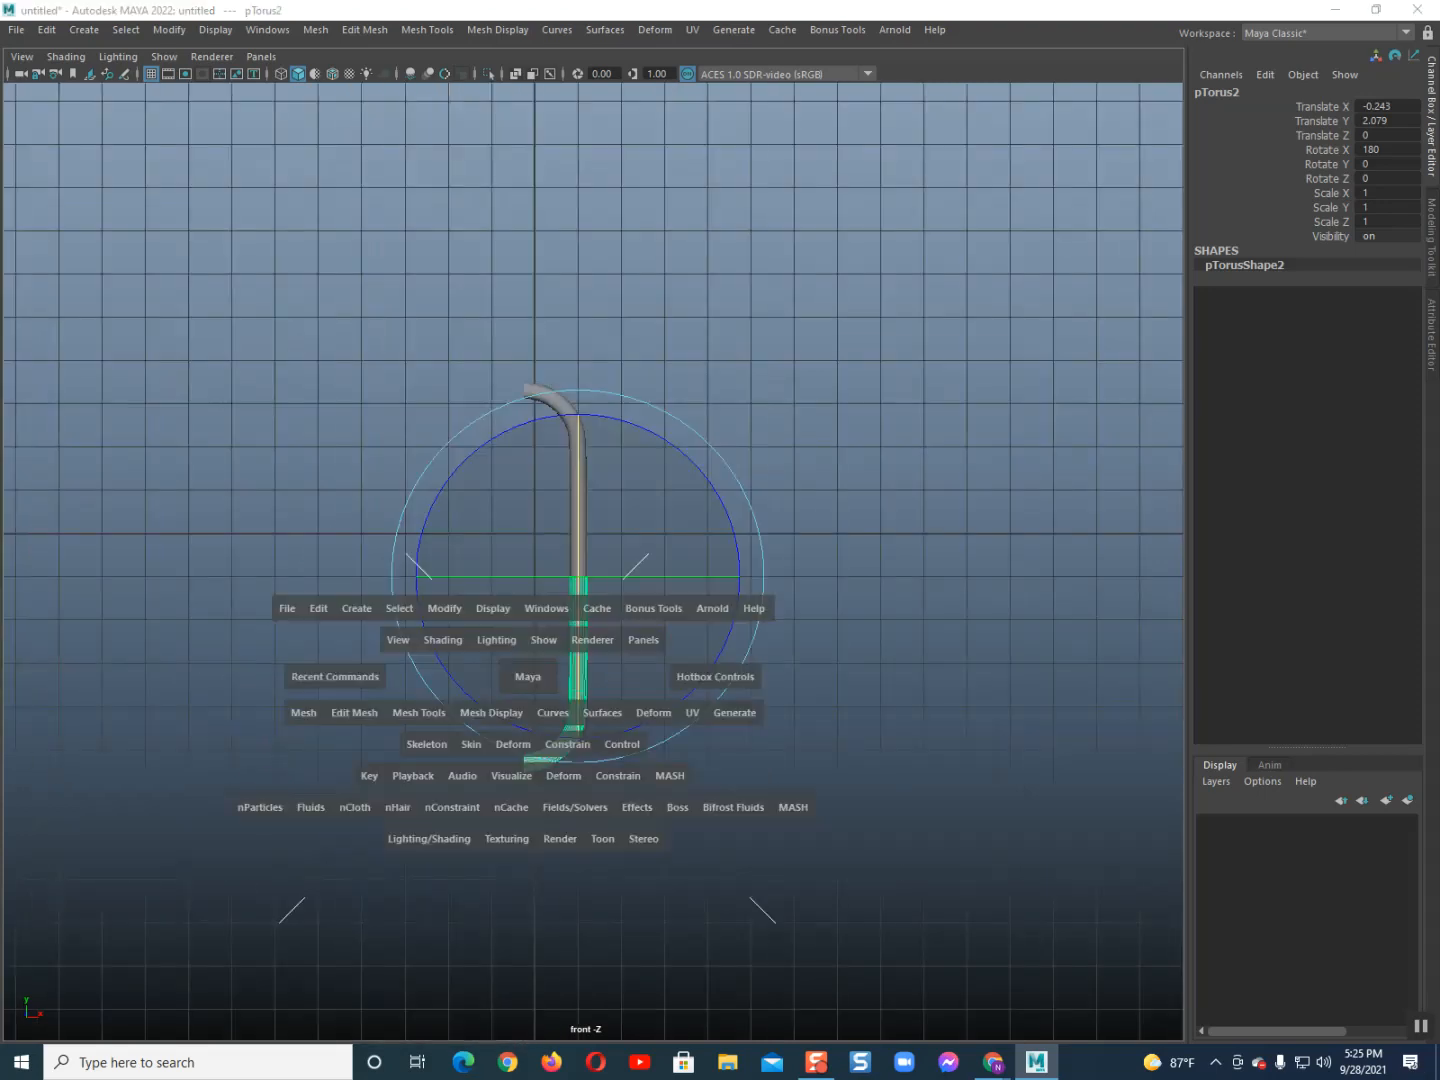
left_click_drag(526, 675, 526, 609)
scroll(593, 562, "up", 3)
left_click_drag(592, 562, 572, 532, "alt")
scroll(593, 561, "down", 7)
left_click_drag(540, 387, 600, 600)
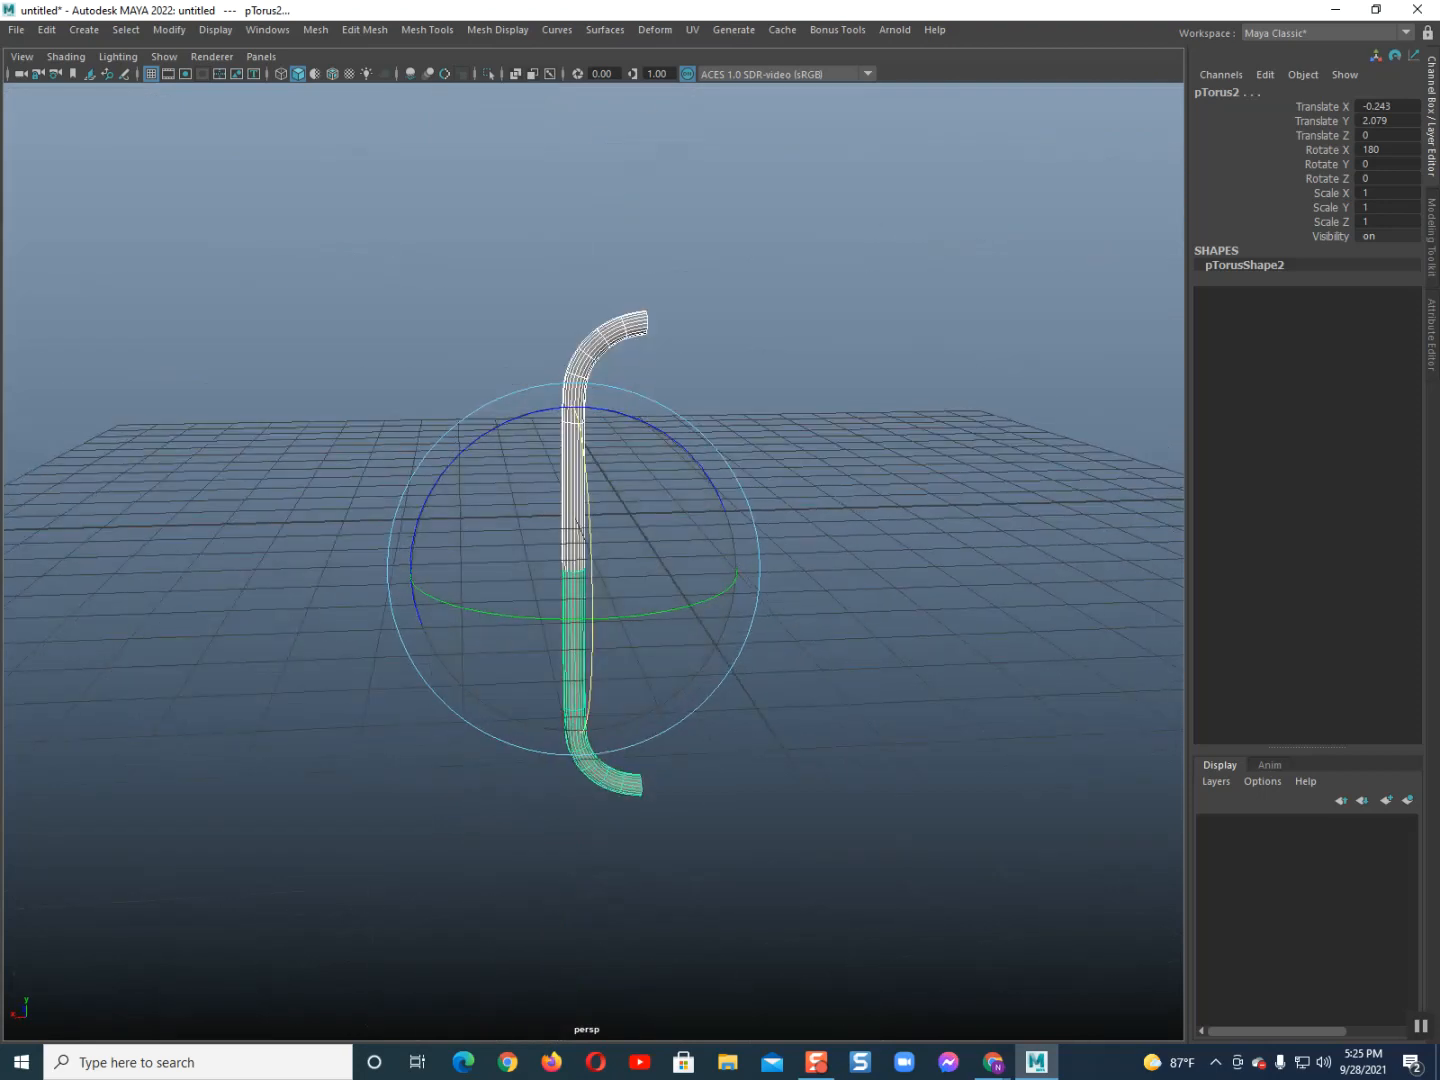
left_click(315, 29)
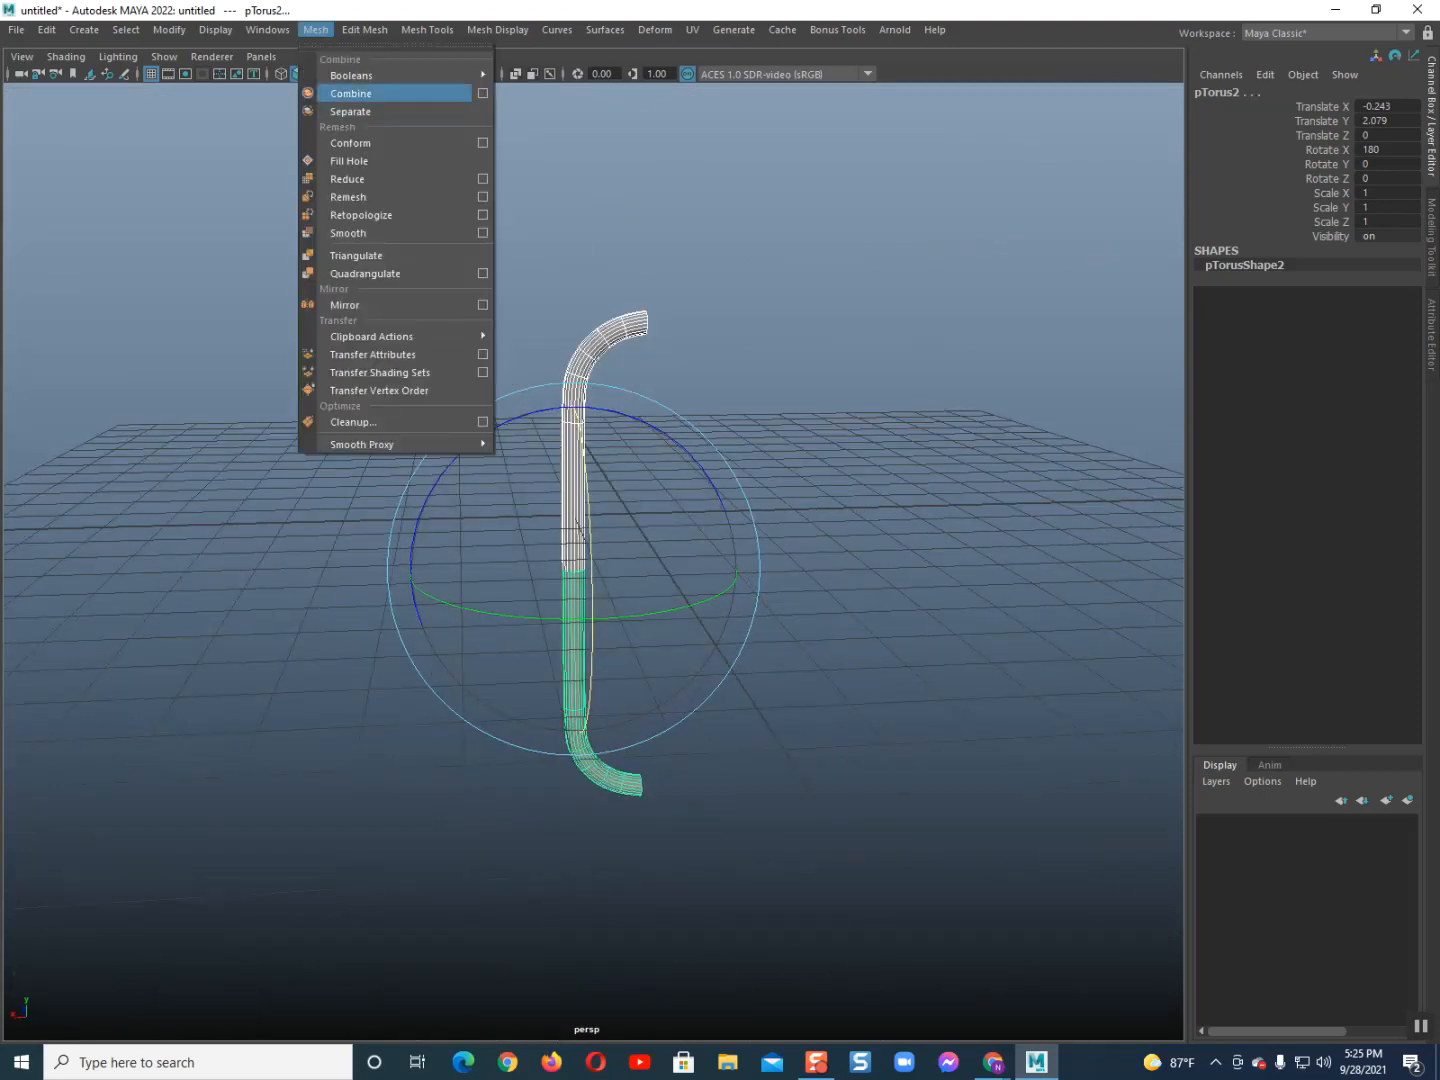
left_click(356, 94)
Duplicate the combined pipe and rotate the copy to a Rotate X of -90
scroll(600, 565, "up", 4)
left_click_drag(599, 565, 540, 650, "alt")
left_click_drag(599, 600, 581, 545, "alt")
scroll(590, 565, "down", 5)
scroll(589, 560, "up", 3)
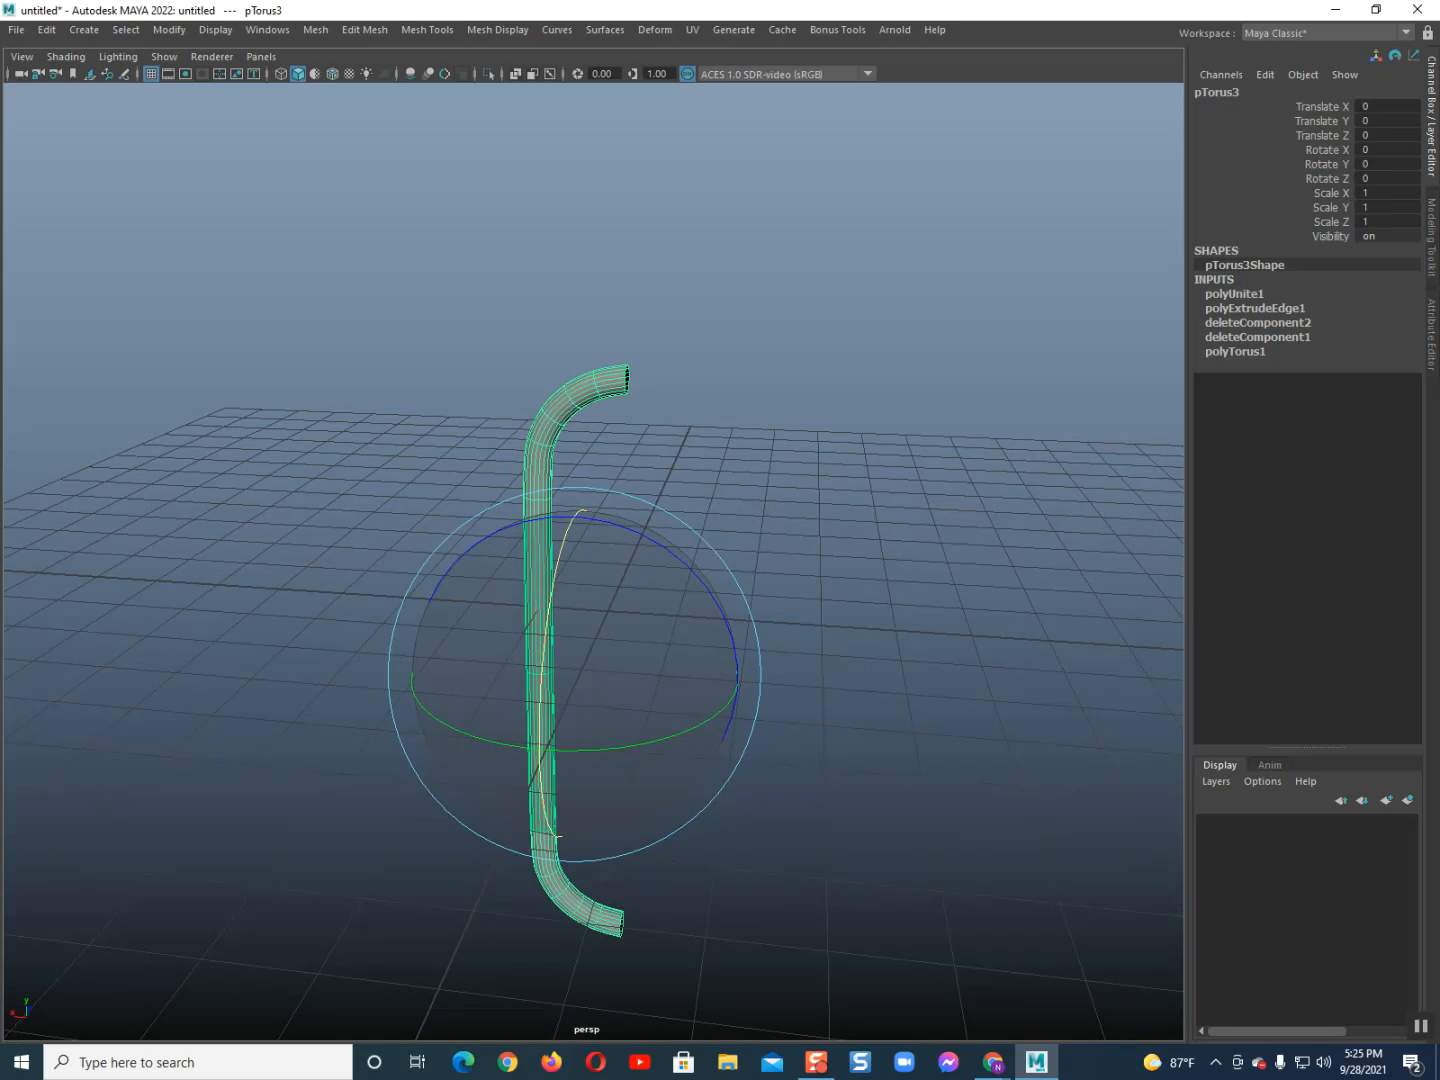
key("ctrl+d")
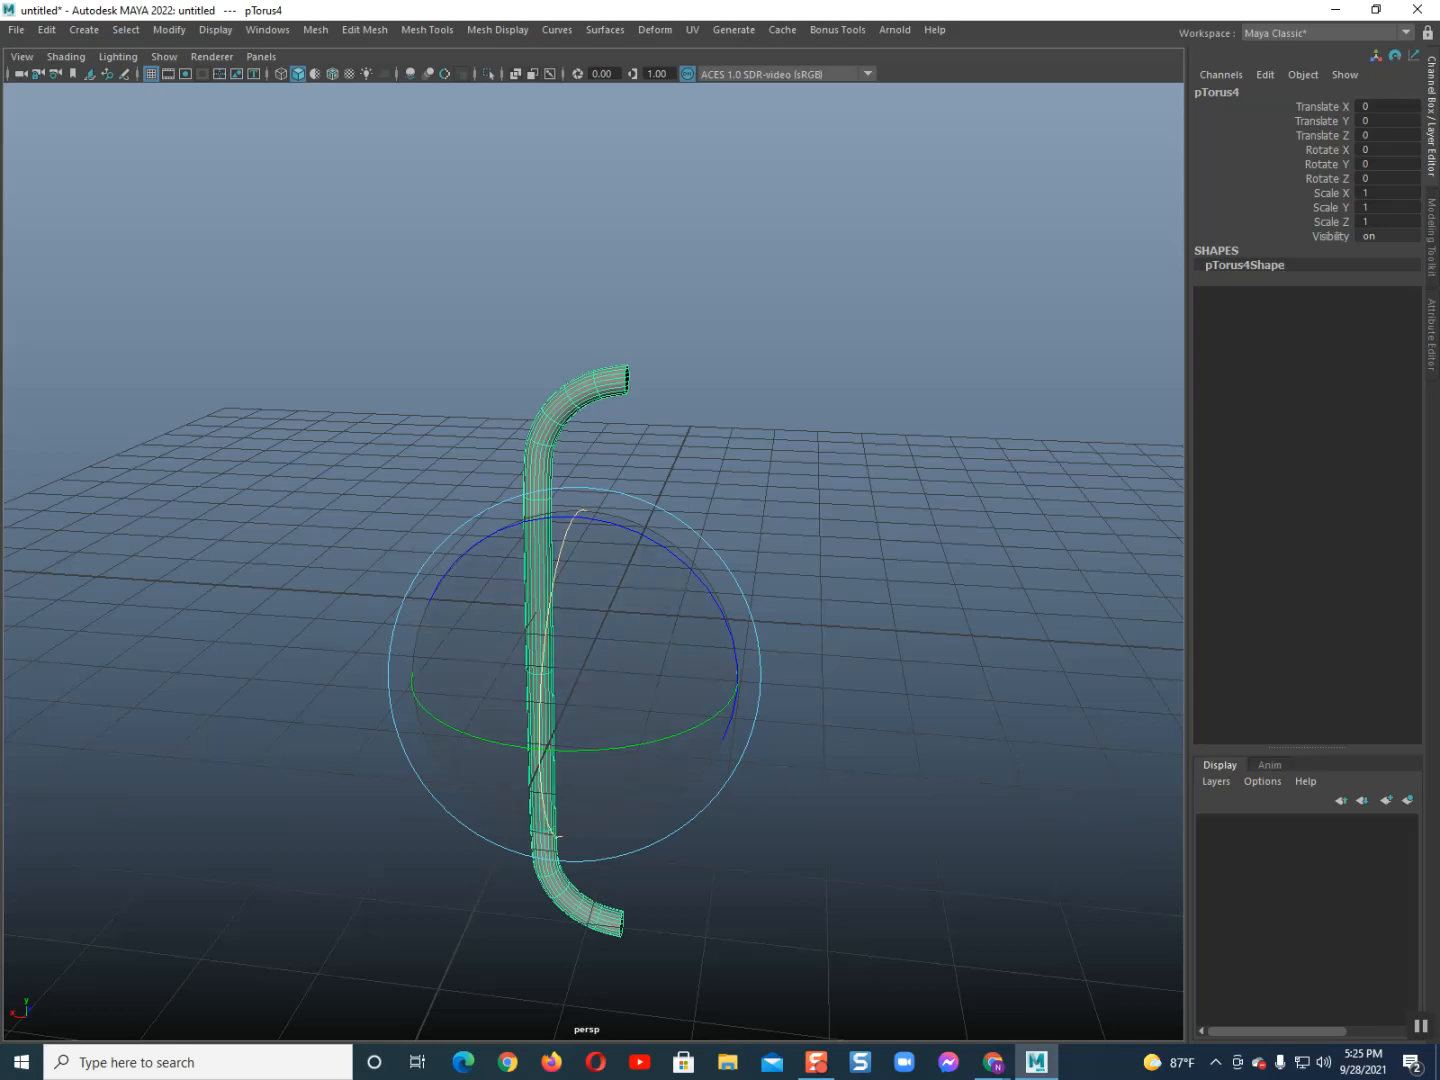
left_click_drag(610, 525, 732, 636)
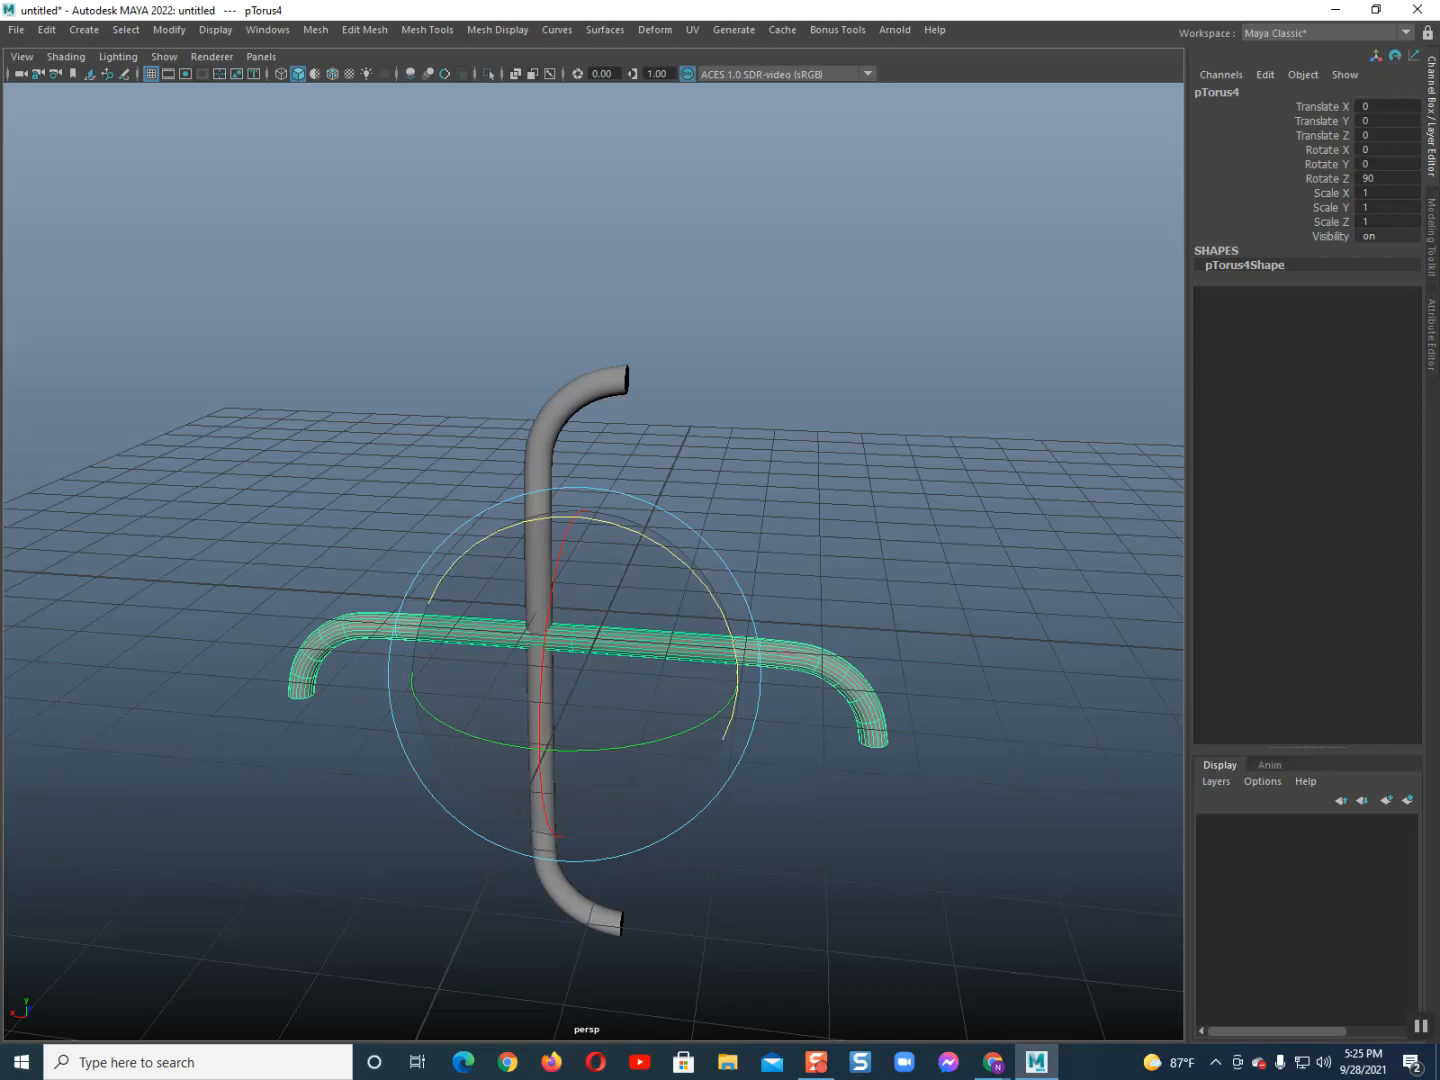
key("ctrl+z")
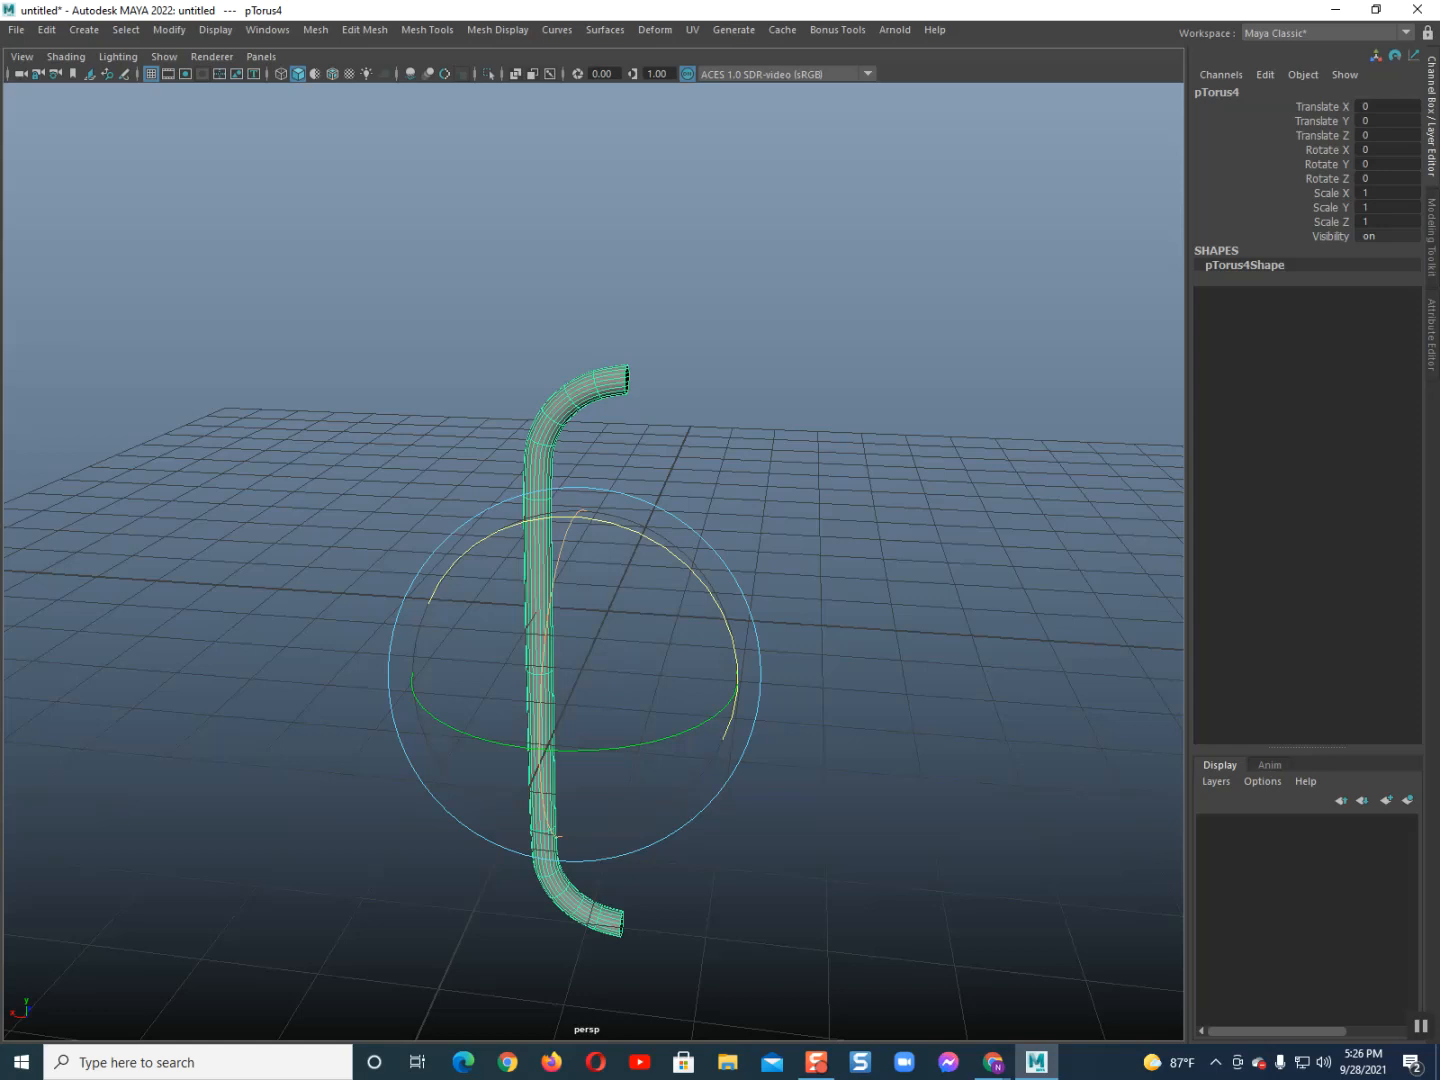
left_click_drag(541, 682, 544, 772)
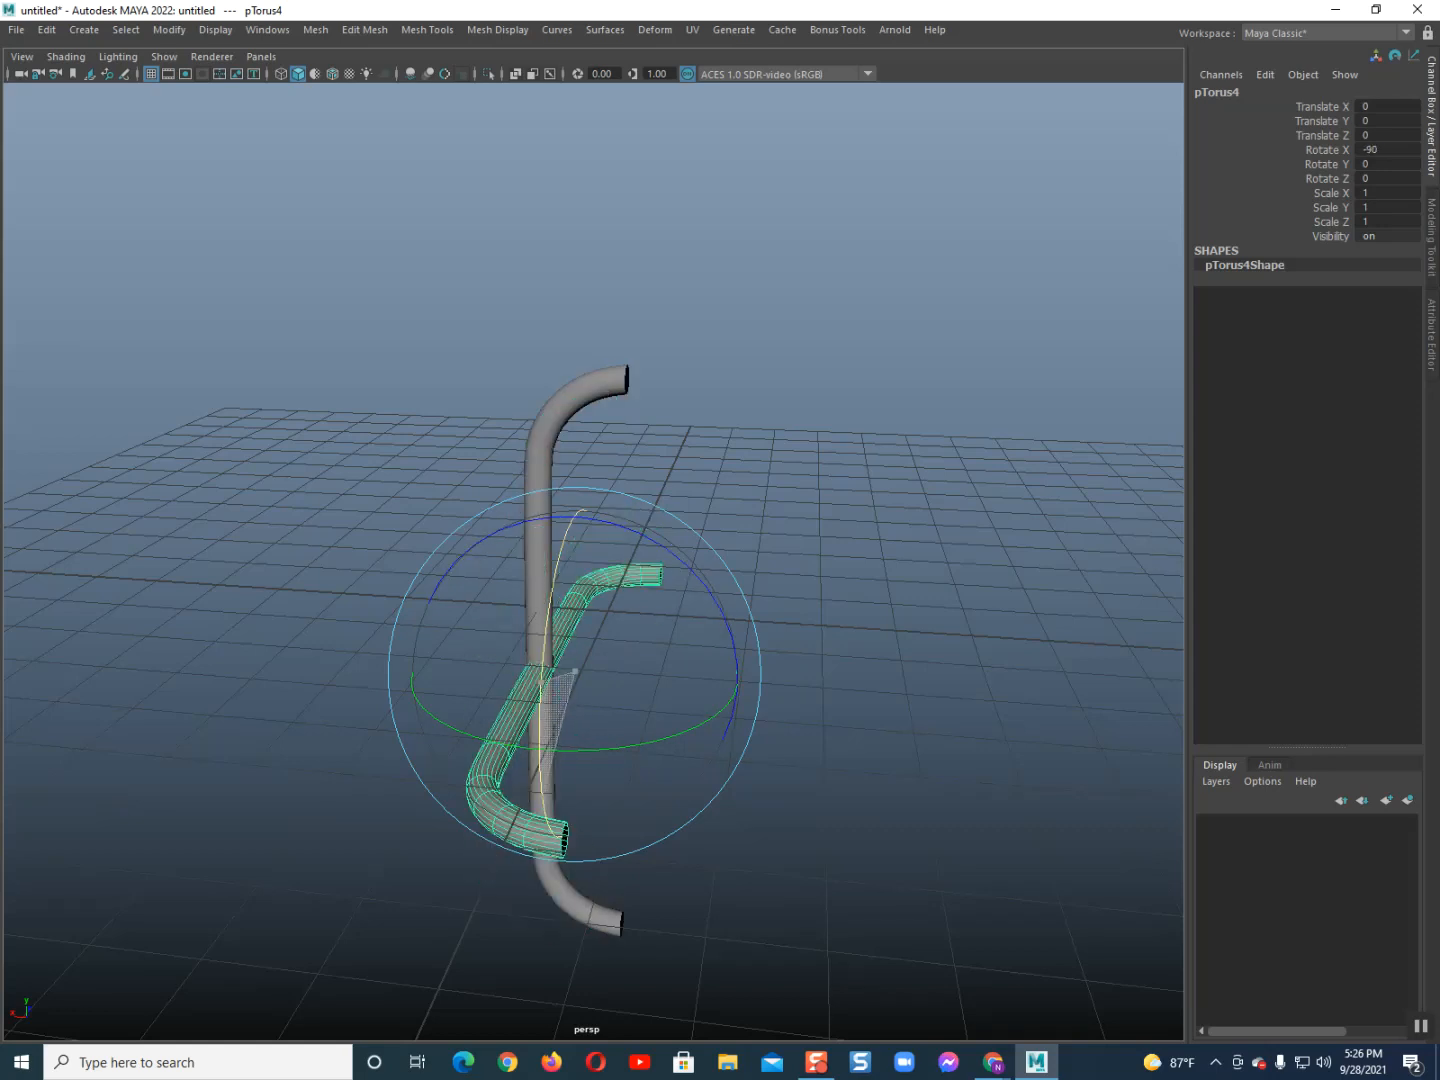
Rotate the copy in two quarter turns to a Rotate Z of 180
left_click_drag(645, 536, 480, 589)
scroll(593, 562, "down", 2)
scroll(593, 561, "up", 5)
scroll(593, 562, "down", 2)
scroll(593, 561, "down", 2)
middle_click_drag(540, 599, 582, 608, "alt")
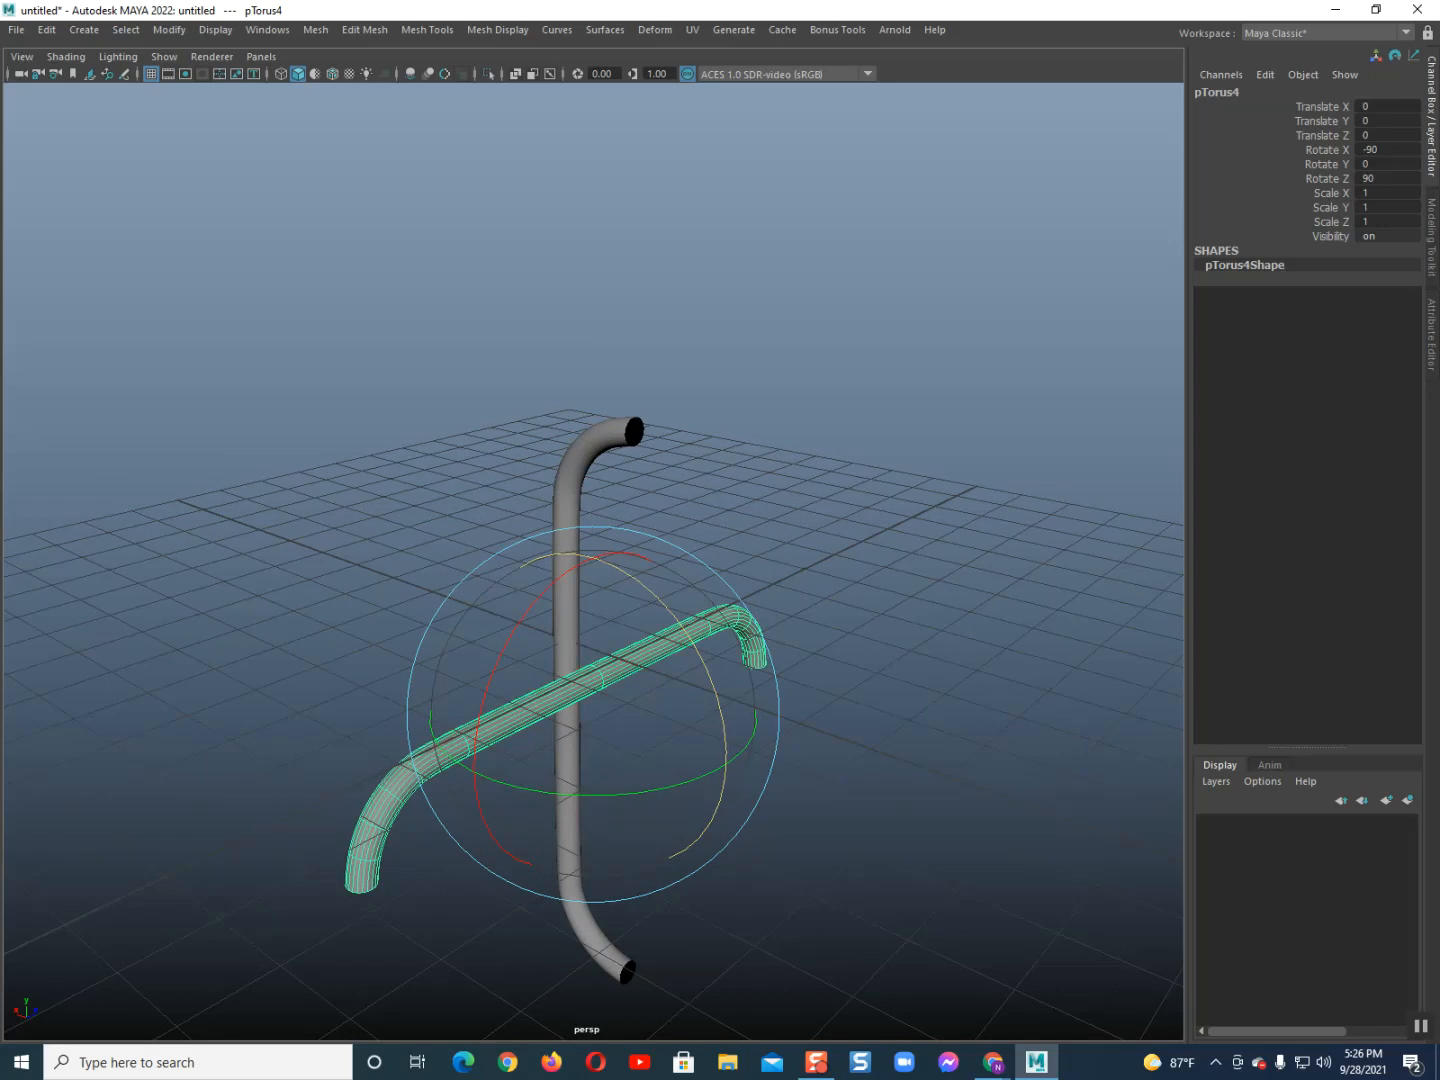
left_click_drag(691, 641, 726, 762)
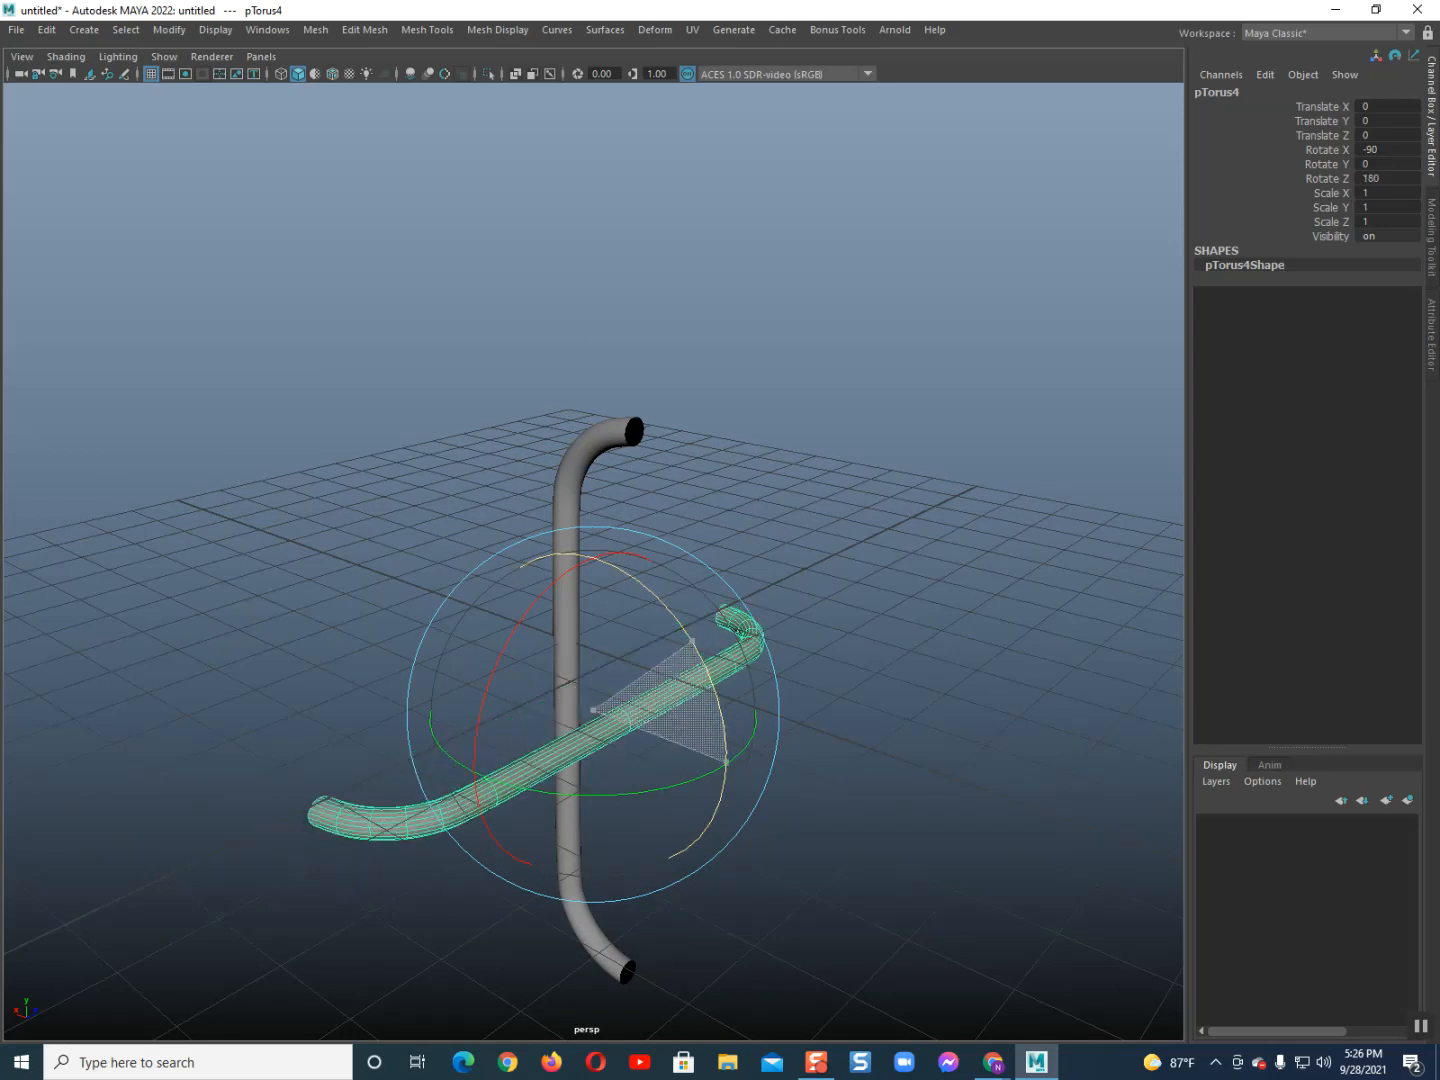
Move the copy above and away from the vertical pipe, to about 0.797, 5.847, 3.2
key("w")
middle_click_drag(500, 566, 743, 204)
left_click_drag(600, 540, 880, 640, "alt")
left_click_drag(628, 243, 251, 299)
In the top view, move the copy's bent end to the vertical pipe's end, at about Translate X -1.451 and Translate Z 4.318
key("space")
left_click_drag(331, 335, 240, 334)
scroll(593, 561, "down", 10)
scroll(588, 561, "up", 6)
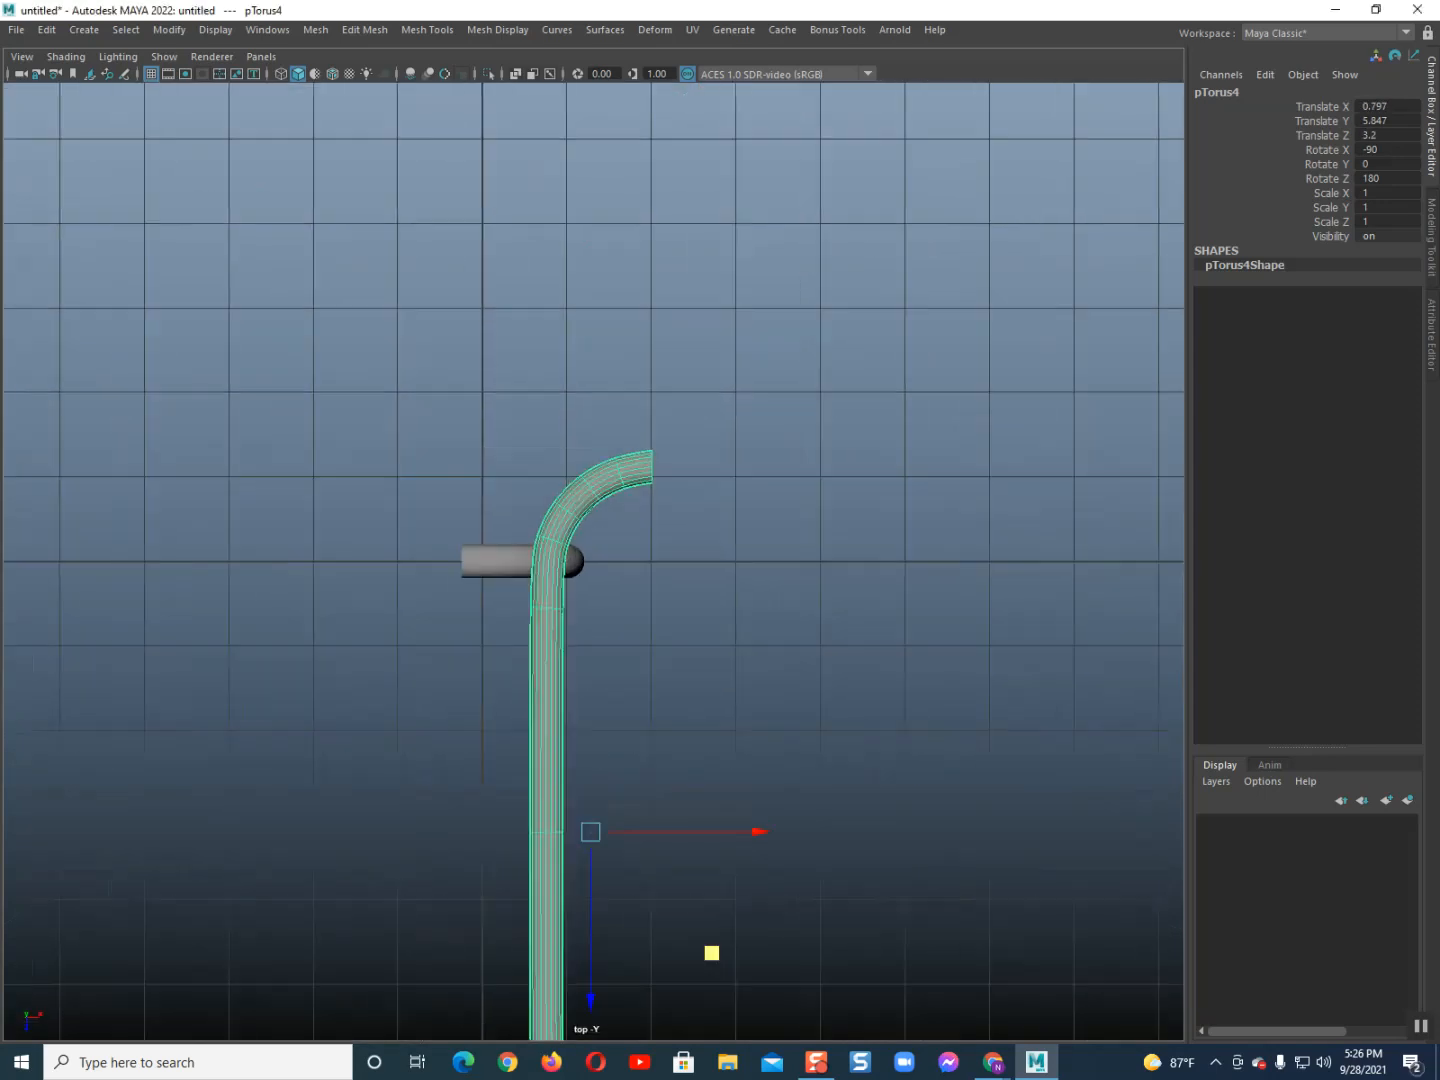
scroll(588, 562, "down", 4)
left_click_drag(713, 912, 551, 992)
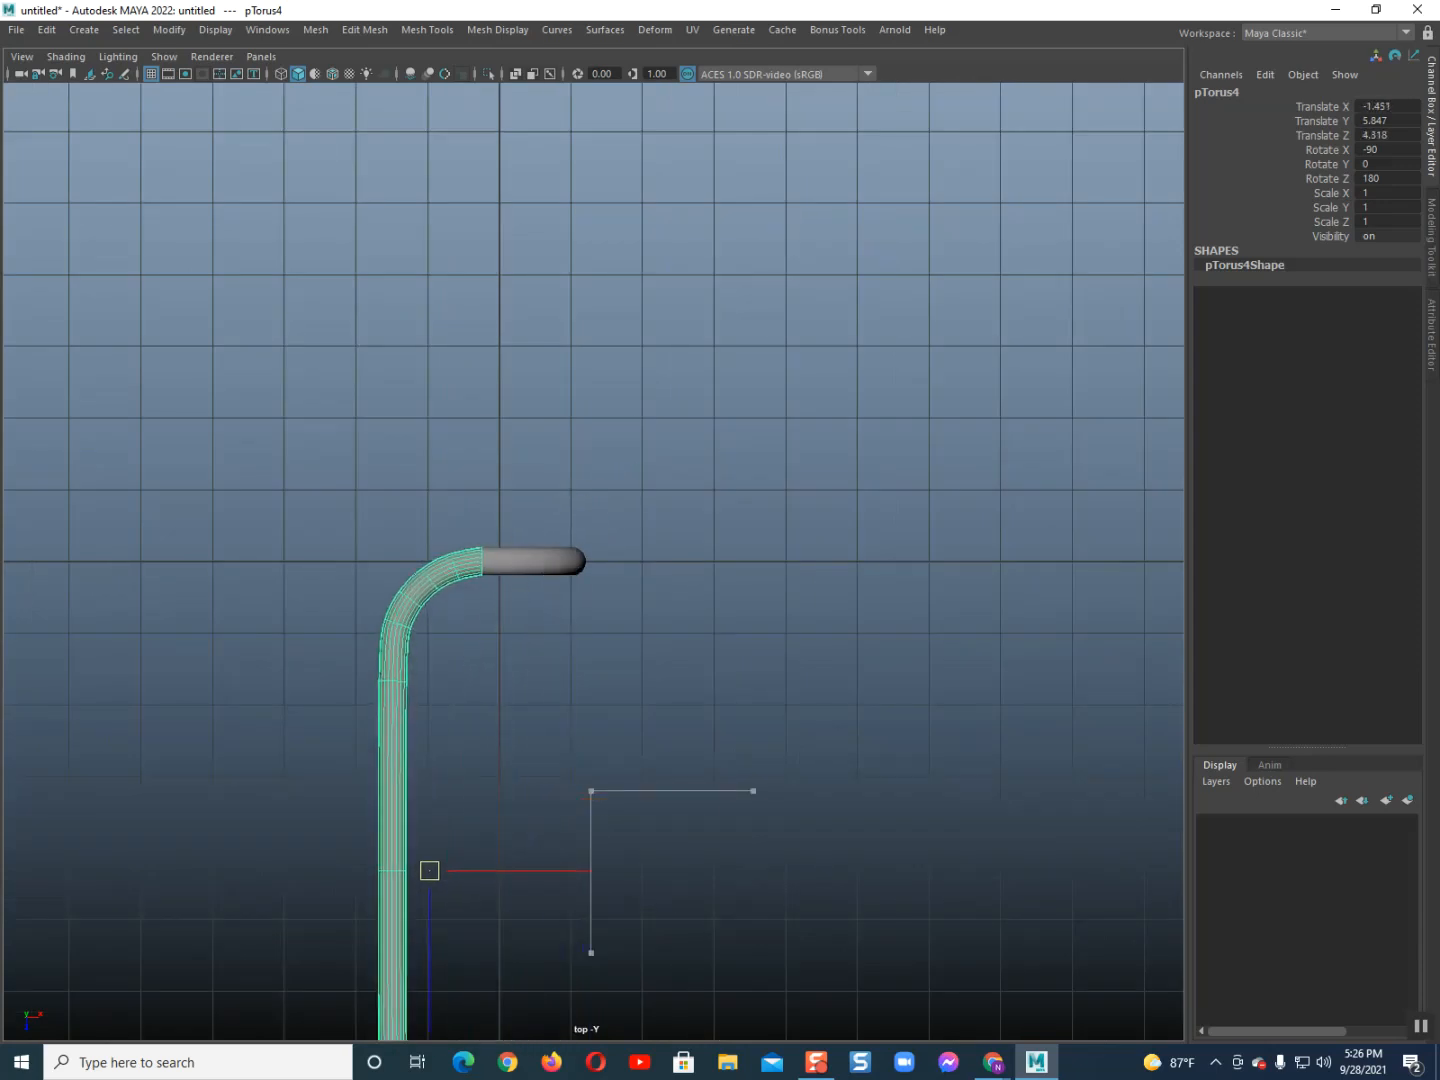
Show the joint as a close-up wireframe in the top view and nudge the copy to a Translate Z of 4.319
scroll(592, 561, "up", 5)
scroll(593, 562, "up", 10)
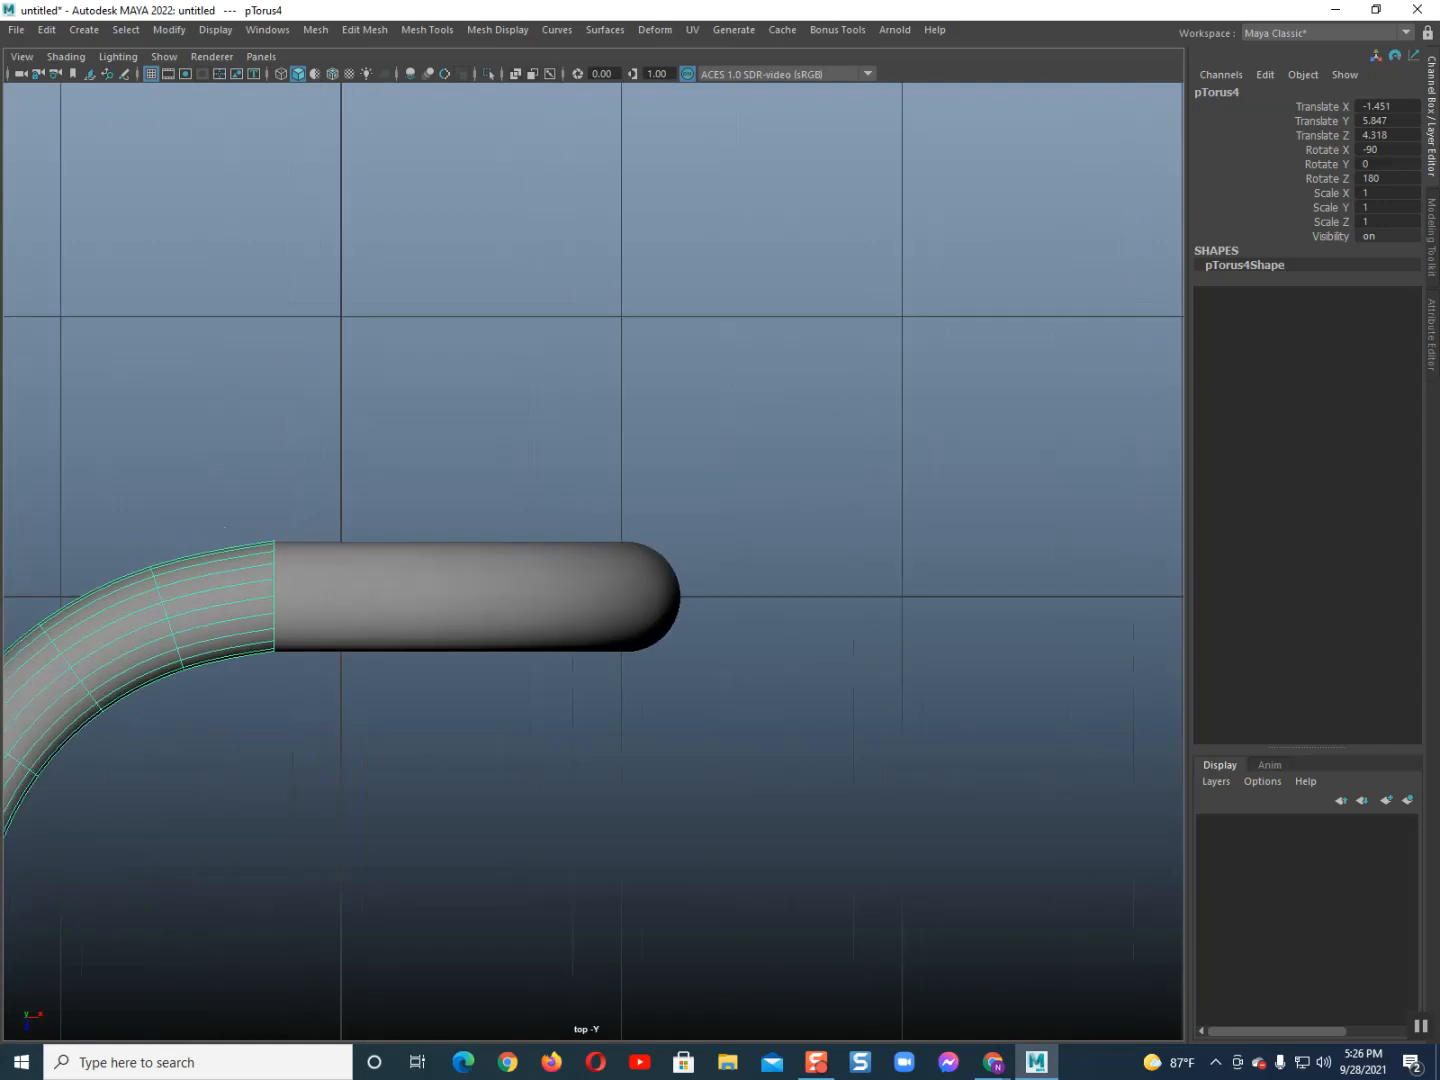
middle_click_drag(419, 561, 990, 536, "alt")
key("4")
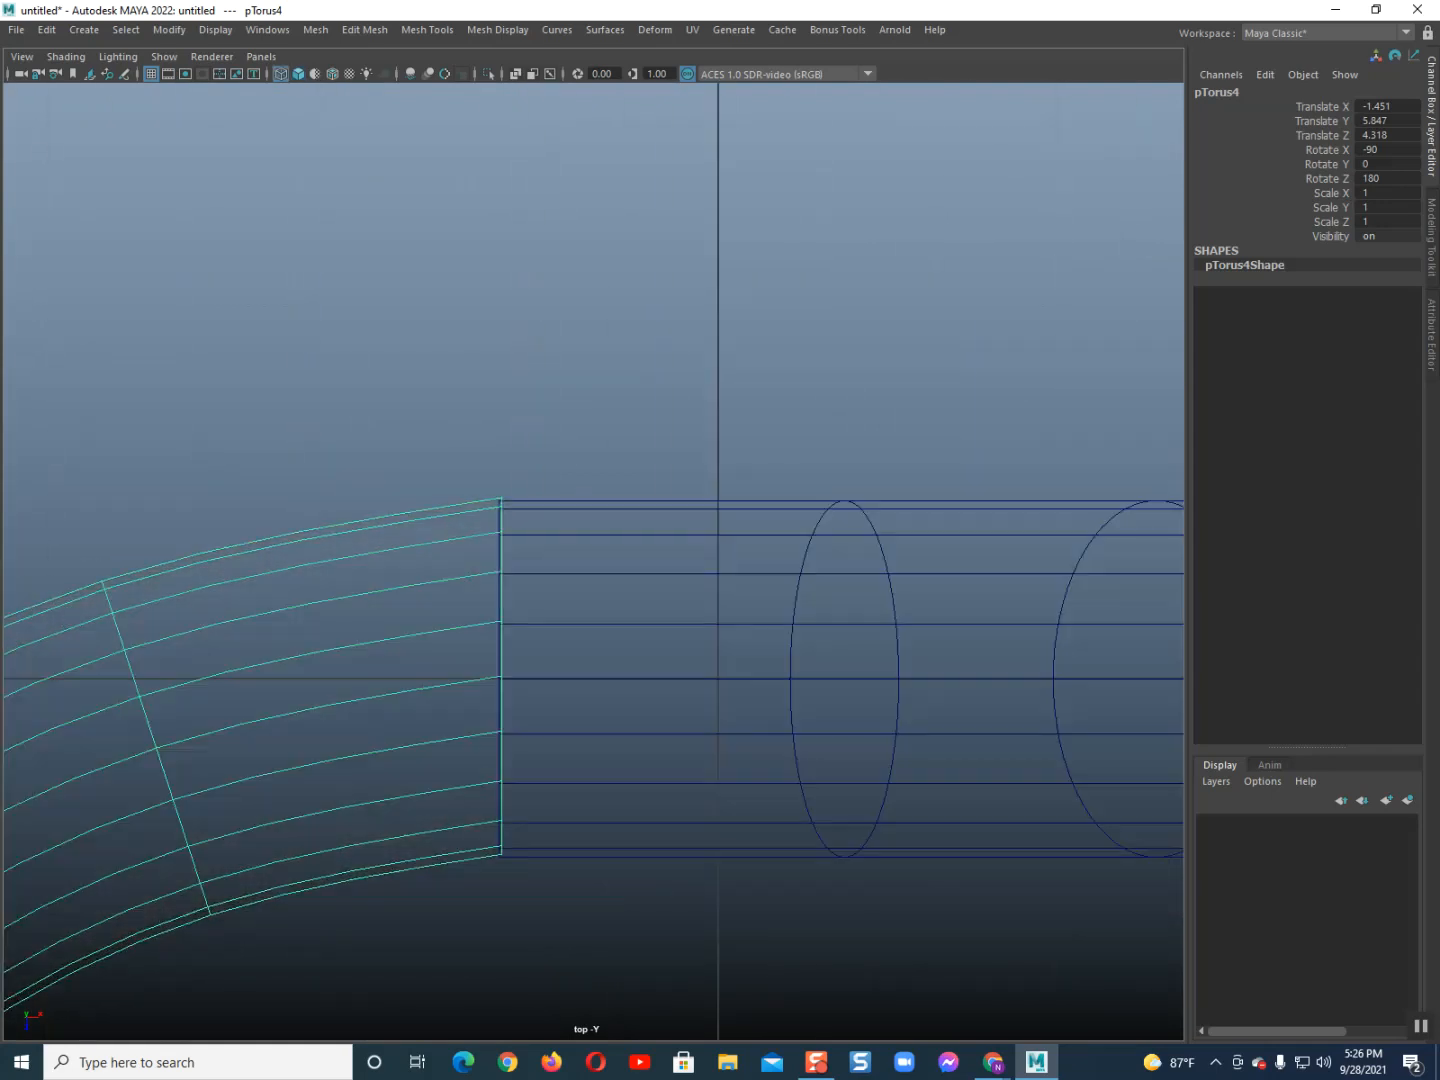
scroll(589, 562, "up", 2)
scroll(593, 561, "up", 2)
middle_click_drag(593, 561, 655, 435, "alt")
key("alt+Down")
key("alt+Down")
key("alt+Down")
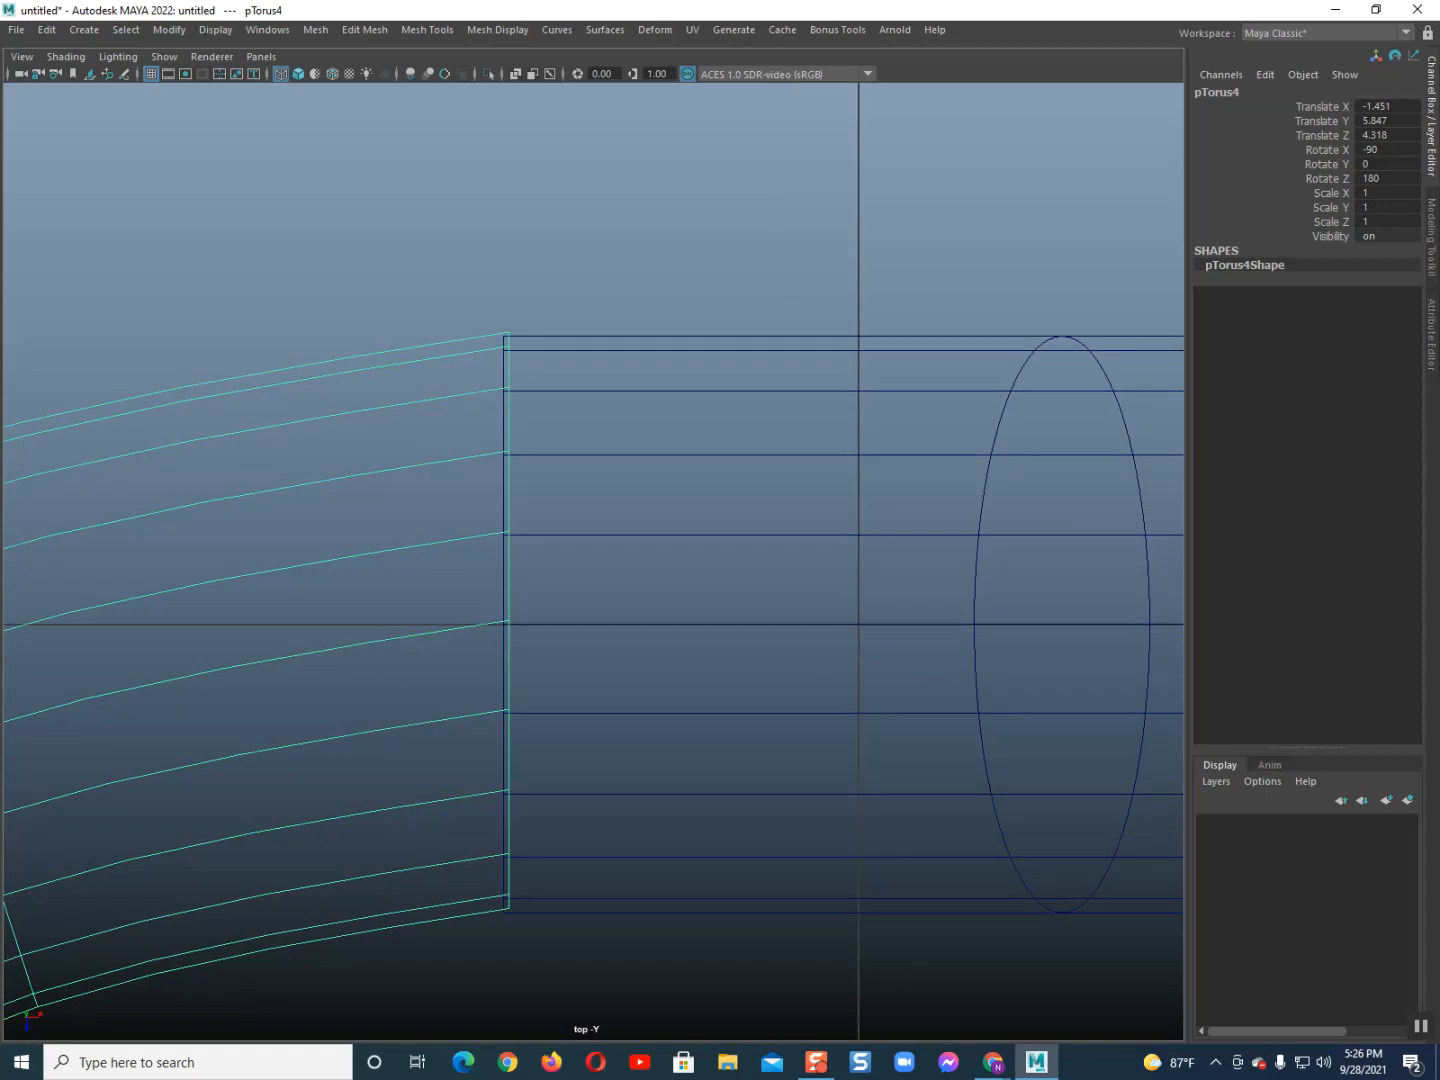
In the front view, lower the copy to a Translate Y of about 4.322 to align it with the vertical pipe's upper end
key("space")
left_click_drag(556, 595, 556, 679)
scroll(594, 560, "up", 3)
left_click_drag(459, 160, 459, 248)
scroll(594, 561, "up", 4)
key("f")
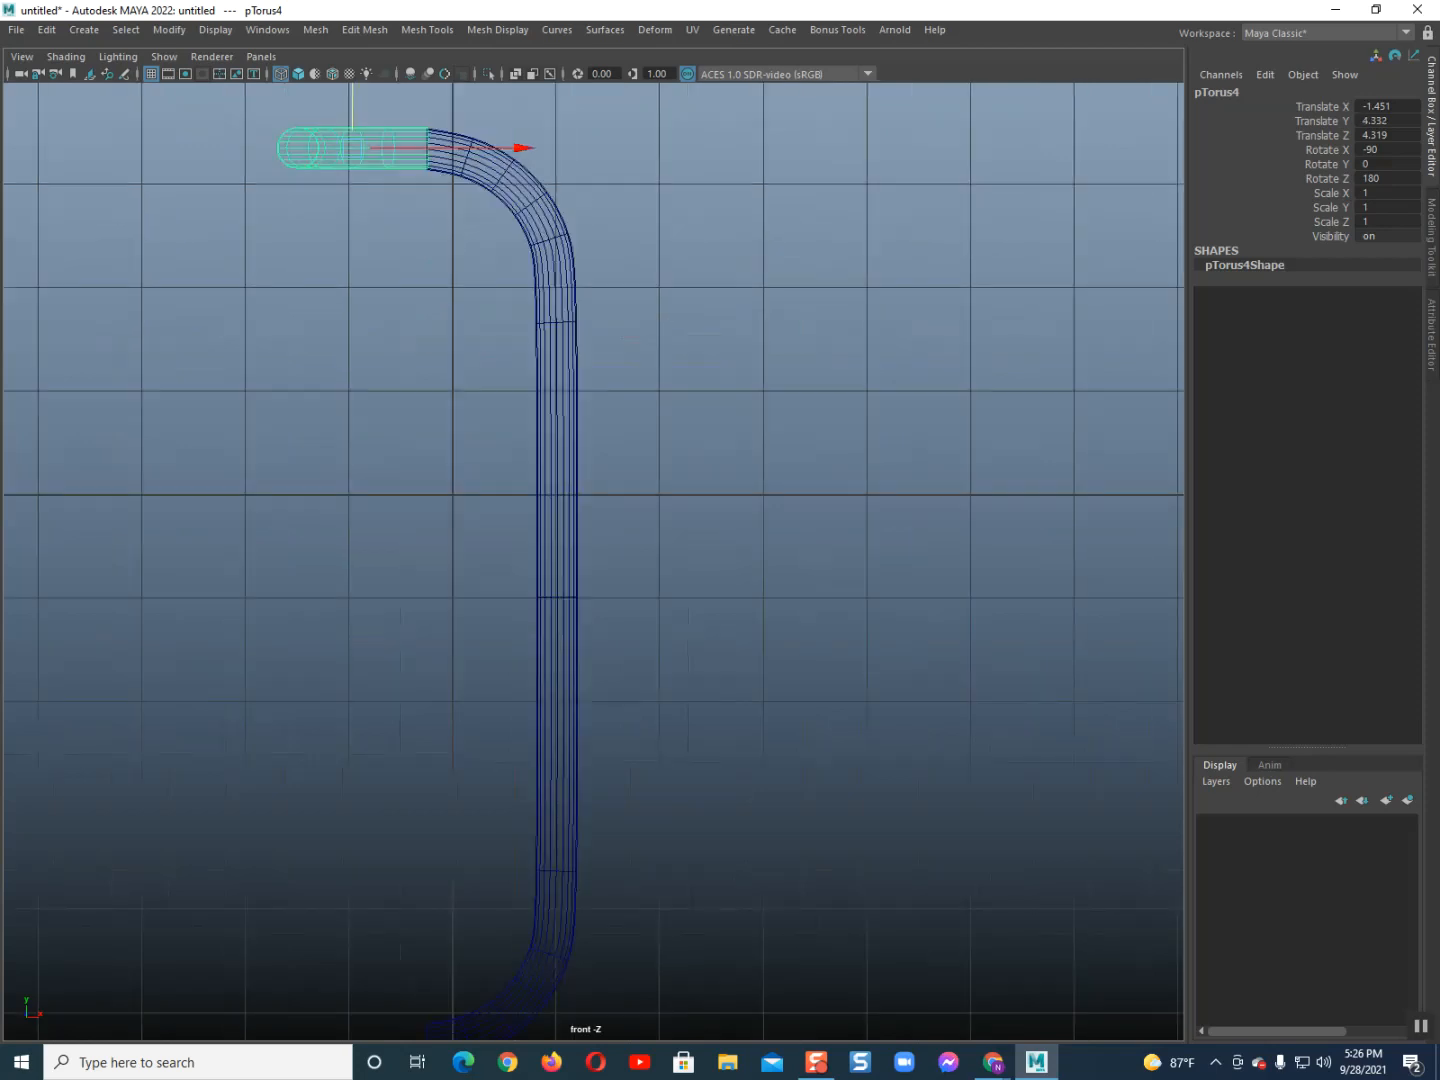
middle_click_drag(700, 560, 425, 529, "alt")
left_click_drag(287, 362, 287, 370)
Restore shaded display in the perspective view and combine the two joined pipes into one mesh
key("space")
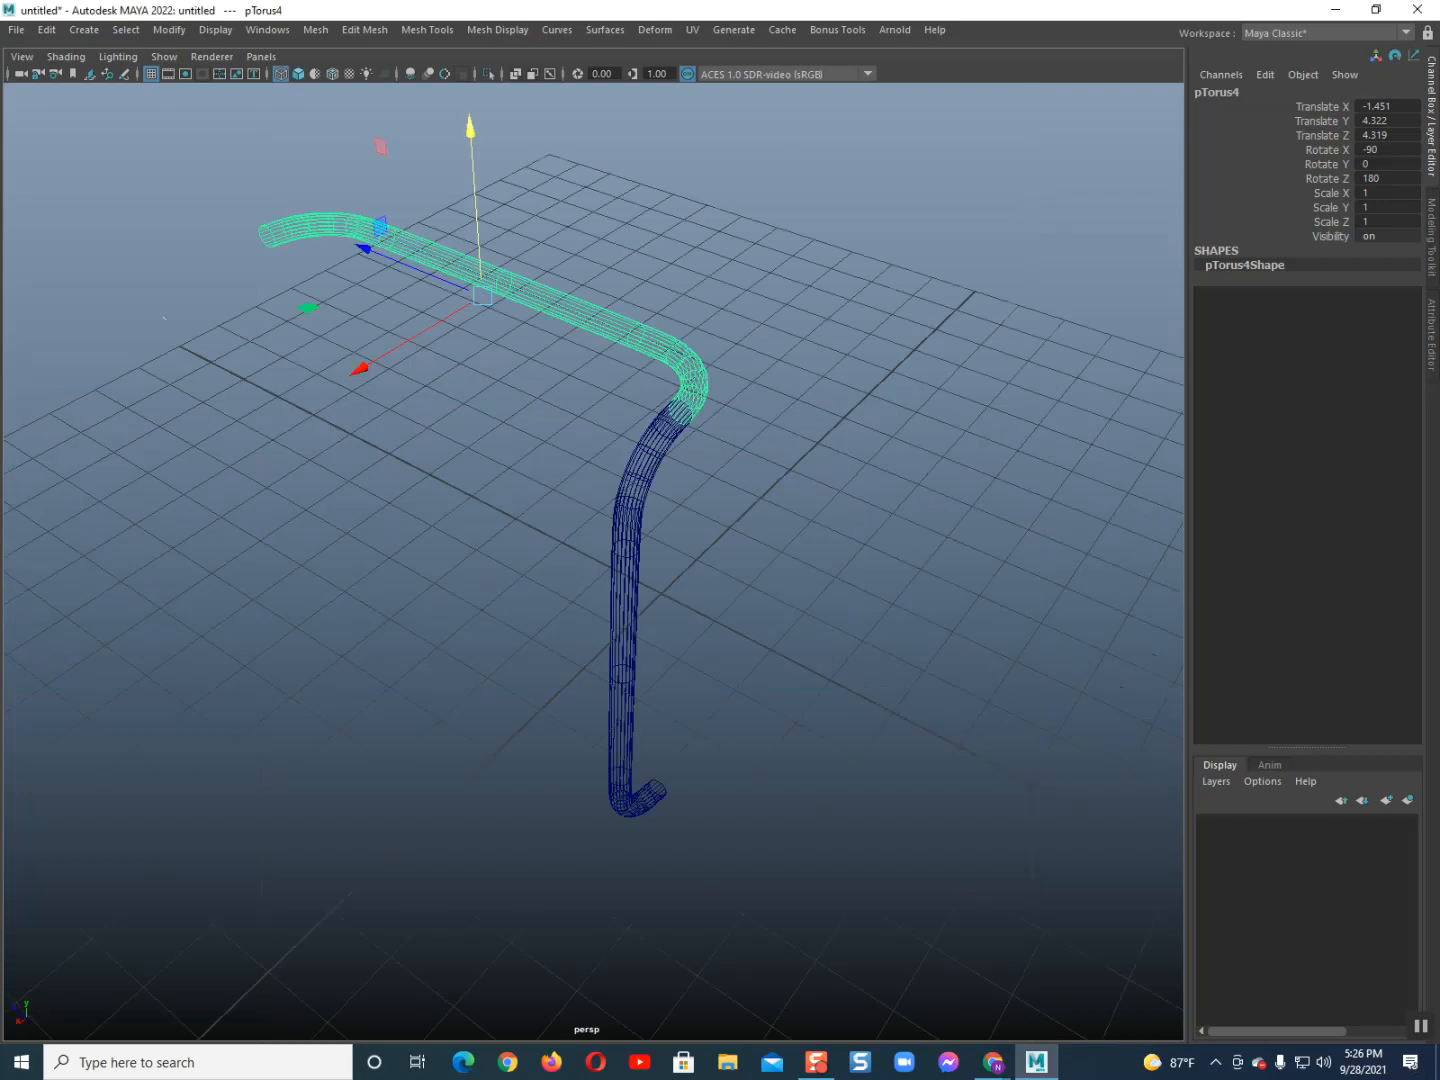
key("5")
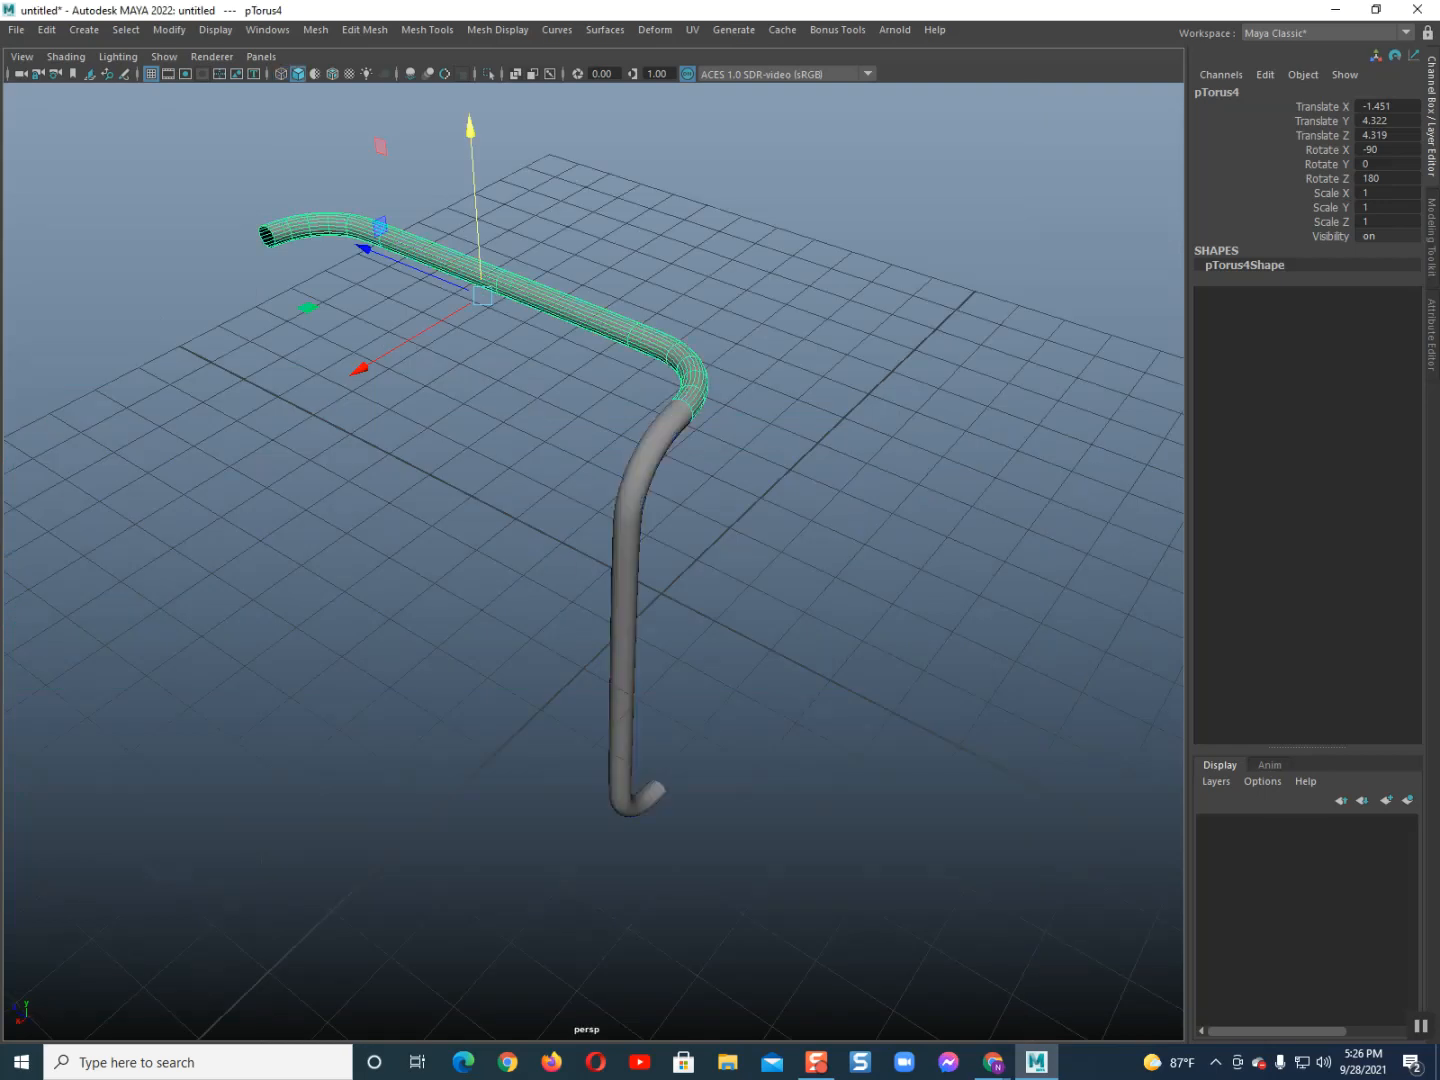
scroll(593, 560, "down", 3)
left_click_drag(499, 500, 620, 463, "alt")
left_click_drag(576, 374, 632, 462)
left_click(315, 30)
left_click(340, 93)
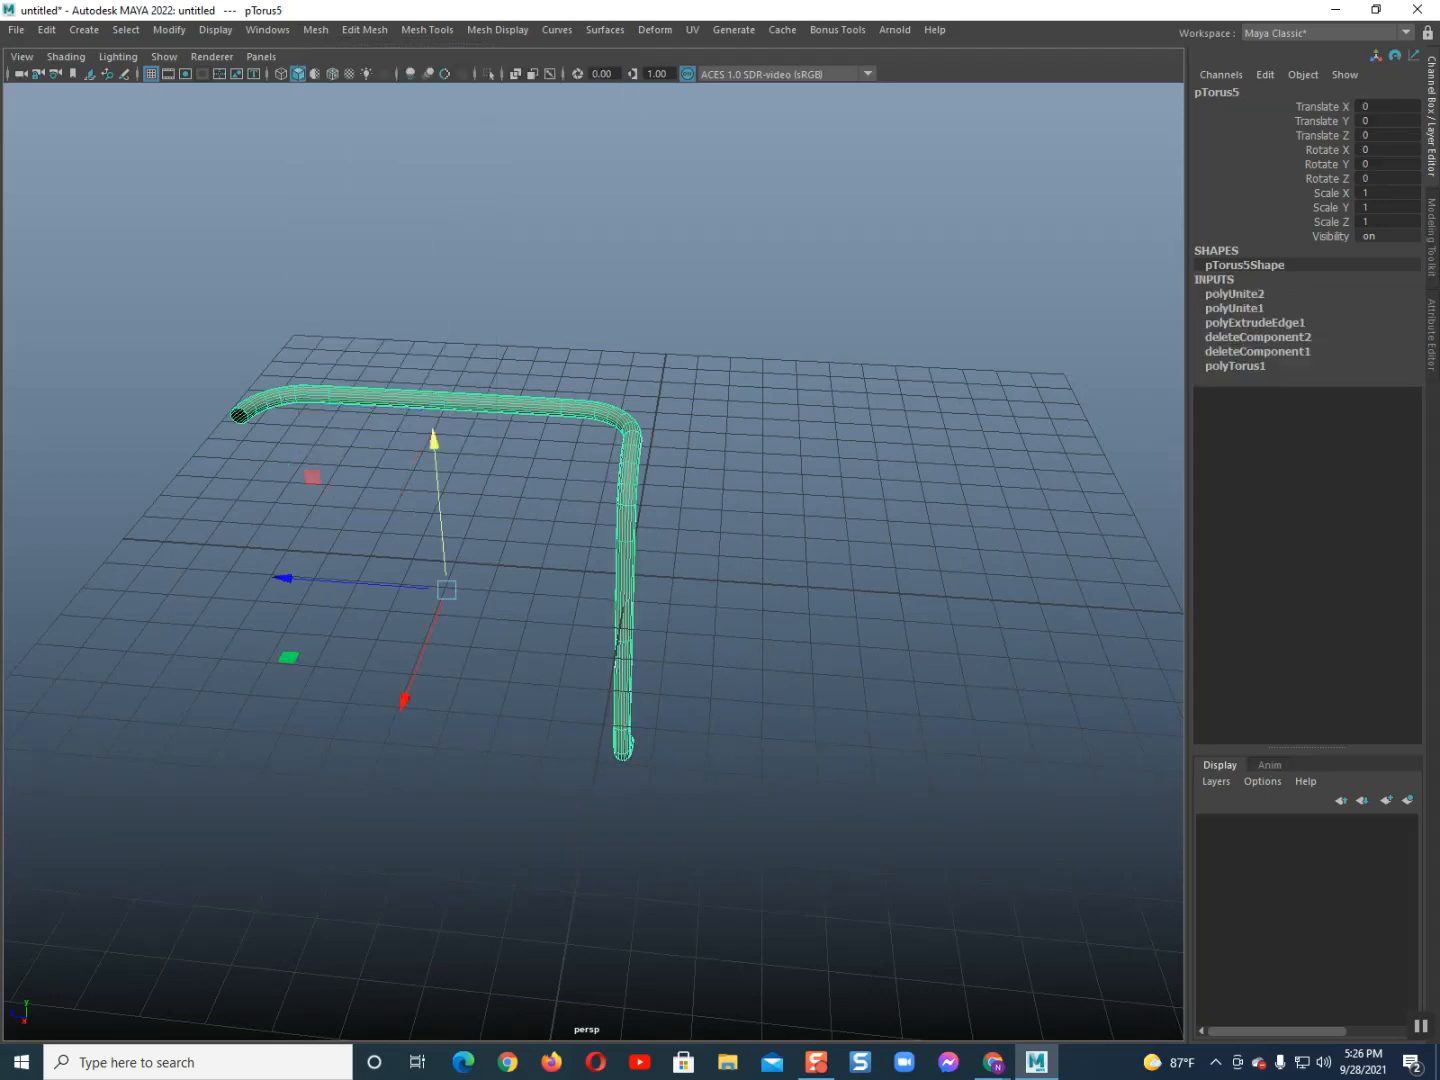
Try a Rotate X of 45 on the combined wire and undo it
left_click(1386, 148)
type("45")
key("Return")
left_click_drag(590, 561, 620, 495, "alt")
scroll(593, 560, "down", 4)
scroll(593, 560, "up", 4)
scroll(593, 560, "down", 2)
mouse_move(593, 560)
left_mouse_down("alt")
mouse_move(560, 499)
mouse_move(607, 574)
left_mouse_up("alt")
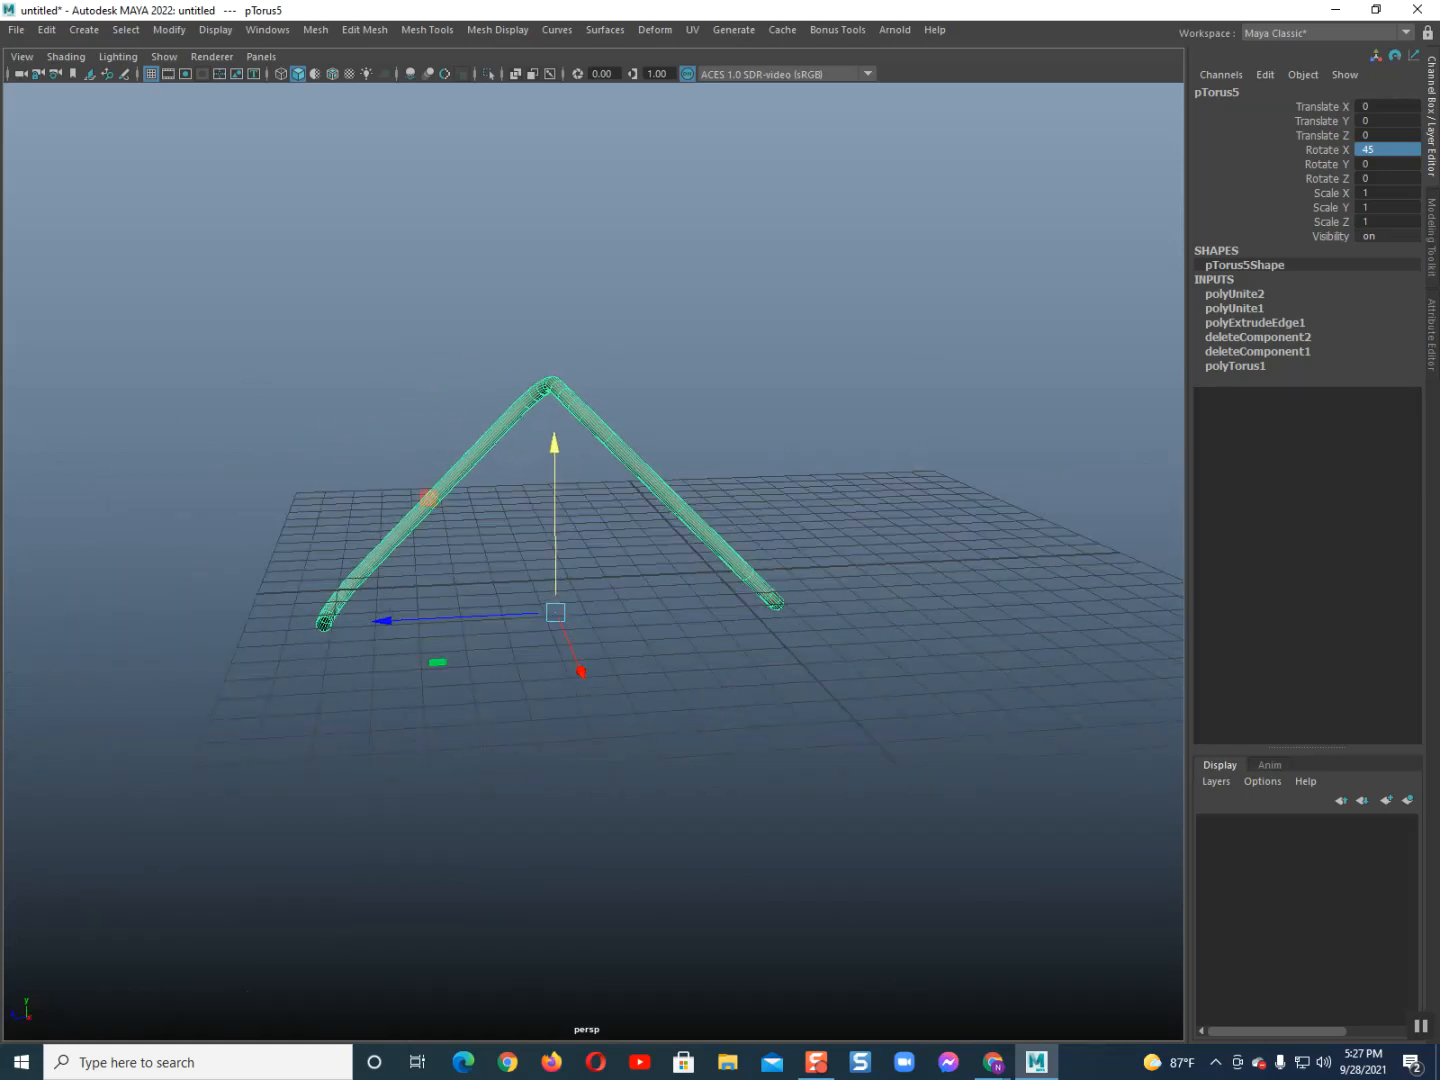
key("ctrl+z")
Rotate the combined wire around X and set its Rotate X to exactly -45
key("e")
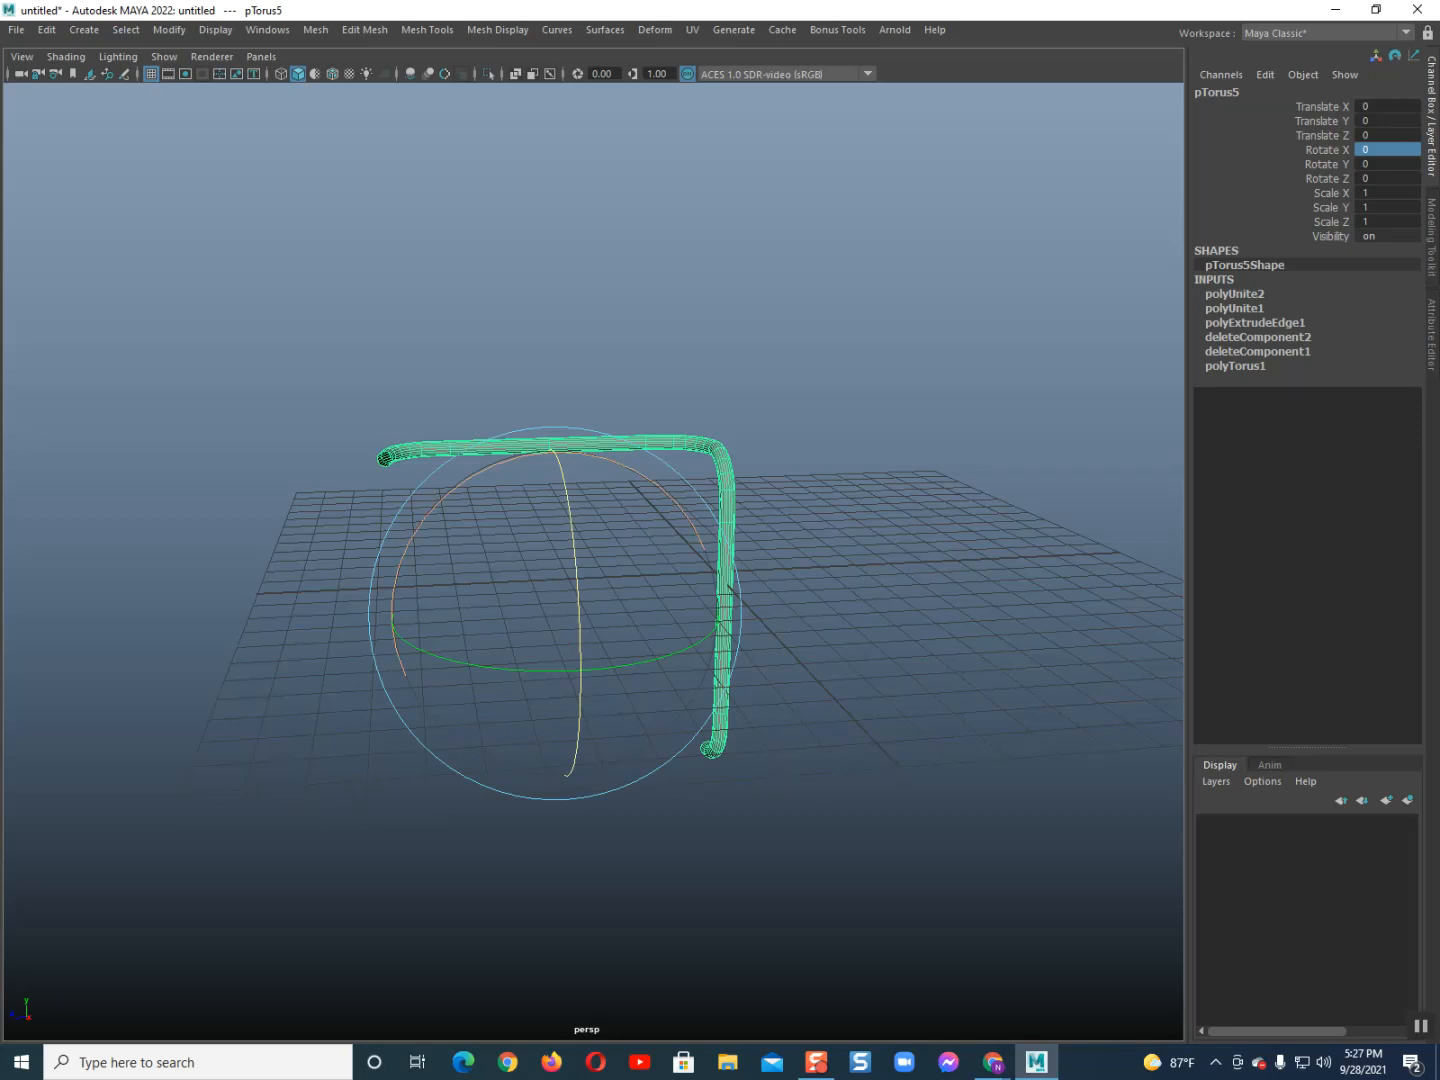
left_click_drag(533, 455, 596, 457)
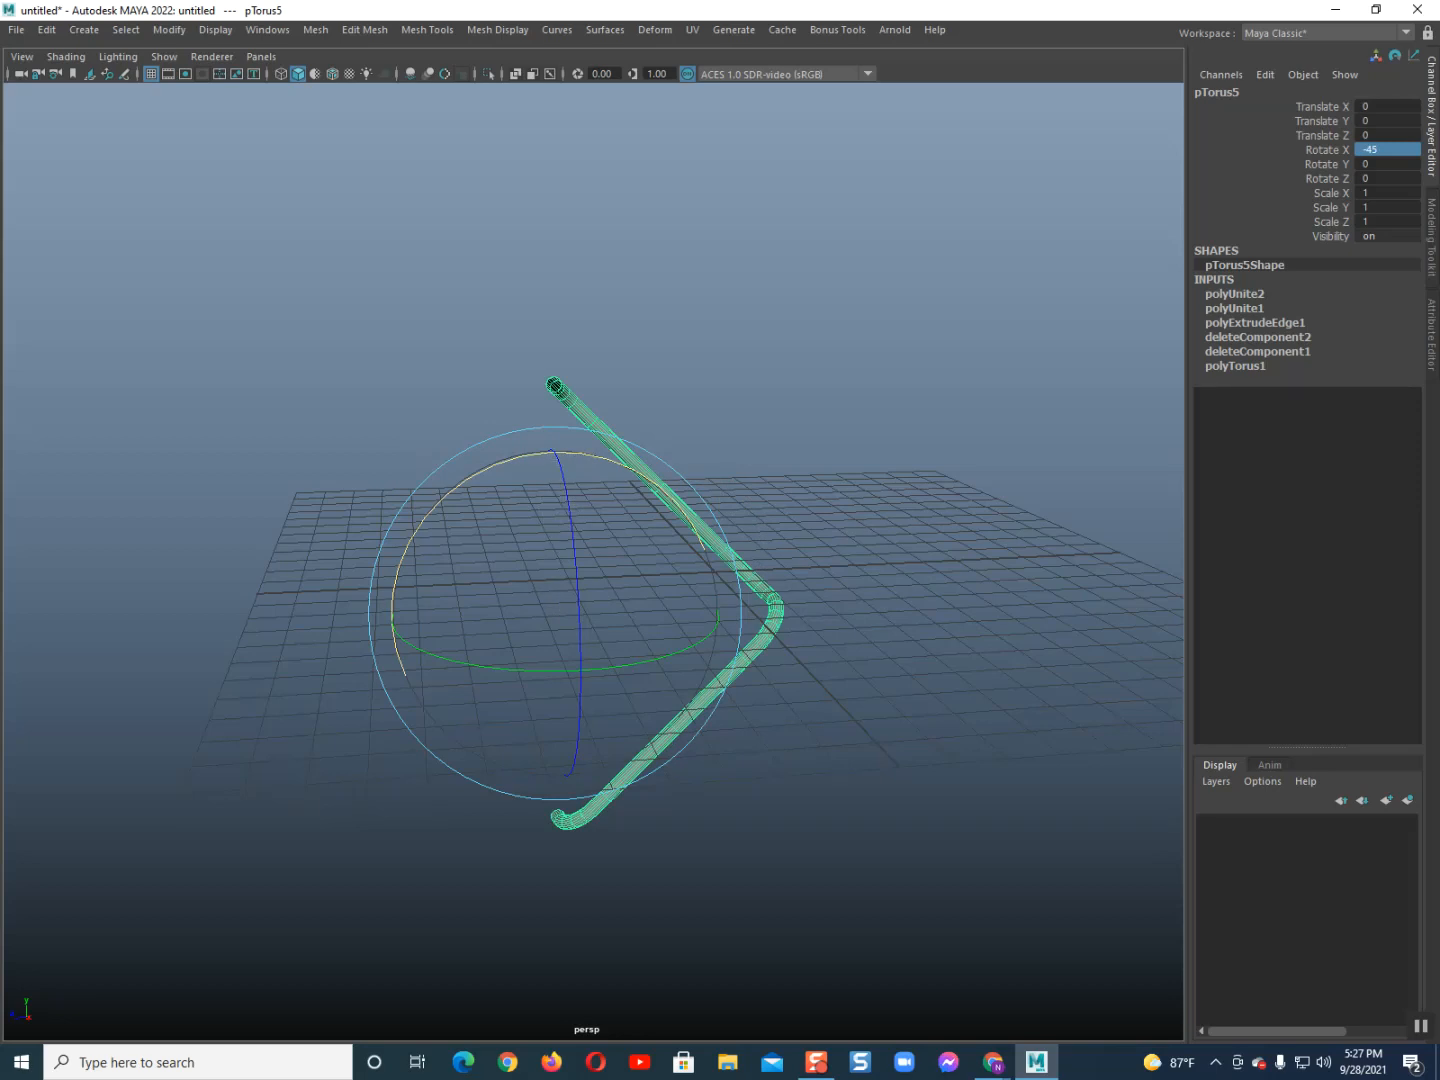
key("alt+d")
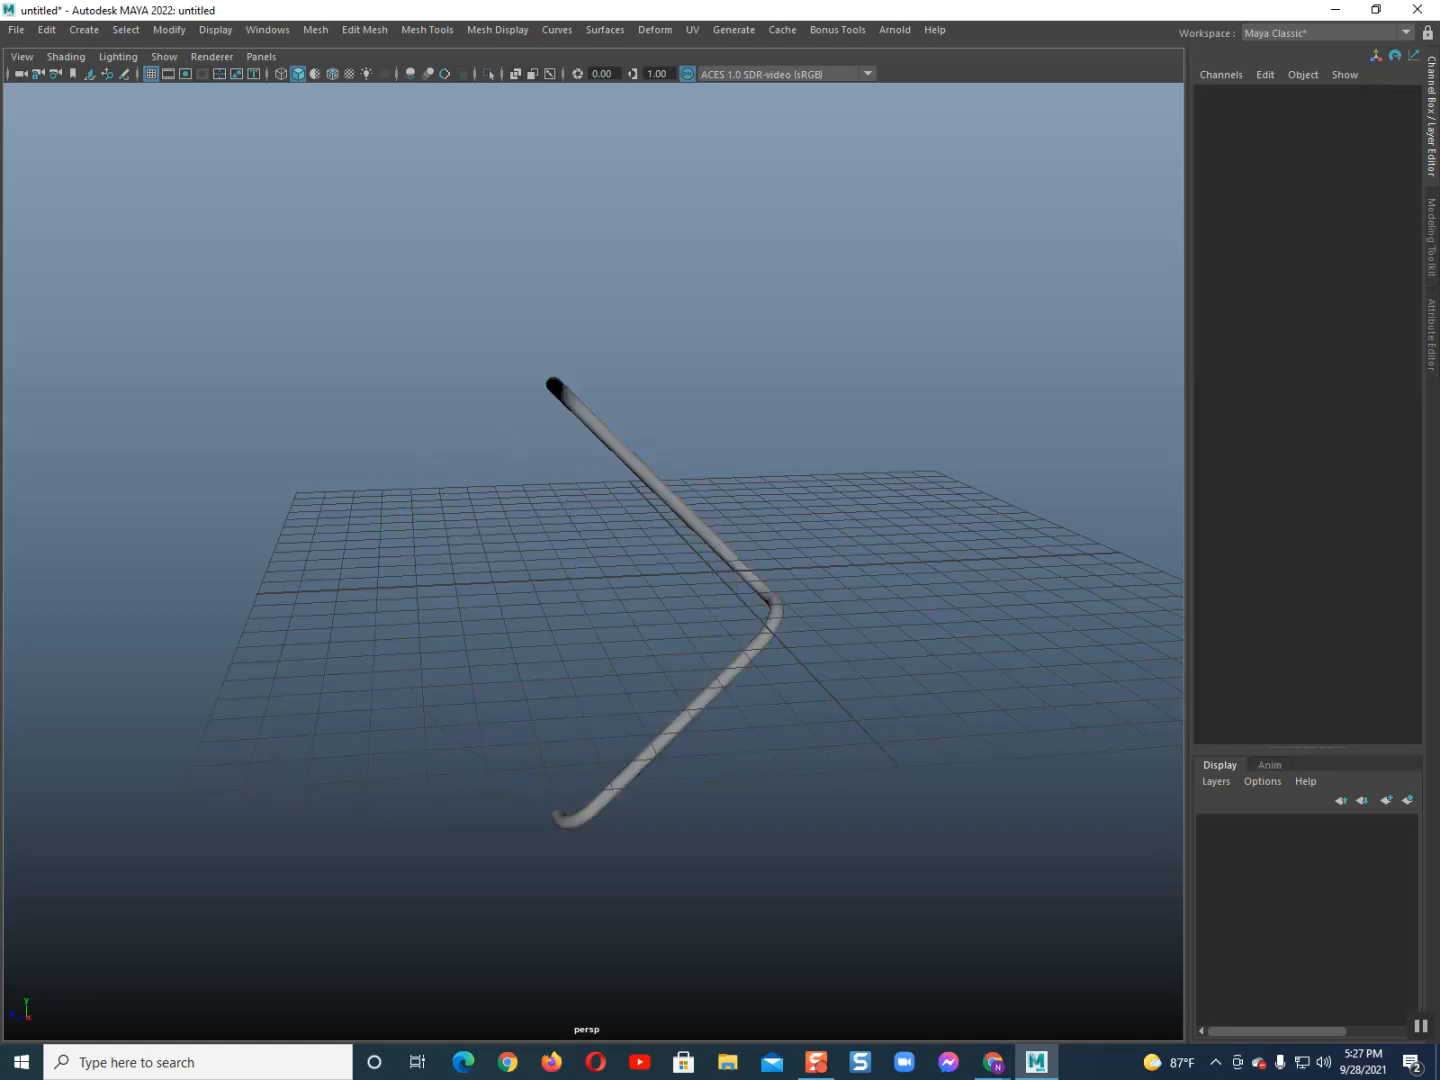
key("ctrl+z")
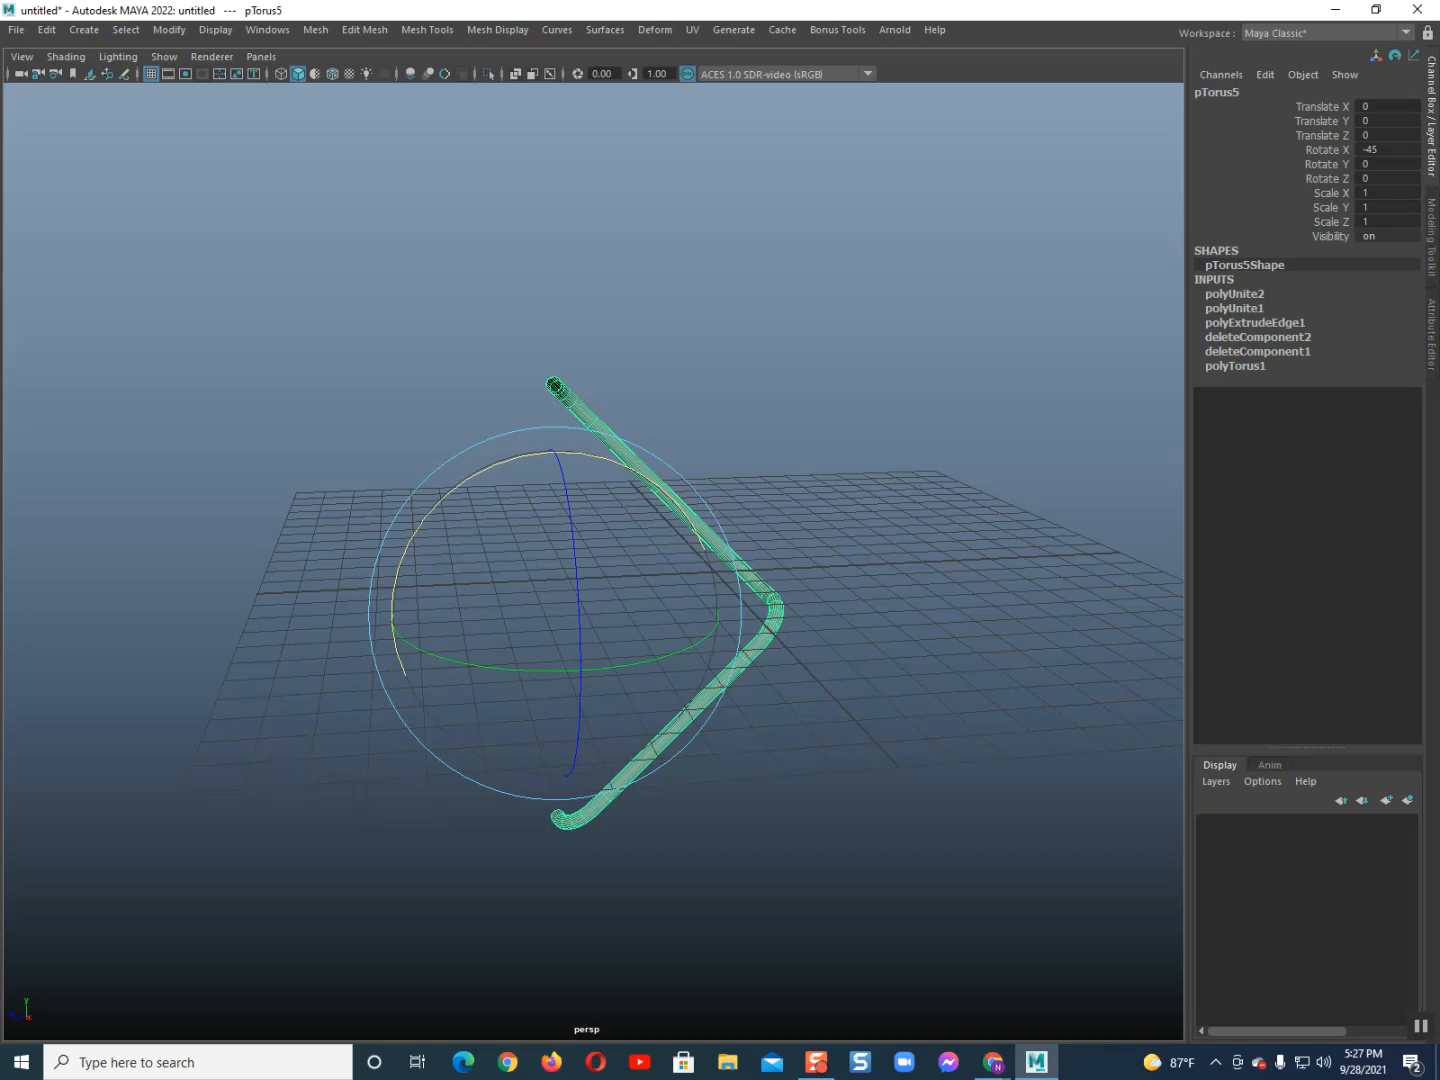
left_click_drag(592, 560, 544, 526, "alt")
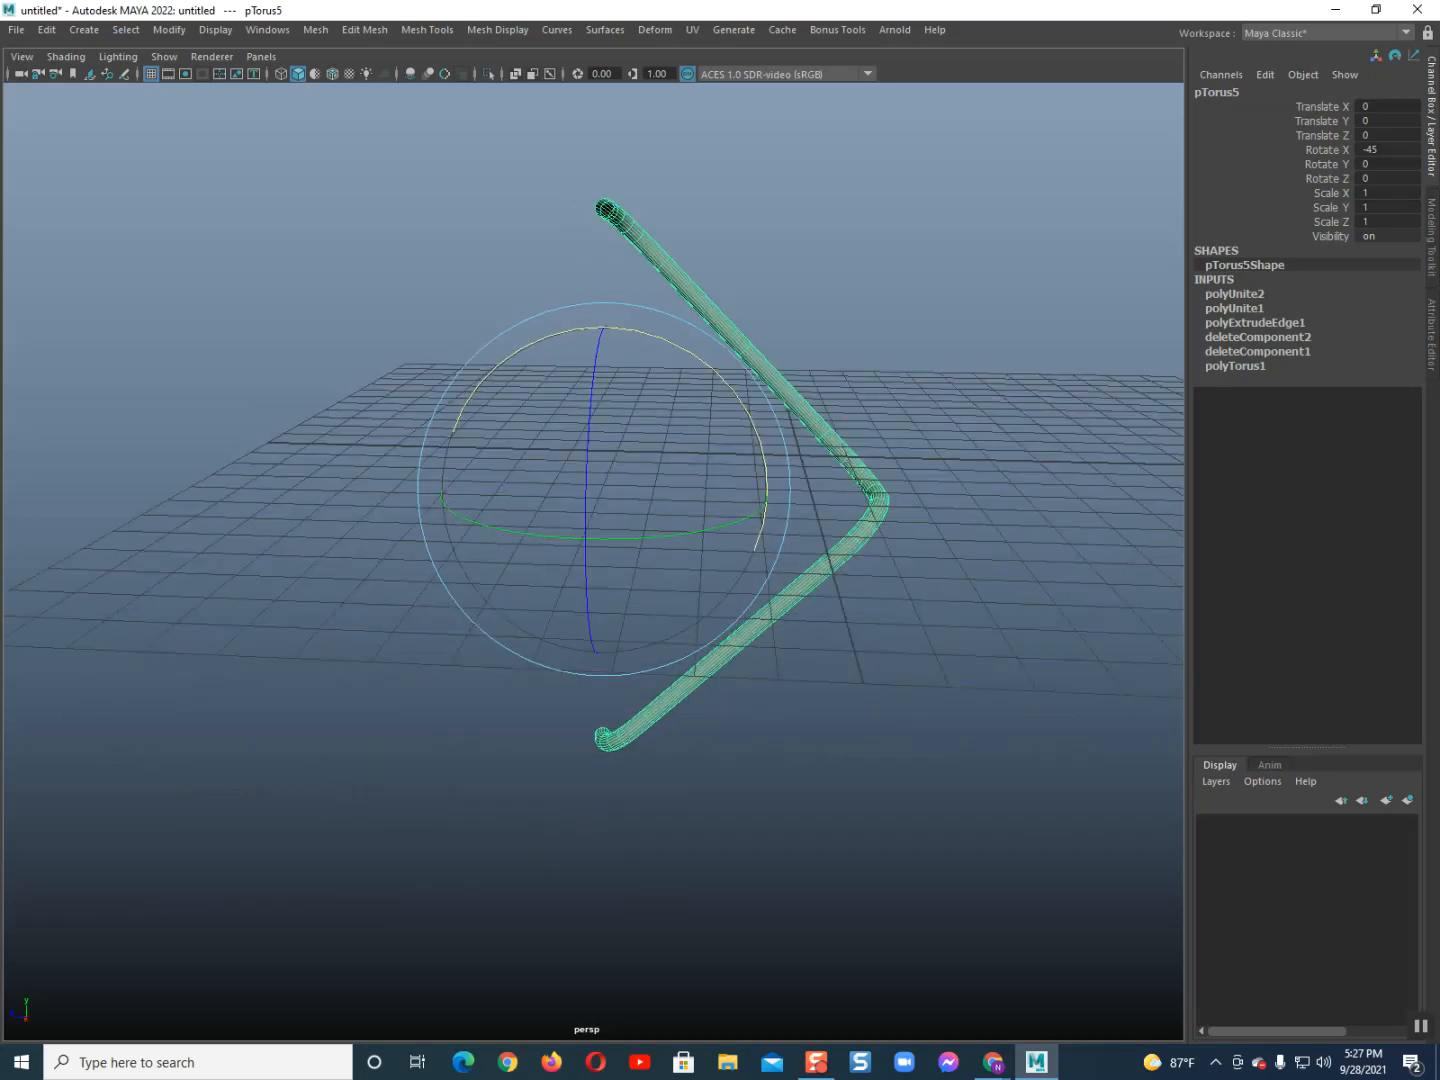
left_click(1386, 149)
type("-45")
key("Return")
Duplicate the angled wire and rotate the copy around the vertical axis to a Rotate Y of -195
left_click_drag(700, 530, 606, 561, "alt")
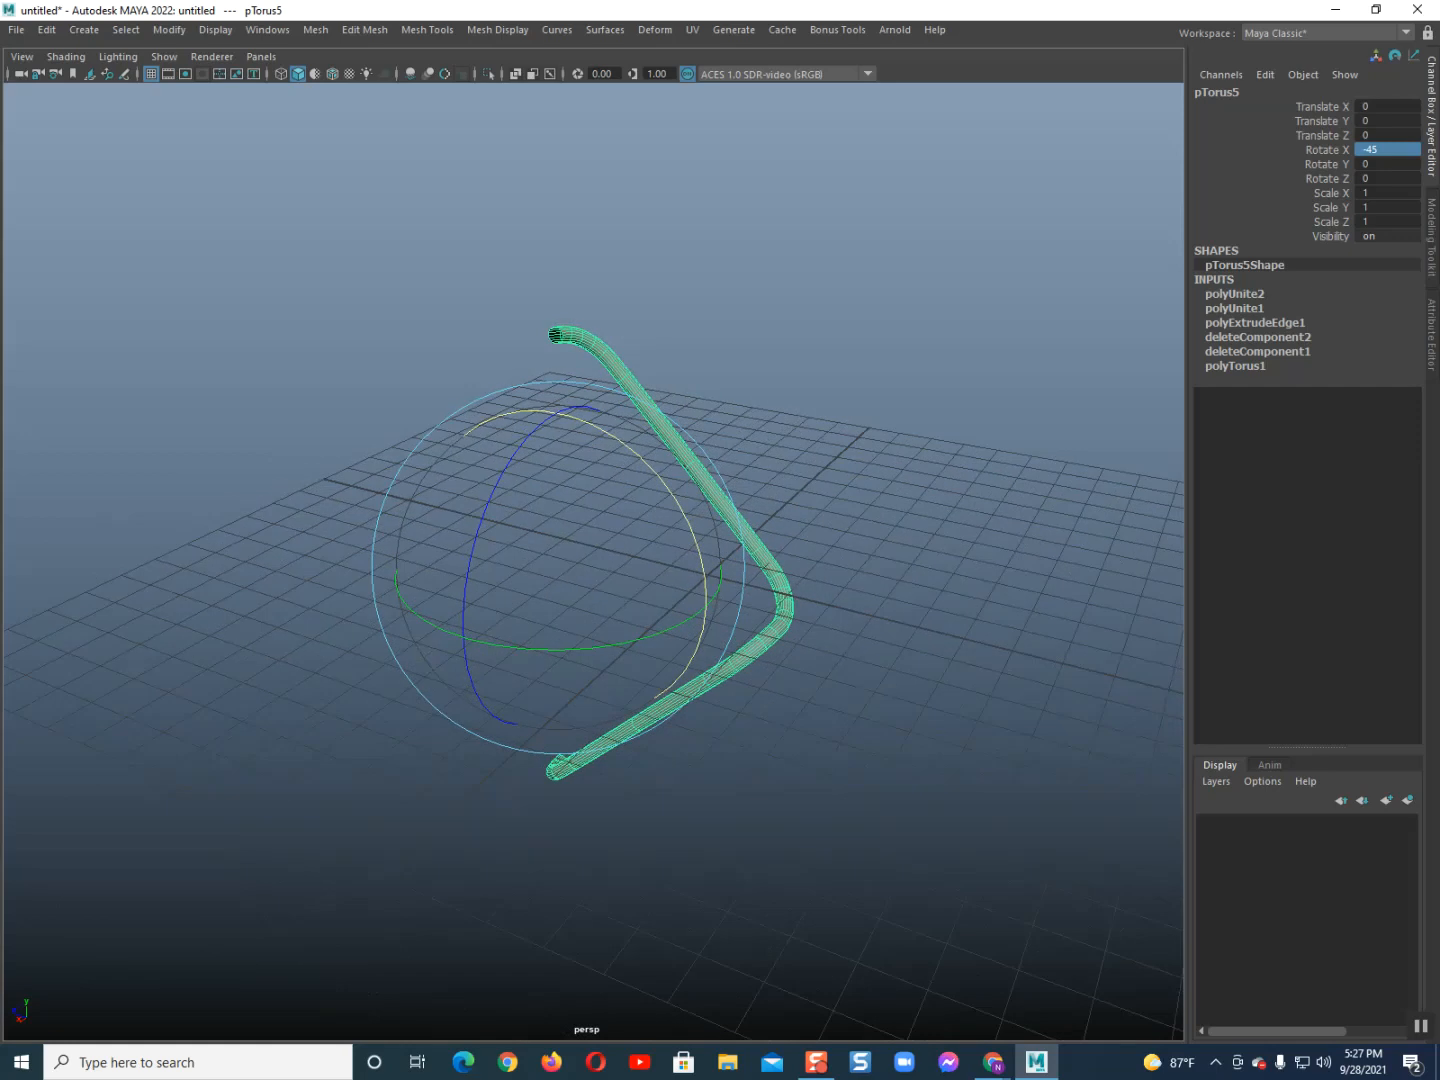
key("ctrl+d")
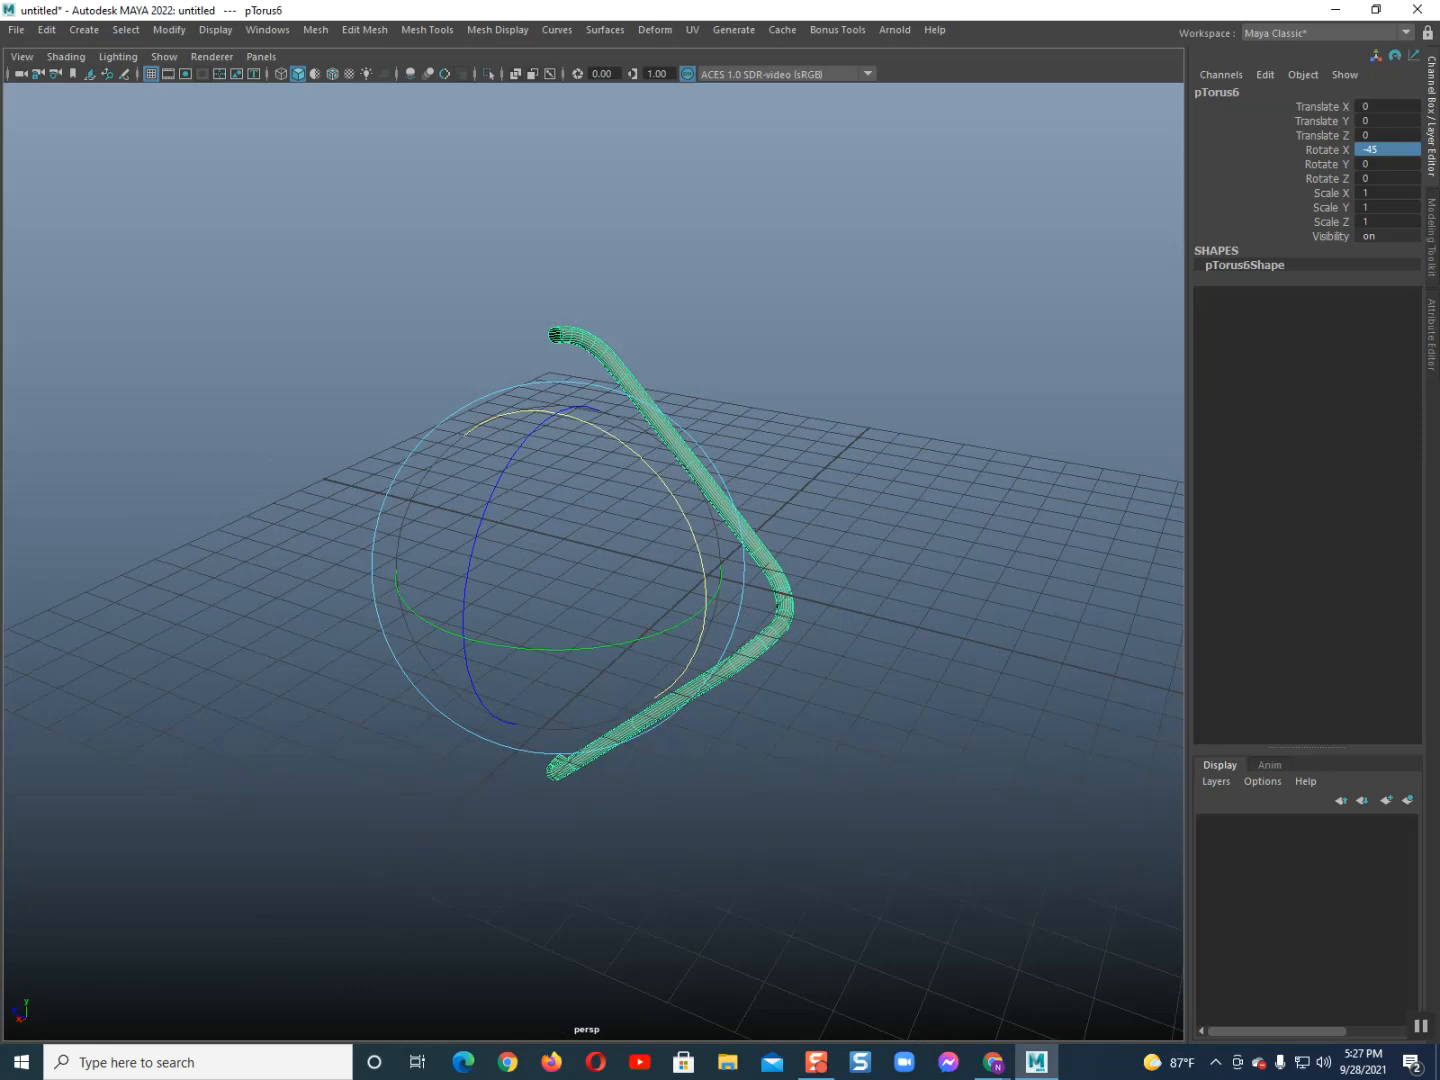
left_click_drag(620, 610, 429, 610)
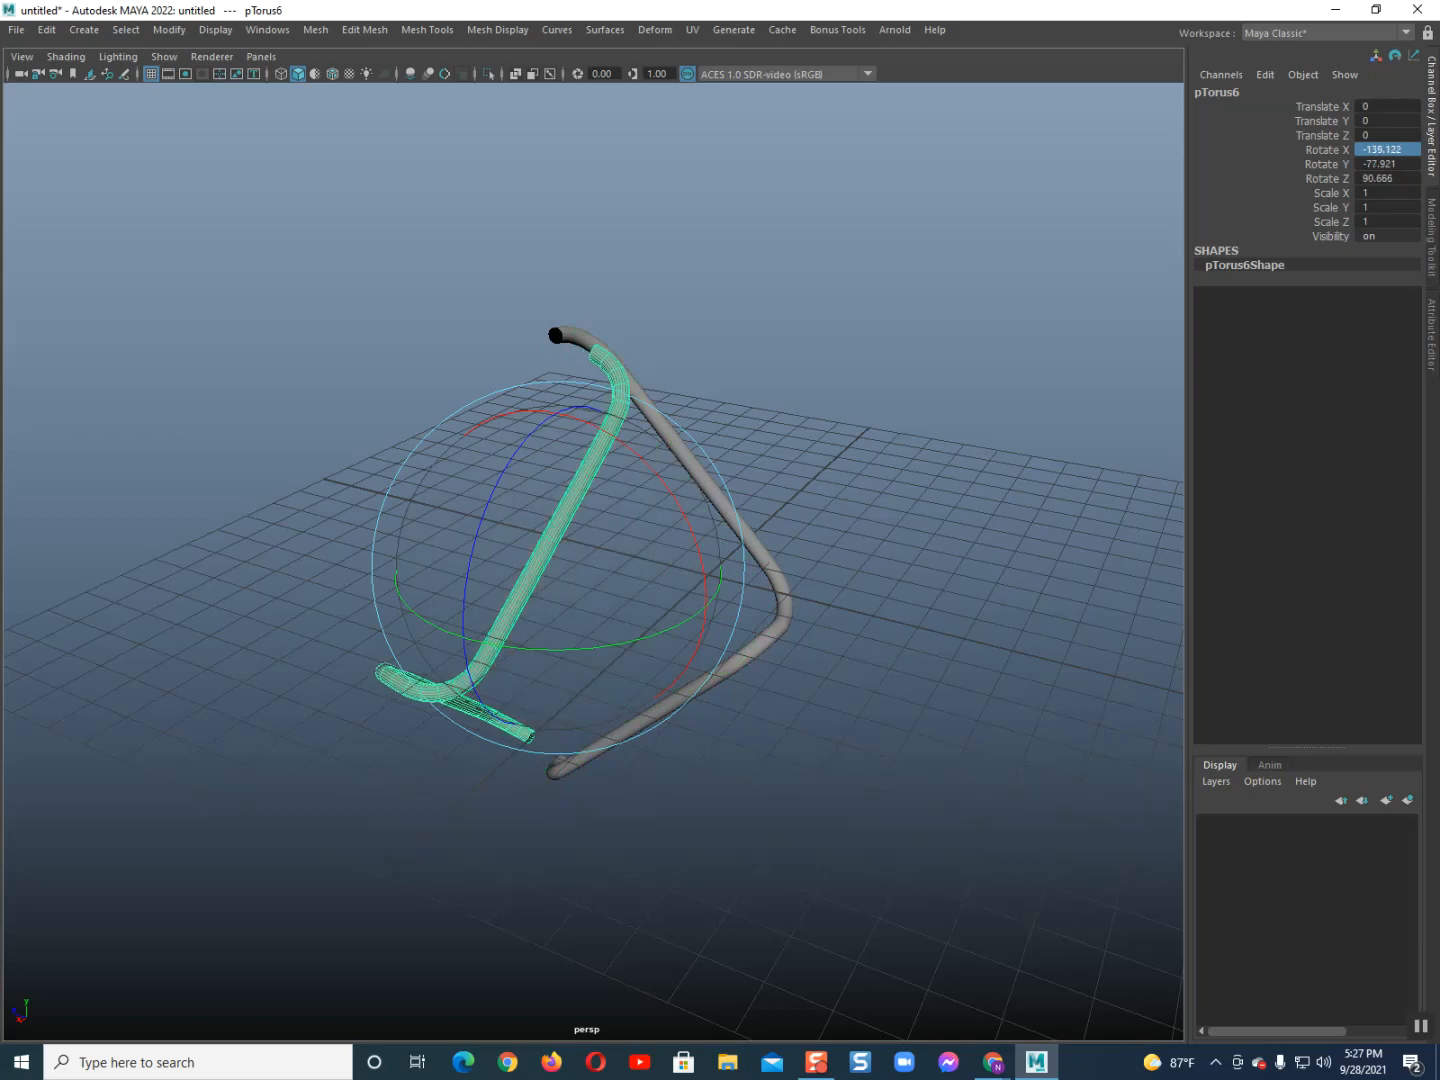
key("ctrl+z")
left_click_drag(582, 648, 720, 550)
Examine how the copy's lower end meets the original wire, in the perspective view and close up in the front view
left_click(840, 550)
scroll(593, 562, "up", 5)
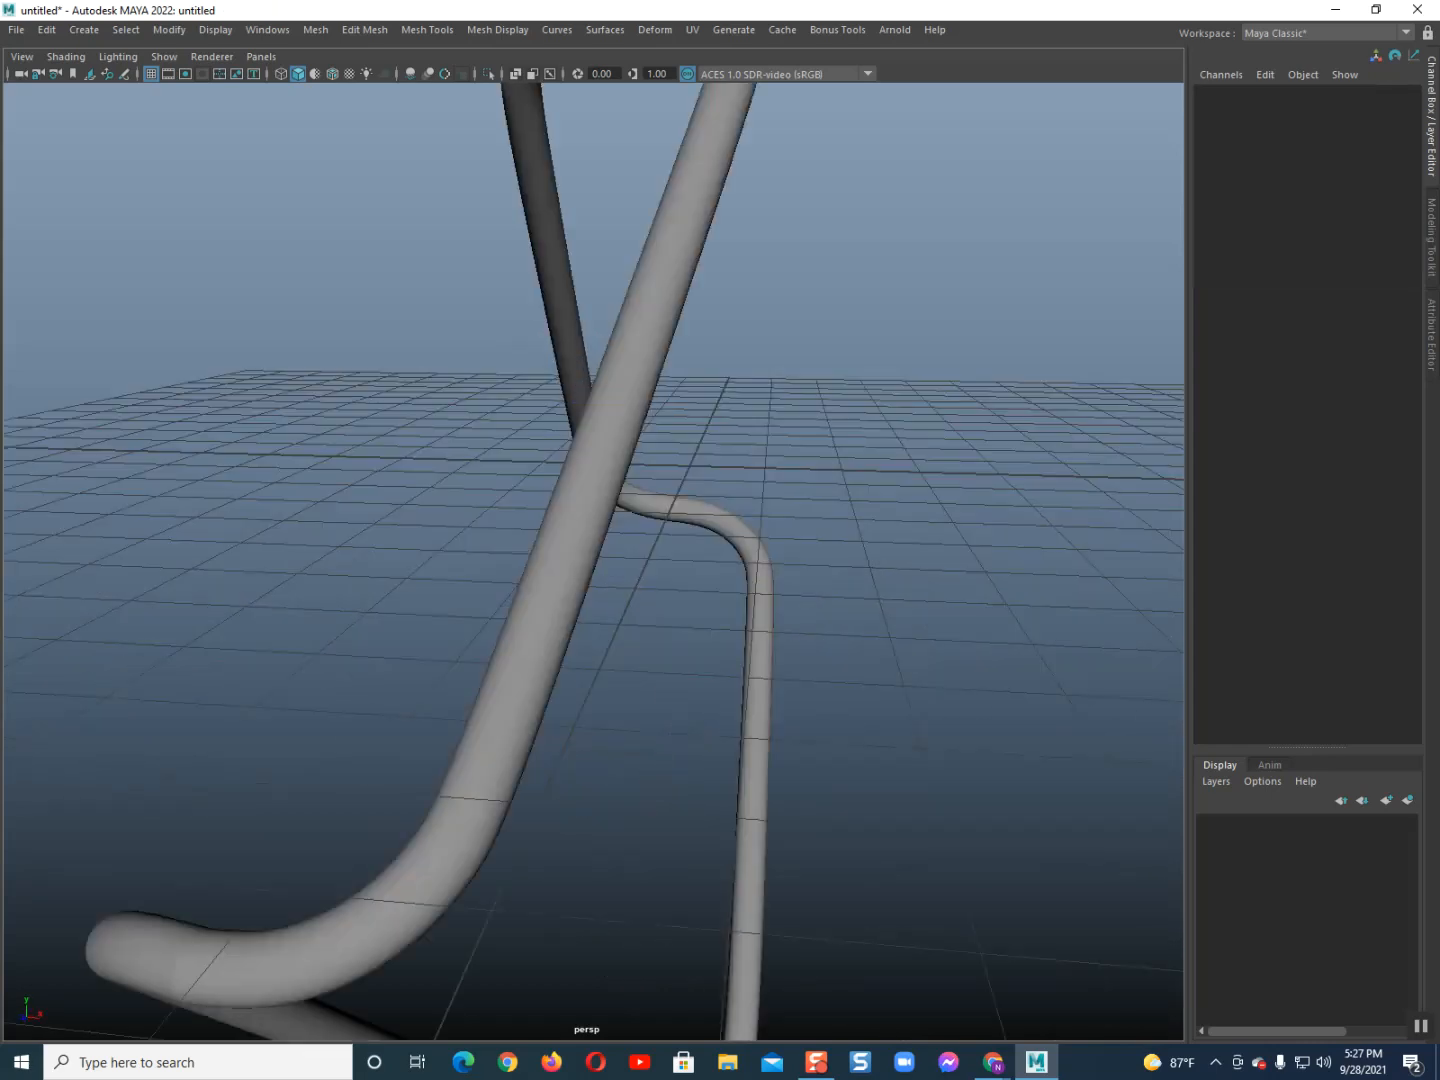
scroll(593, 561, "down", 5)
left_click_drag(593, 562, 651, 561, "alt")
middle_click_drag(650, 561, 636, 420, "alt")
left_click(560, 560)
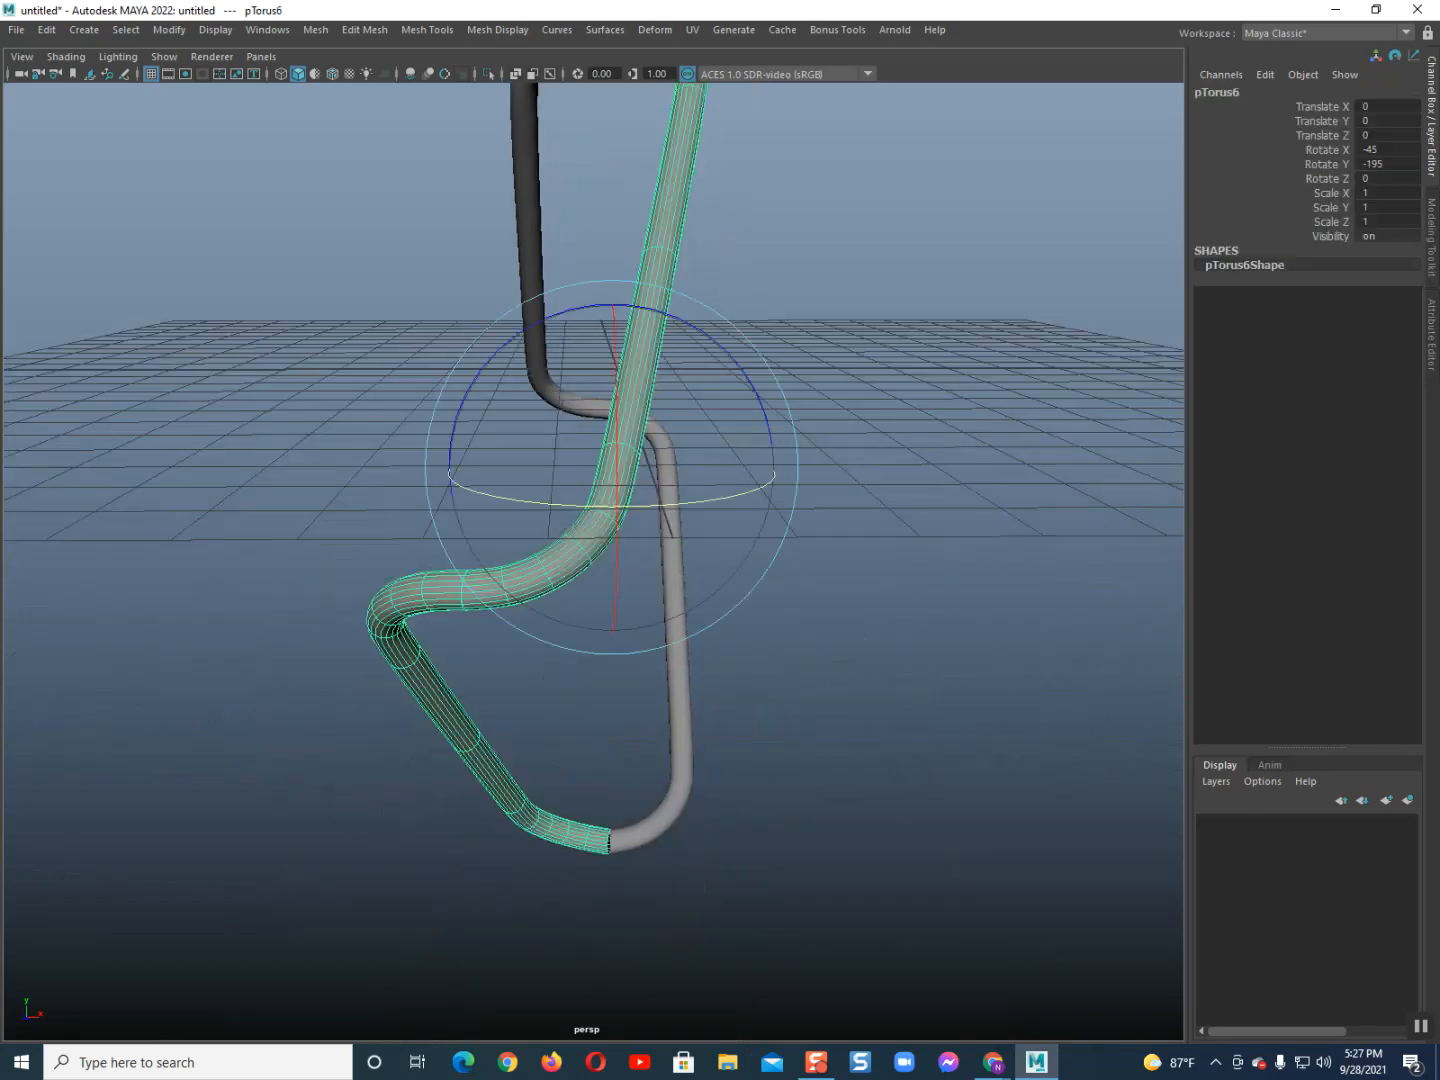
scroll(593, 562, "up", 3)
middle_click_drag(566, 734, 566, 675, "alt")
key("space")
left_click_drag(566, 675, 566, 724)
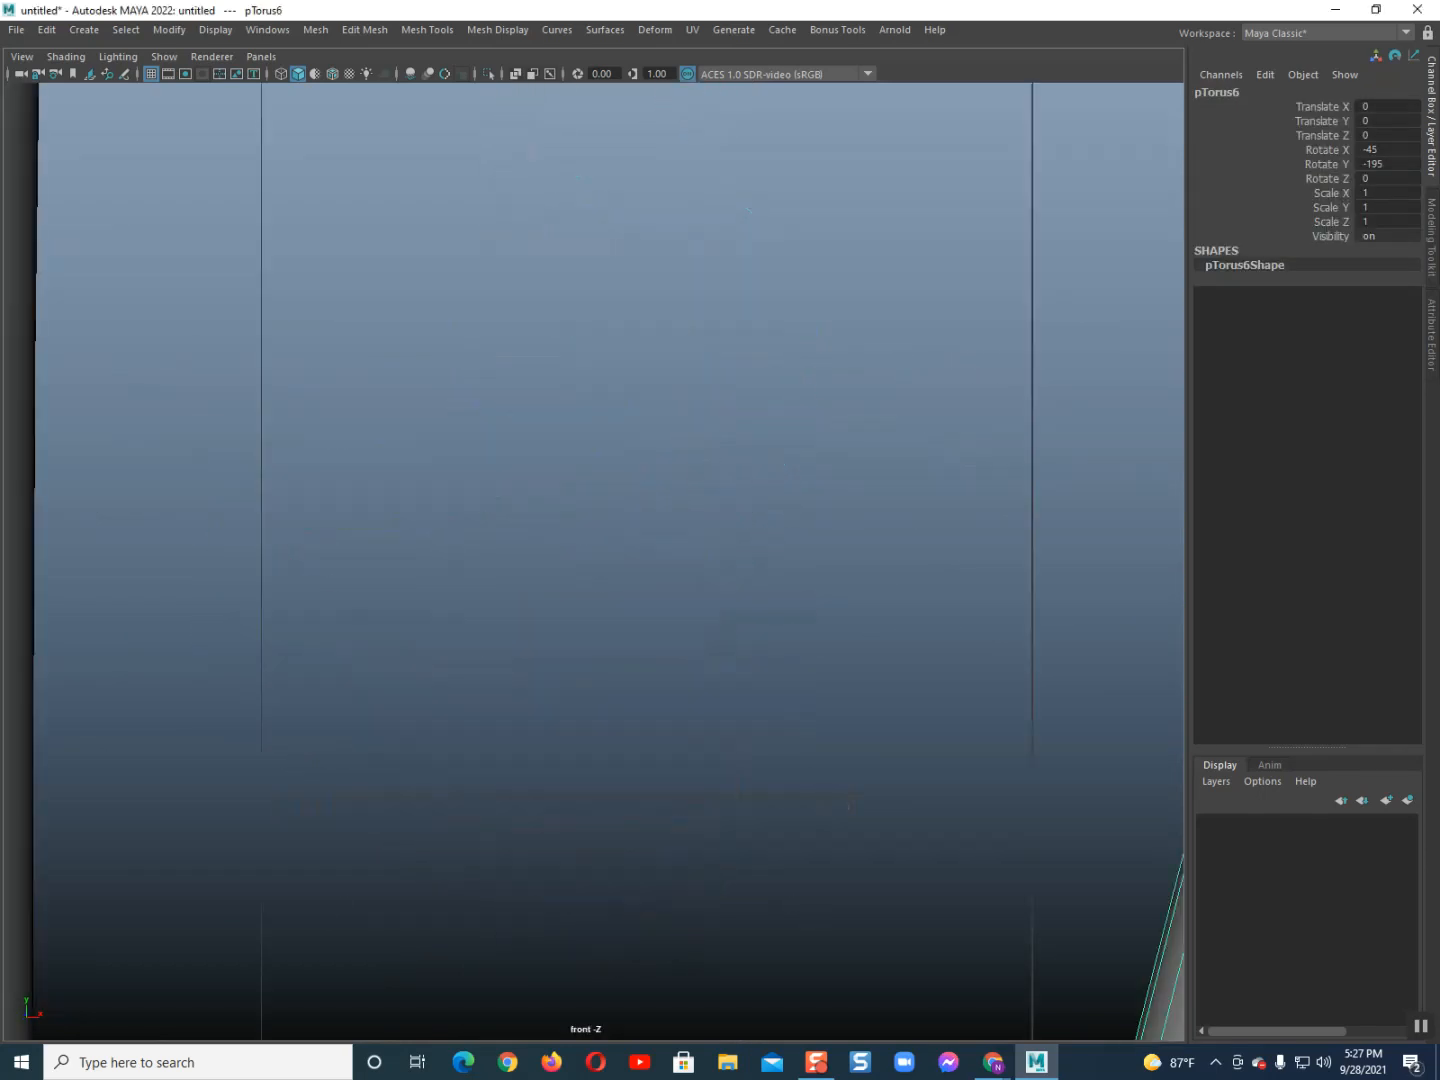
scroll(593, 561, "down", 10)
middle_click_drag(593, 900, 592, 109, "alt")
scroll(593, 562, "up", 3)
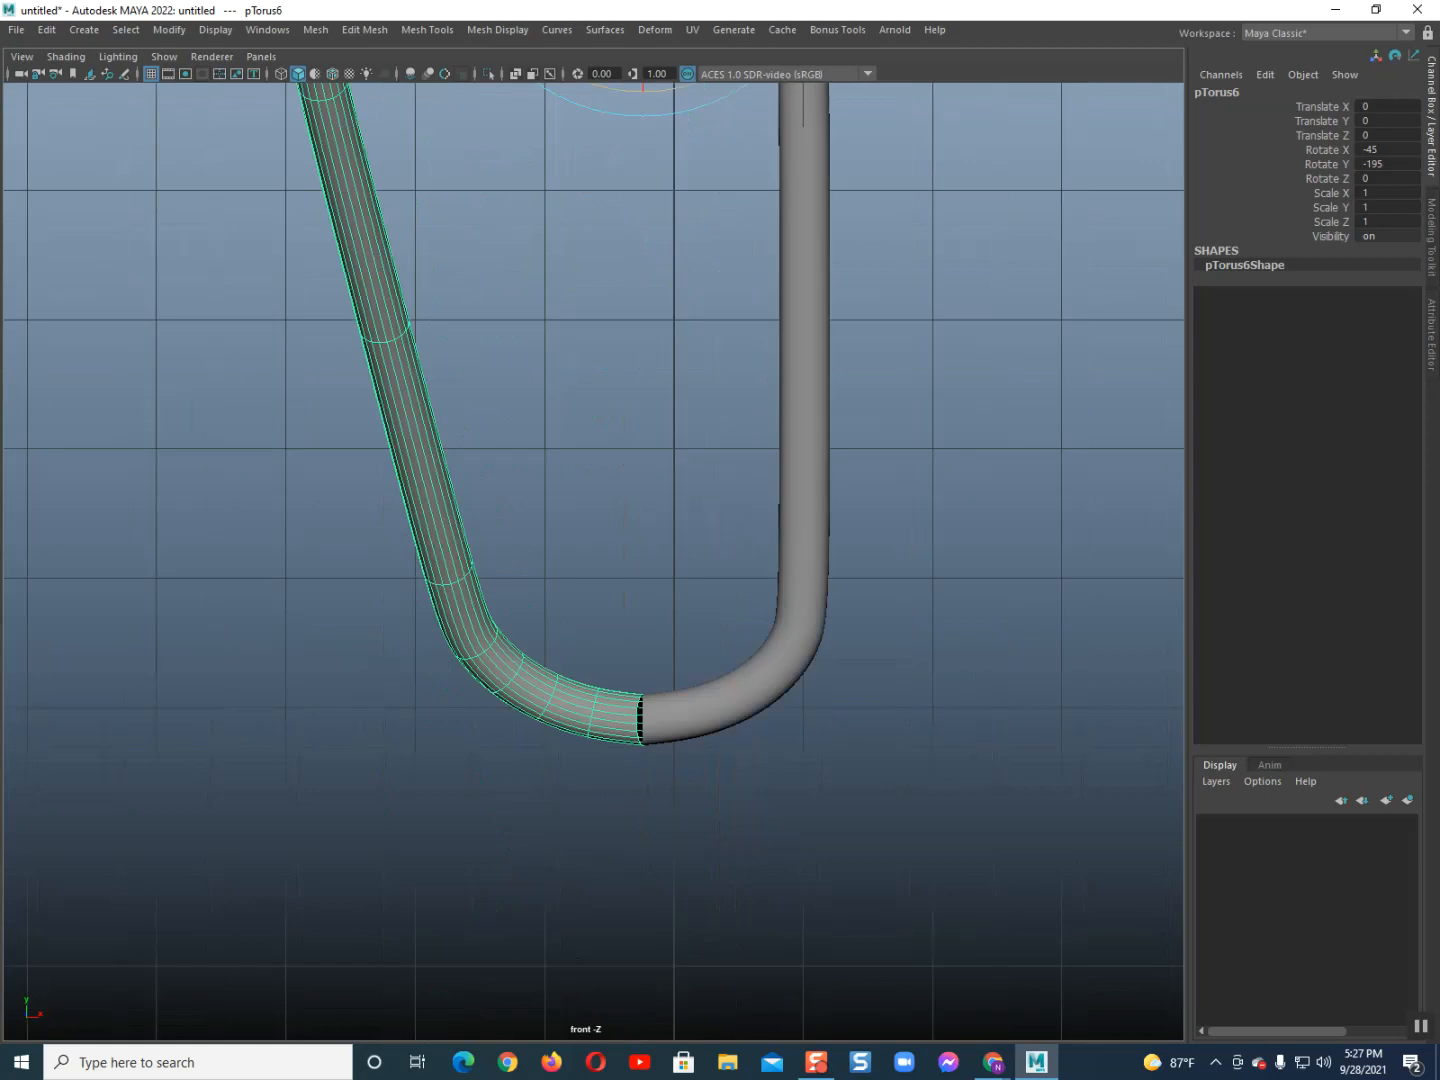
scroll(696, 860, "up", 4)
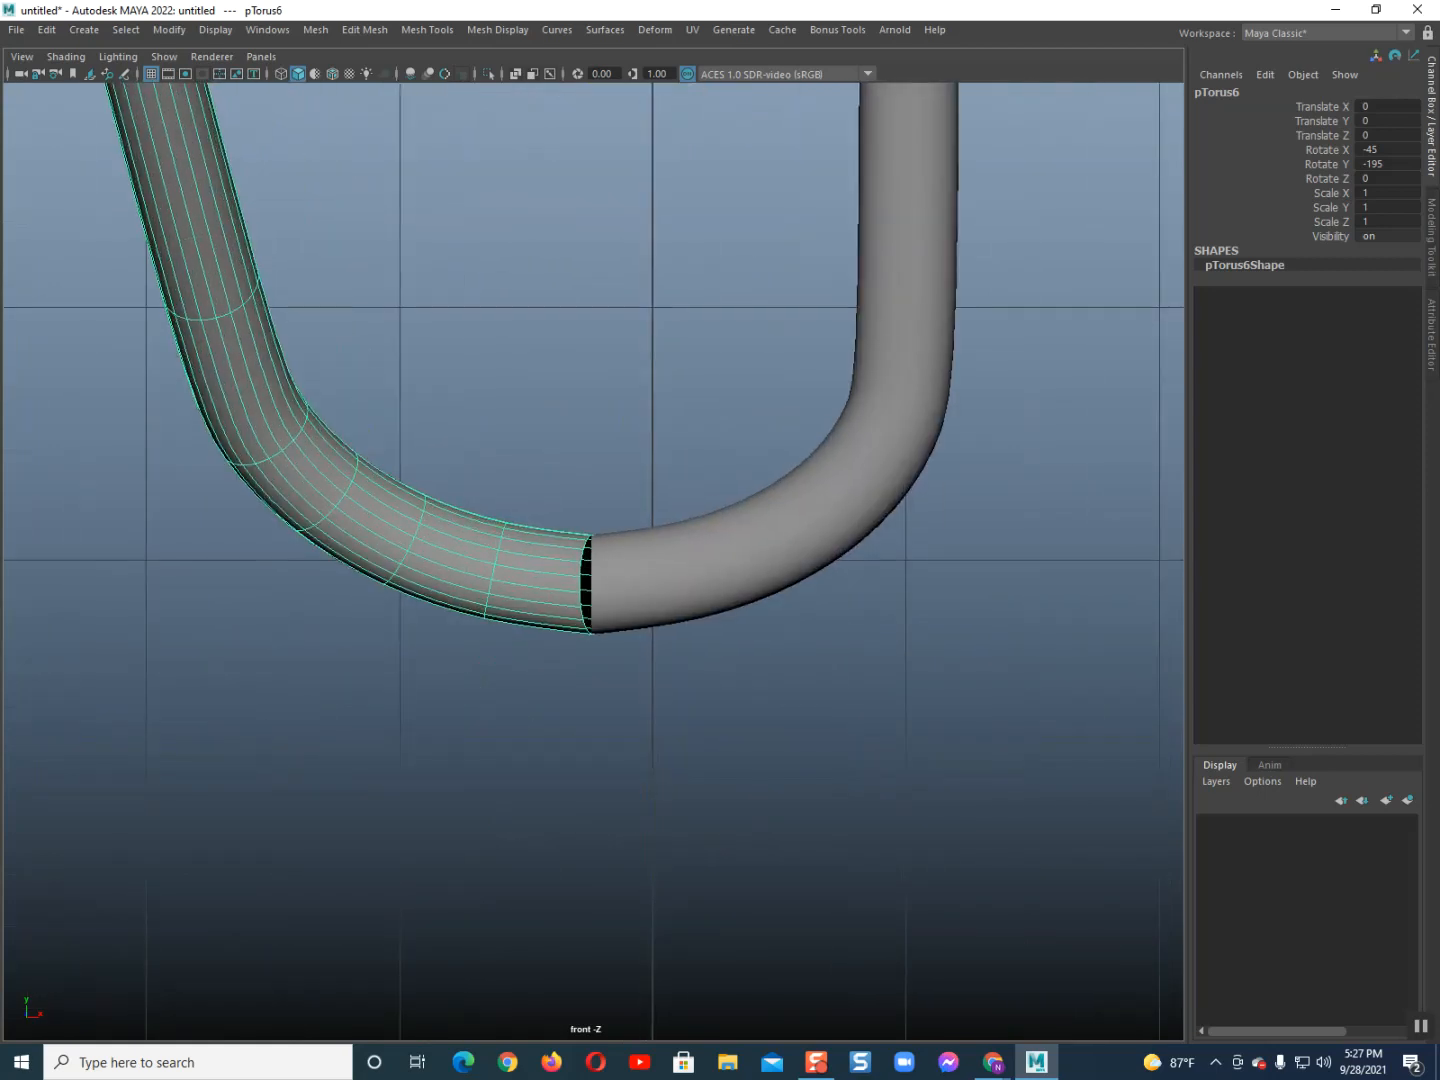
Set the duplicated wire's Rotate Y to -180 so its bent end lines up with the original wire
left_click(1386, 163)
type("-180")
key("Return")
scroll(739, 302, "down", 5)
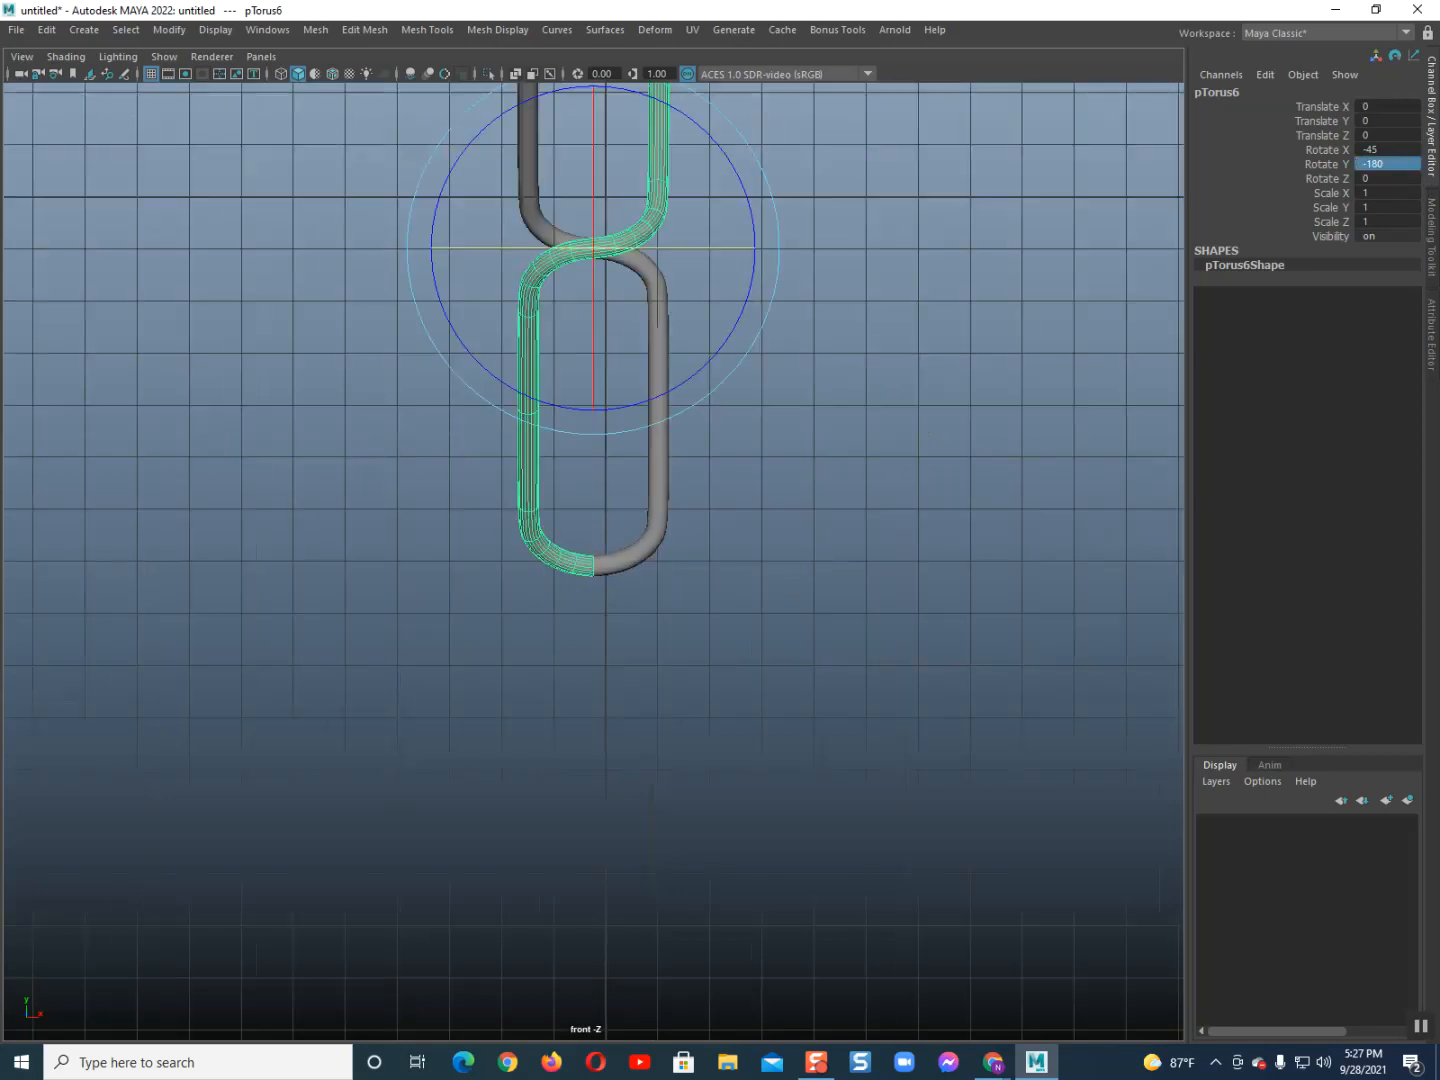
key("space")
left_click_drag(739, 302, 739, 245)
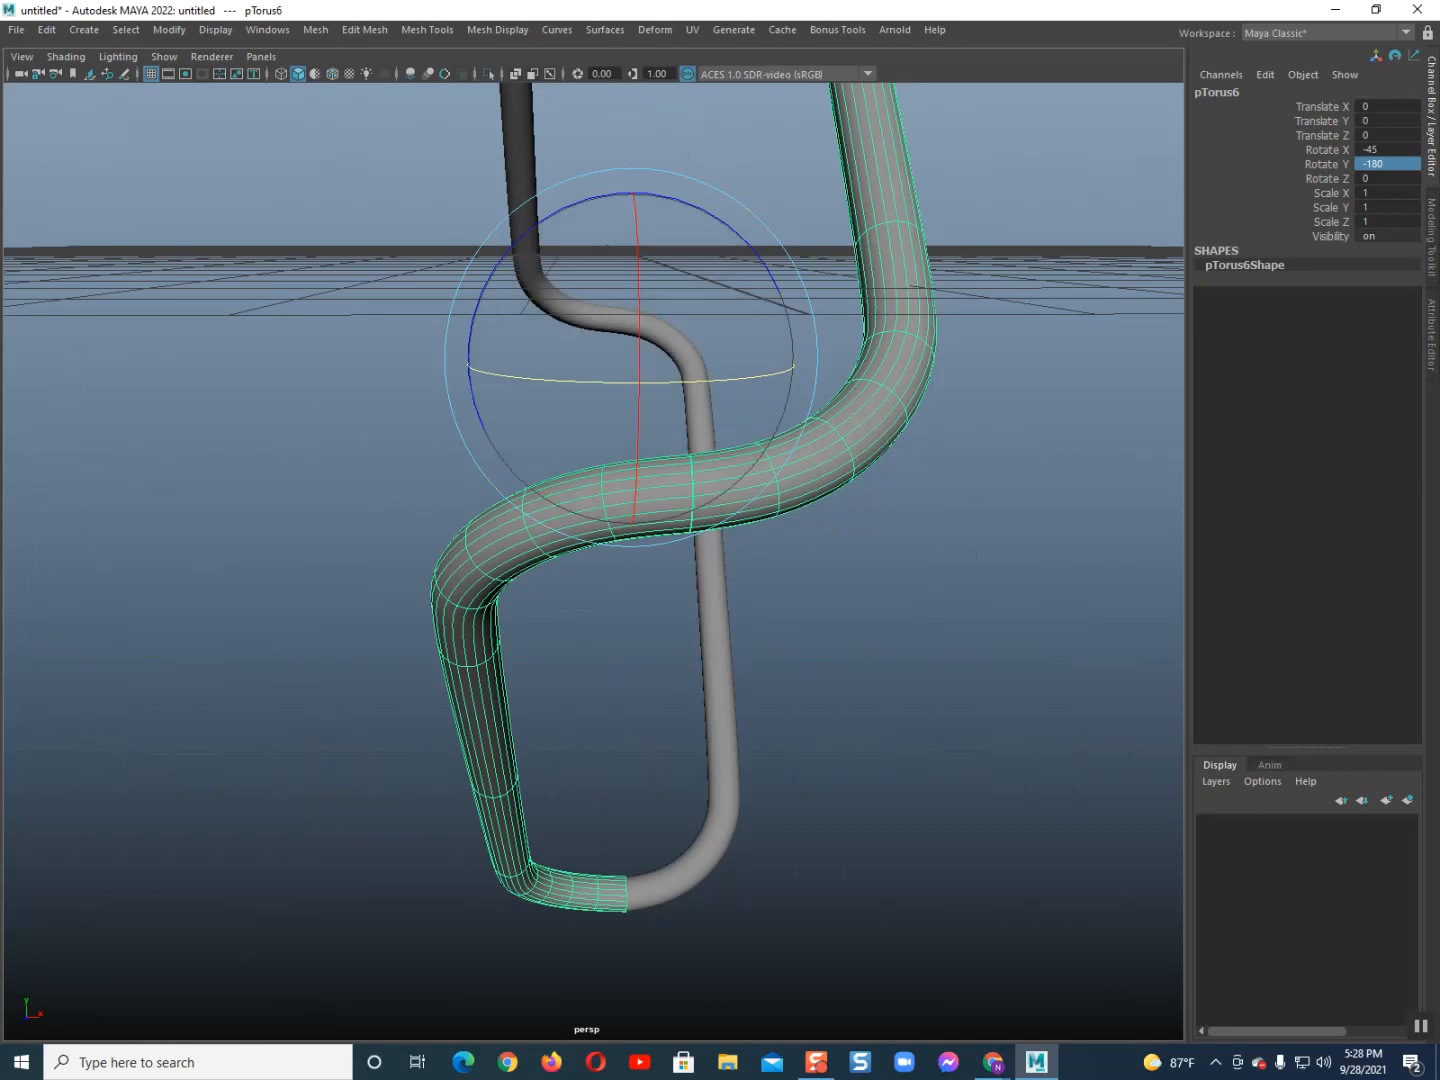
Select both angled wires and combine them into one diamond-shaped link
left_click(850, 349)
scroll(739, 401, "down", 8)
left_click_drag(739, 400, 620, 419, "alt")
scroll(592, 526, "down", 5)
left_click_drag(620, 520, 495, 516, "alt")
key("ctrl+shift+a")
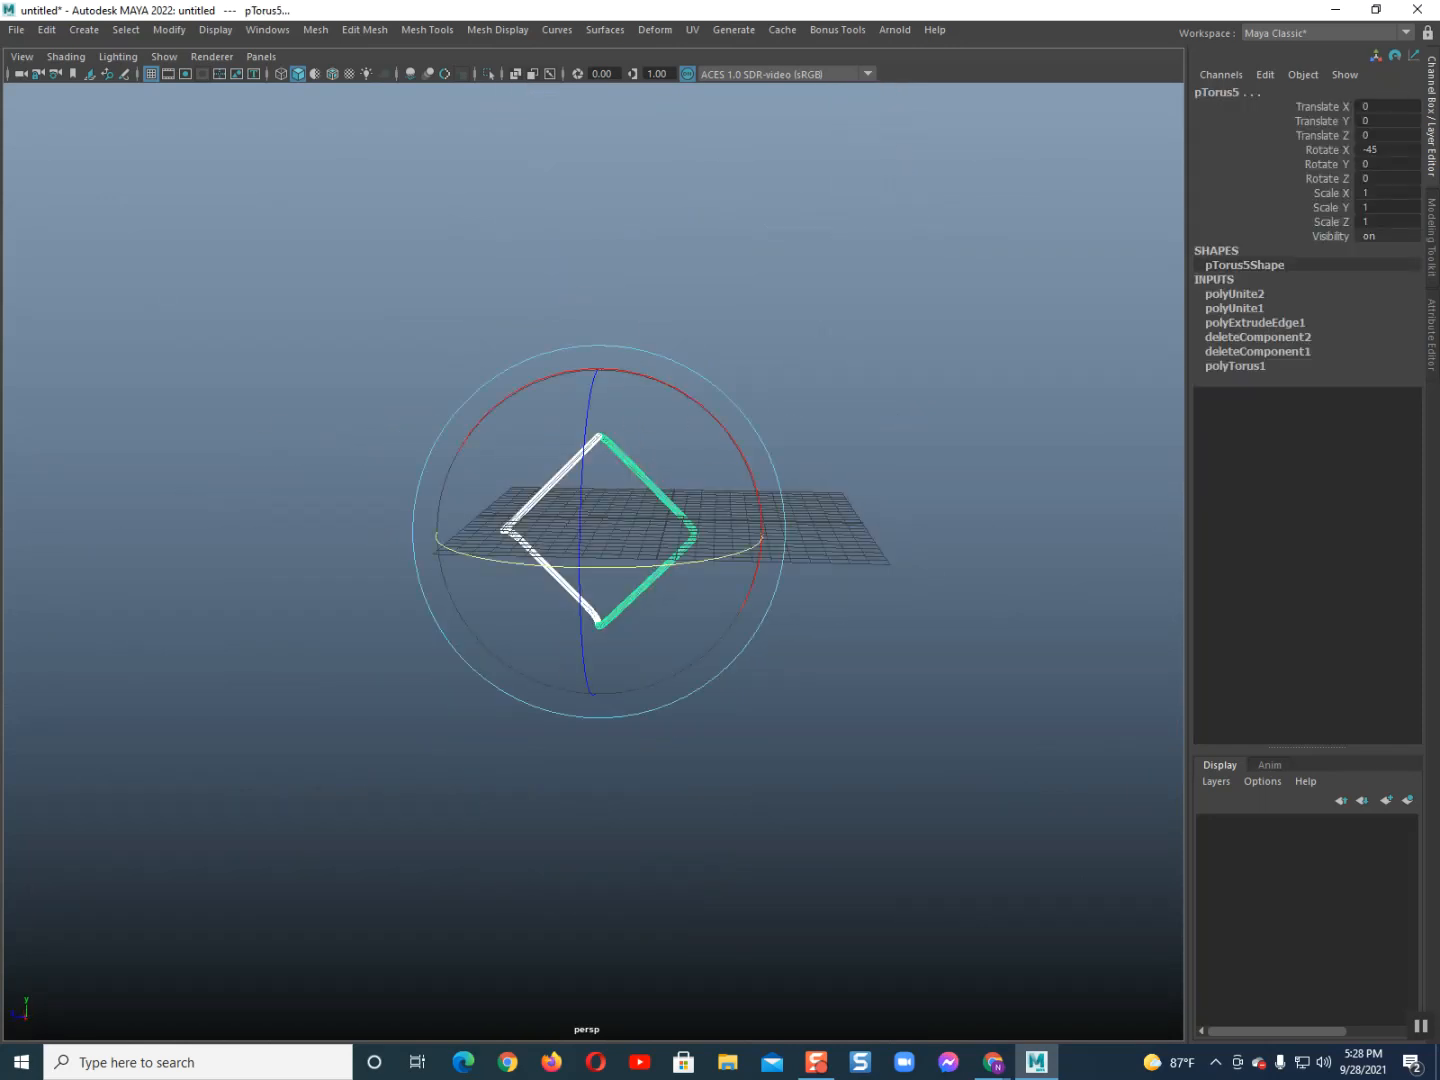
left_click(316, 29)
left_click(352, 92)
Raise the diamond link to a Translate Y of about 11.9 and scale it uniformly to about 0.331
key("w")
left_click_drag(598, 460, 599, 268)
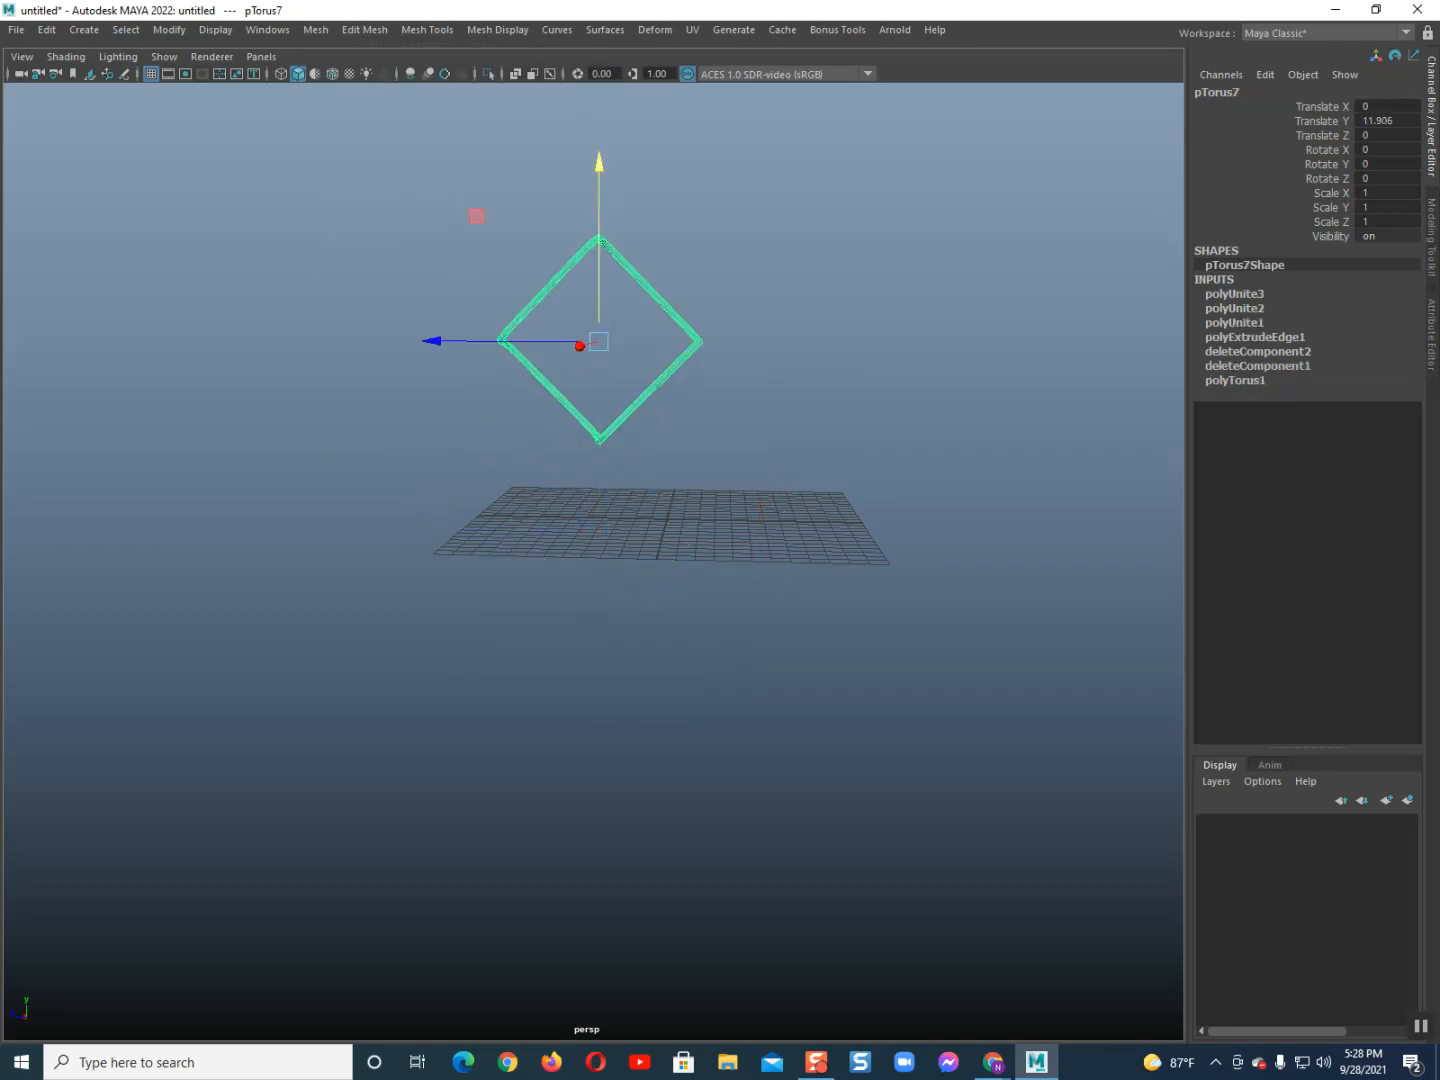
scroll(598, 268, "down", 5)
key("r")
left_click_drag(589, 494, 530, 522)
scroll(589, 494, "up", 10)
middle_click_drag(590, 493, 586, 605, "alt")
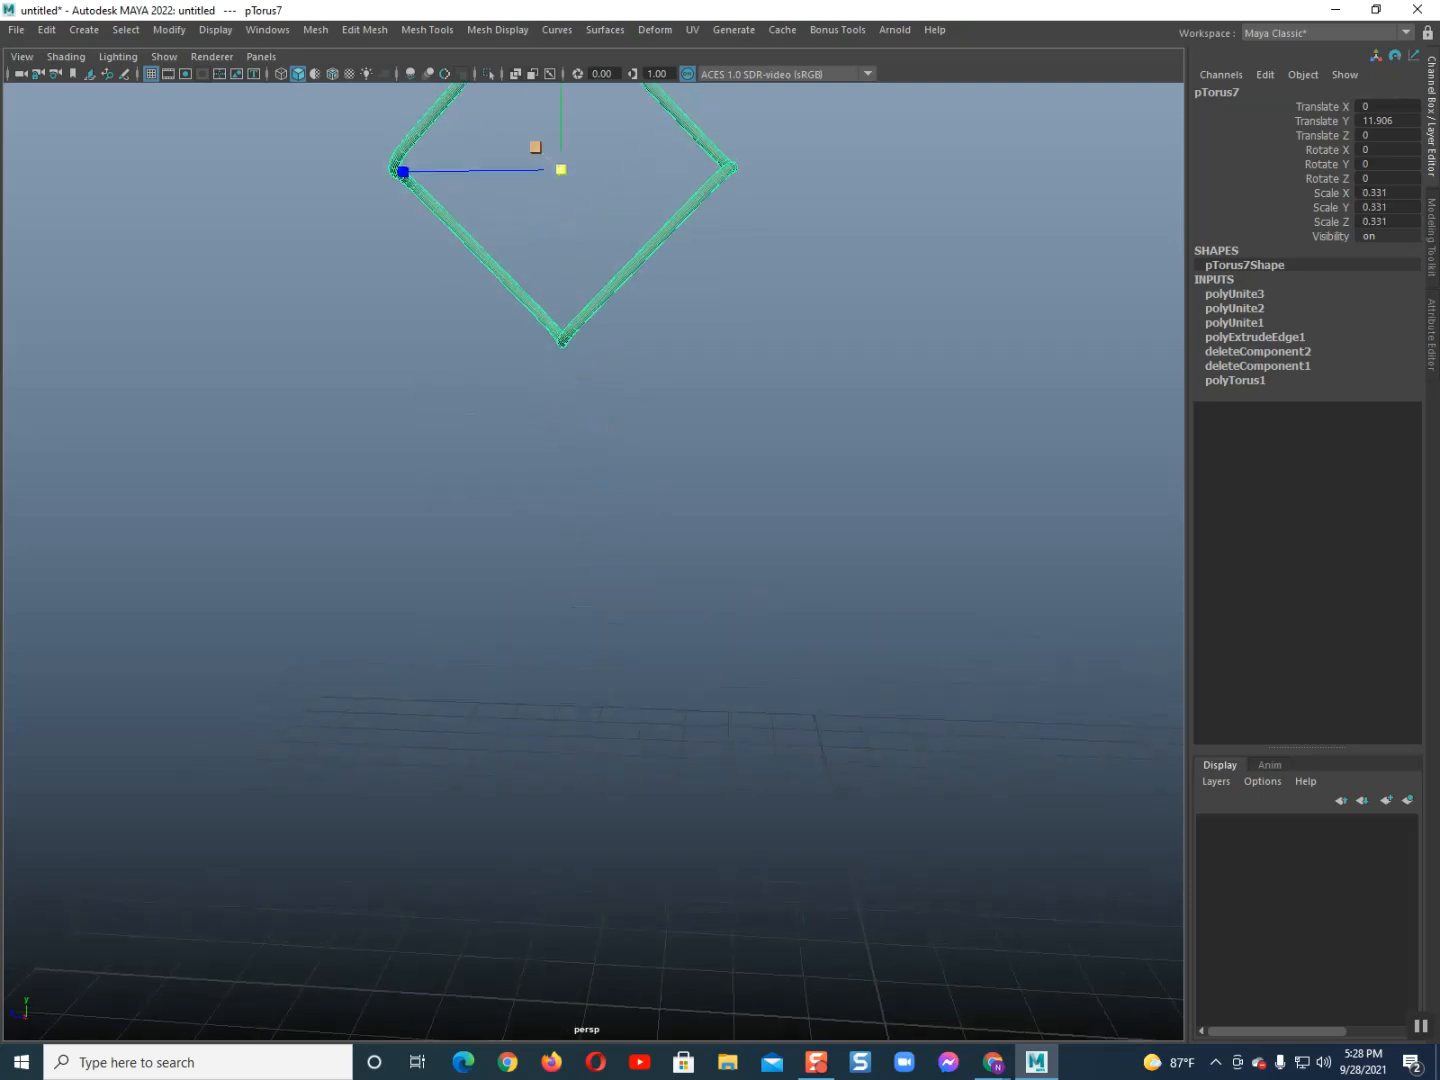
Duplicate the diamond link sideways along Z to a Translate Z of about -3.875, meeting the original at its corner
middle_click_drag(672, 407, 688, 412, "alt")
left_click(689, 412)
scroll(688, 411, "down", 5)
mouse_move(688, 412)
left_mouse_down("alt")
mouse_move(710, 450)
mouse_move(688, 412)
left_mouse_up("alt")
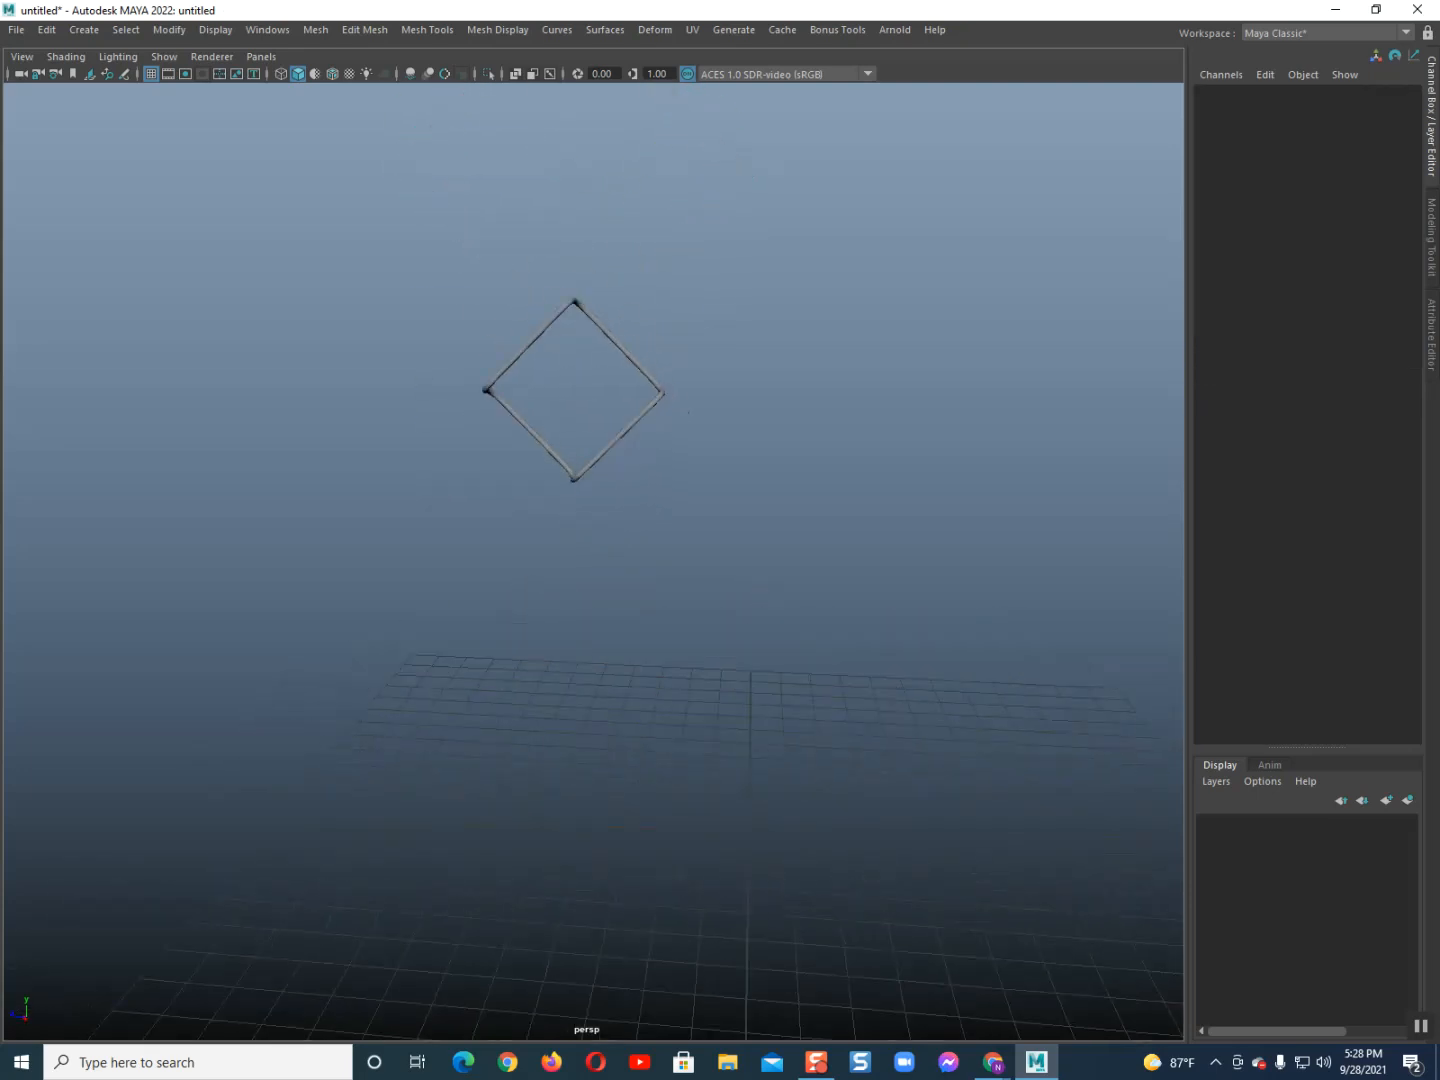
left_click(662, 394)
key("w")
left_click_drag(419, 390, 602, 391, "shift")
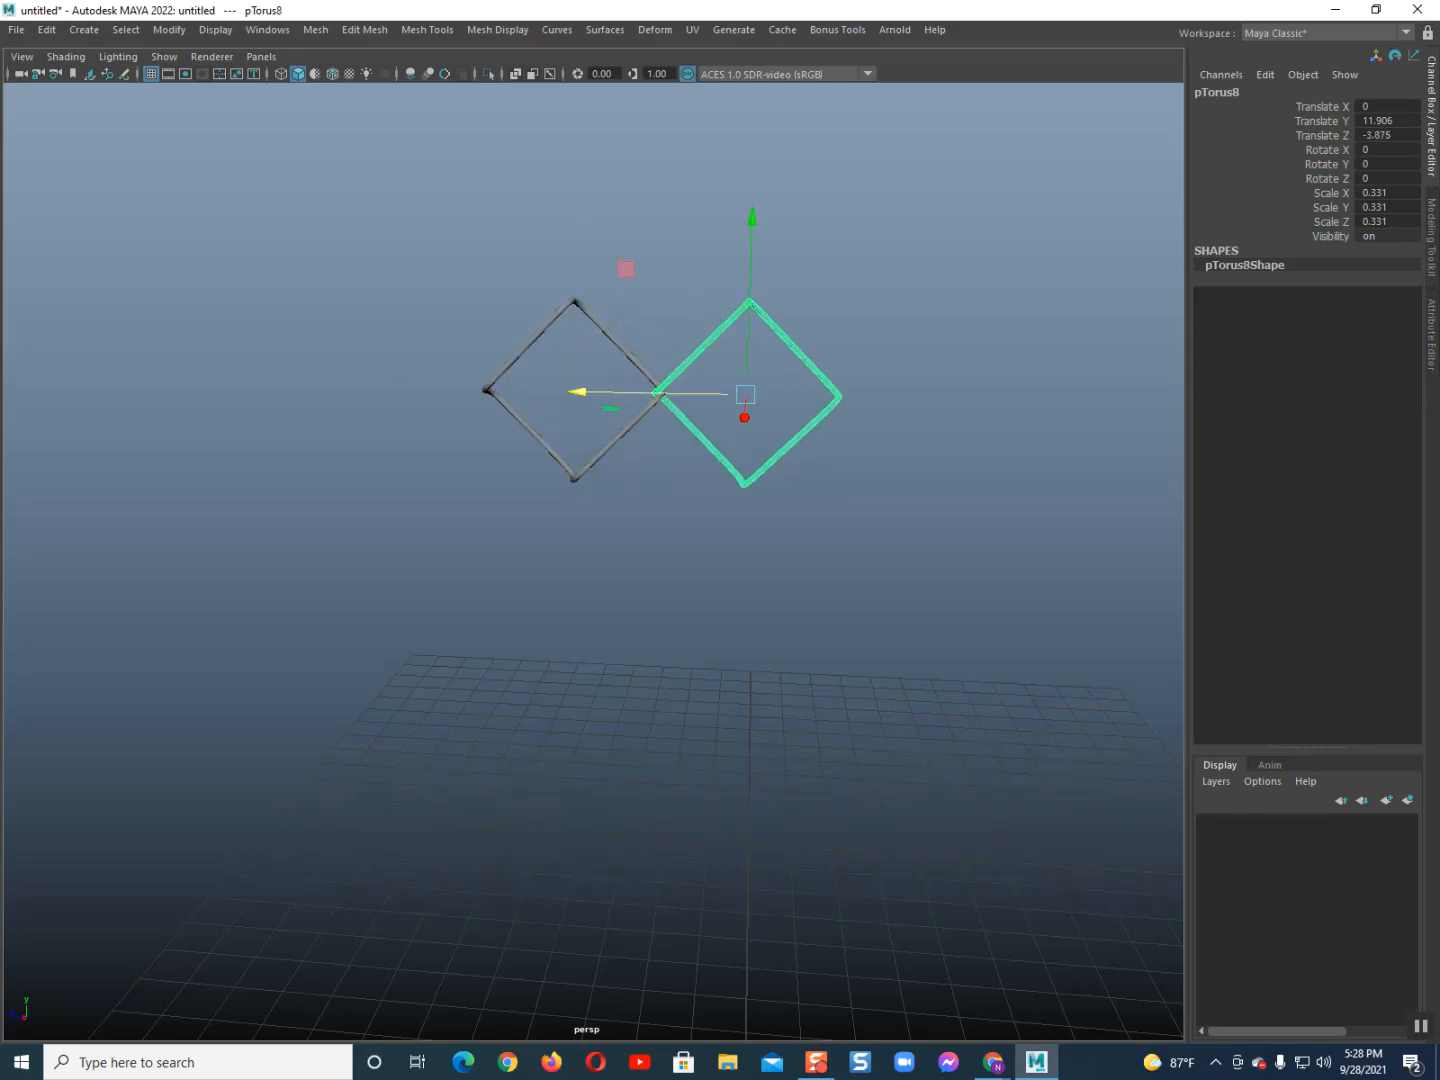
Fine-tune the copy's Translate Z to about -3.943 so its corner hooks around the first link
key("f")
scroll(593, 562, "up", 3)
middle_click_drag(640, 553, 848, 492, "alt")
left_click_drag(849, 492, 869, 651, "alt")
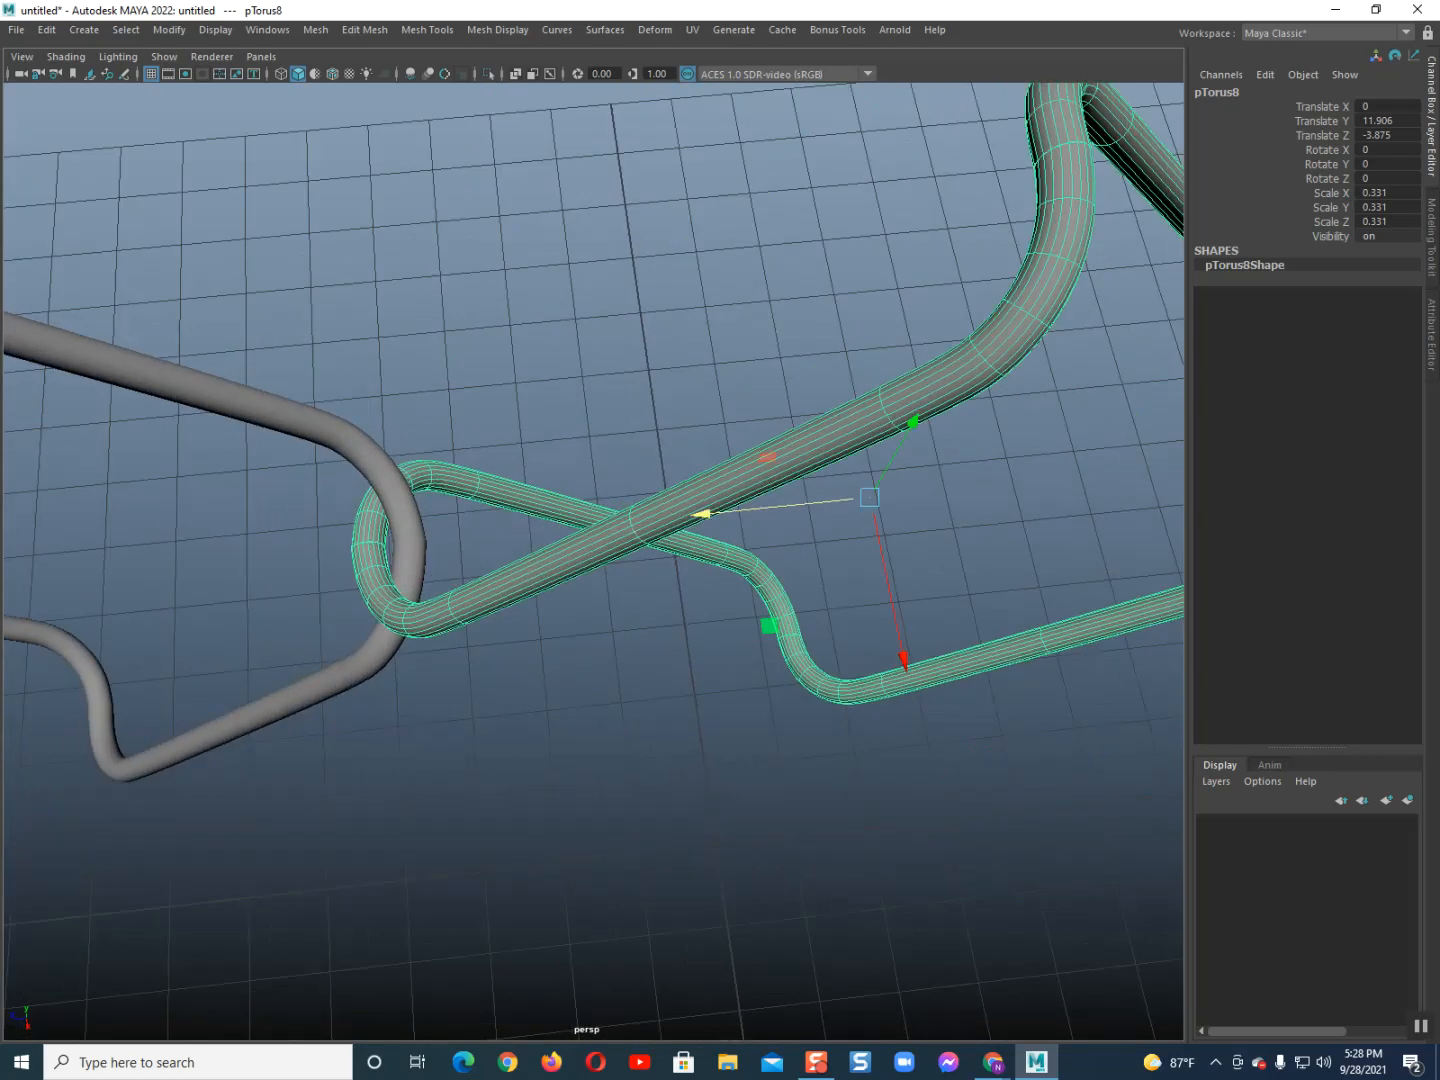
left_click_drag(705, 514, 719, 512)
scroll(593, 561, "down", 4)
left_click_drag(868, 650, 839, 470, "alt")
scroll(593, 561, "down", 8)
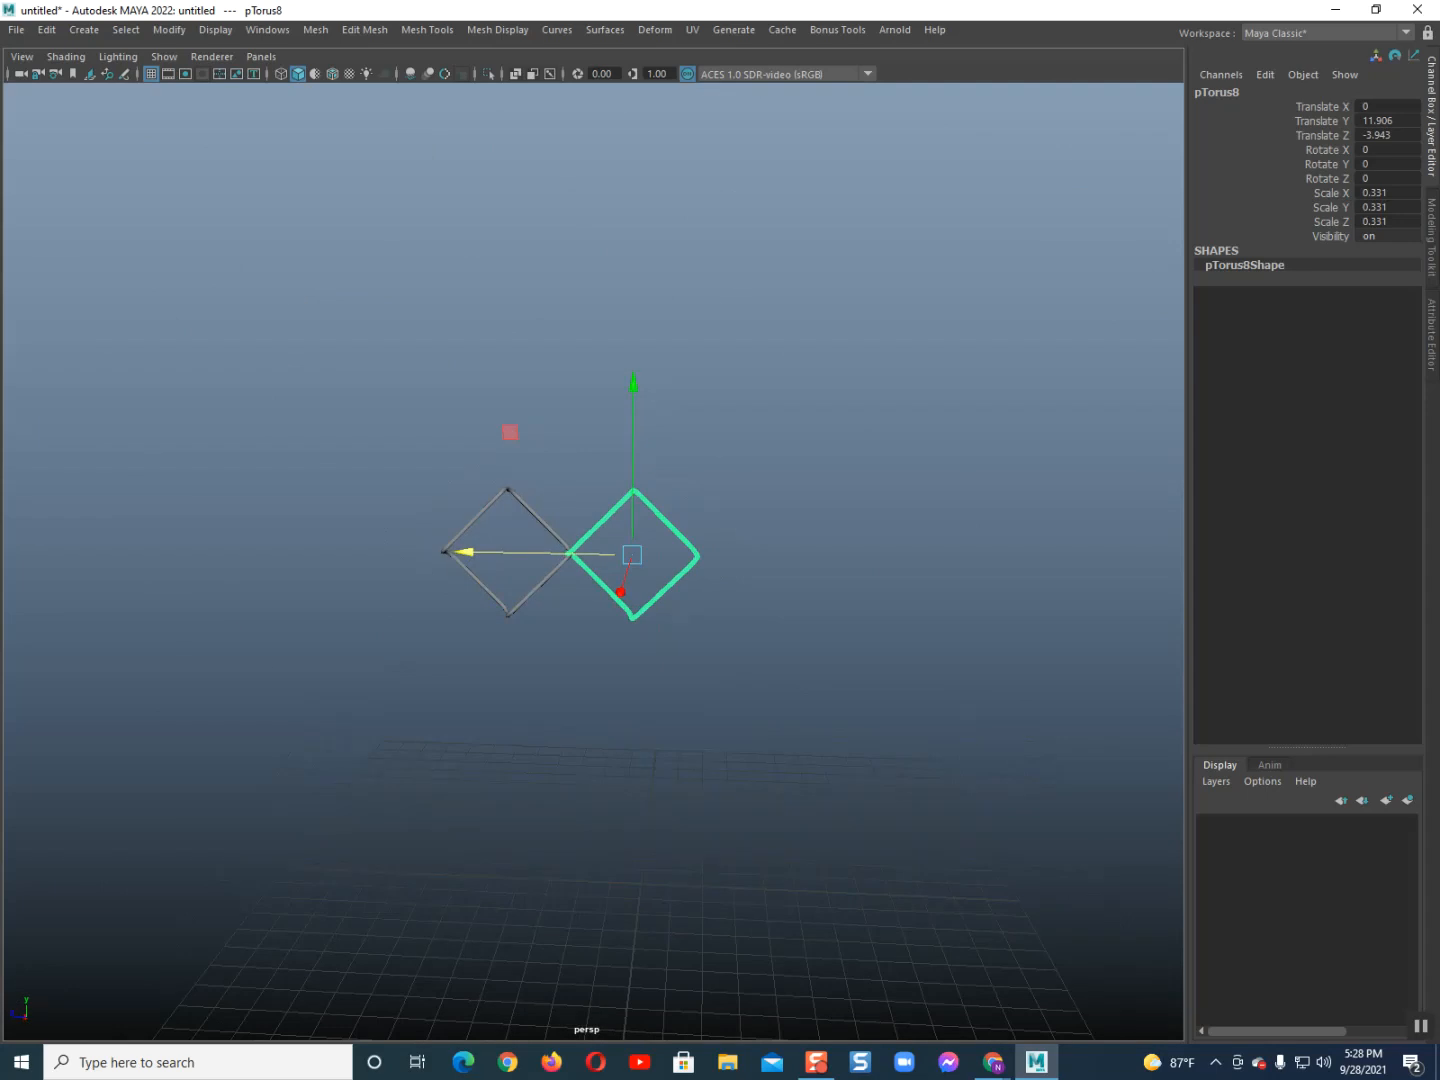
Repeat the offset duplication eighteen times to extend the diamond links into a long horizontal row
key("shift+d")
key("shift+d")
key("shift+d")
key("shift+d")
key("shift+d")
key("shift+d")
key("shift+d")
key("shift+d")
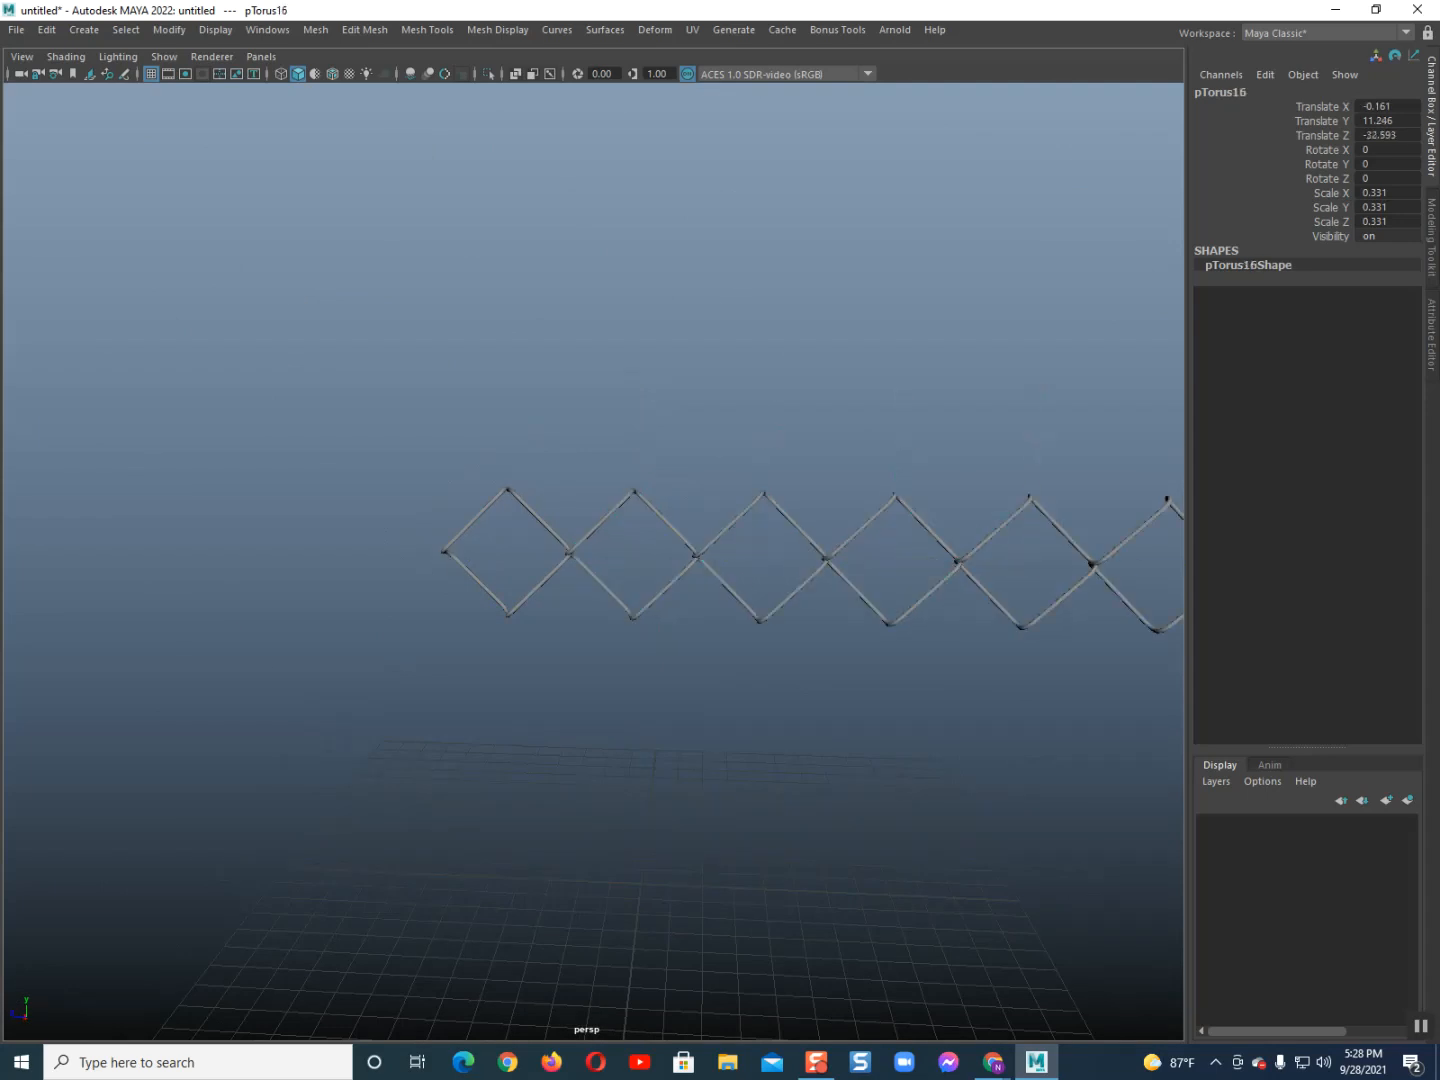
scroll(593, 562, "down", 8)
key("shift+d")
key("shift+d")
key("shift+d")
key("shift+d")
key("shift+d")
key("shift+d")
key("shift+d")
key("shift+d")
key("shift+d")
key("shift+d")
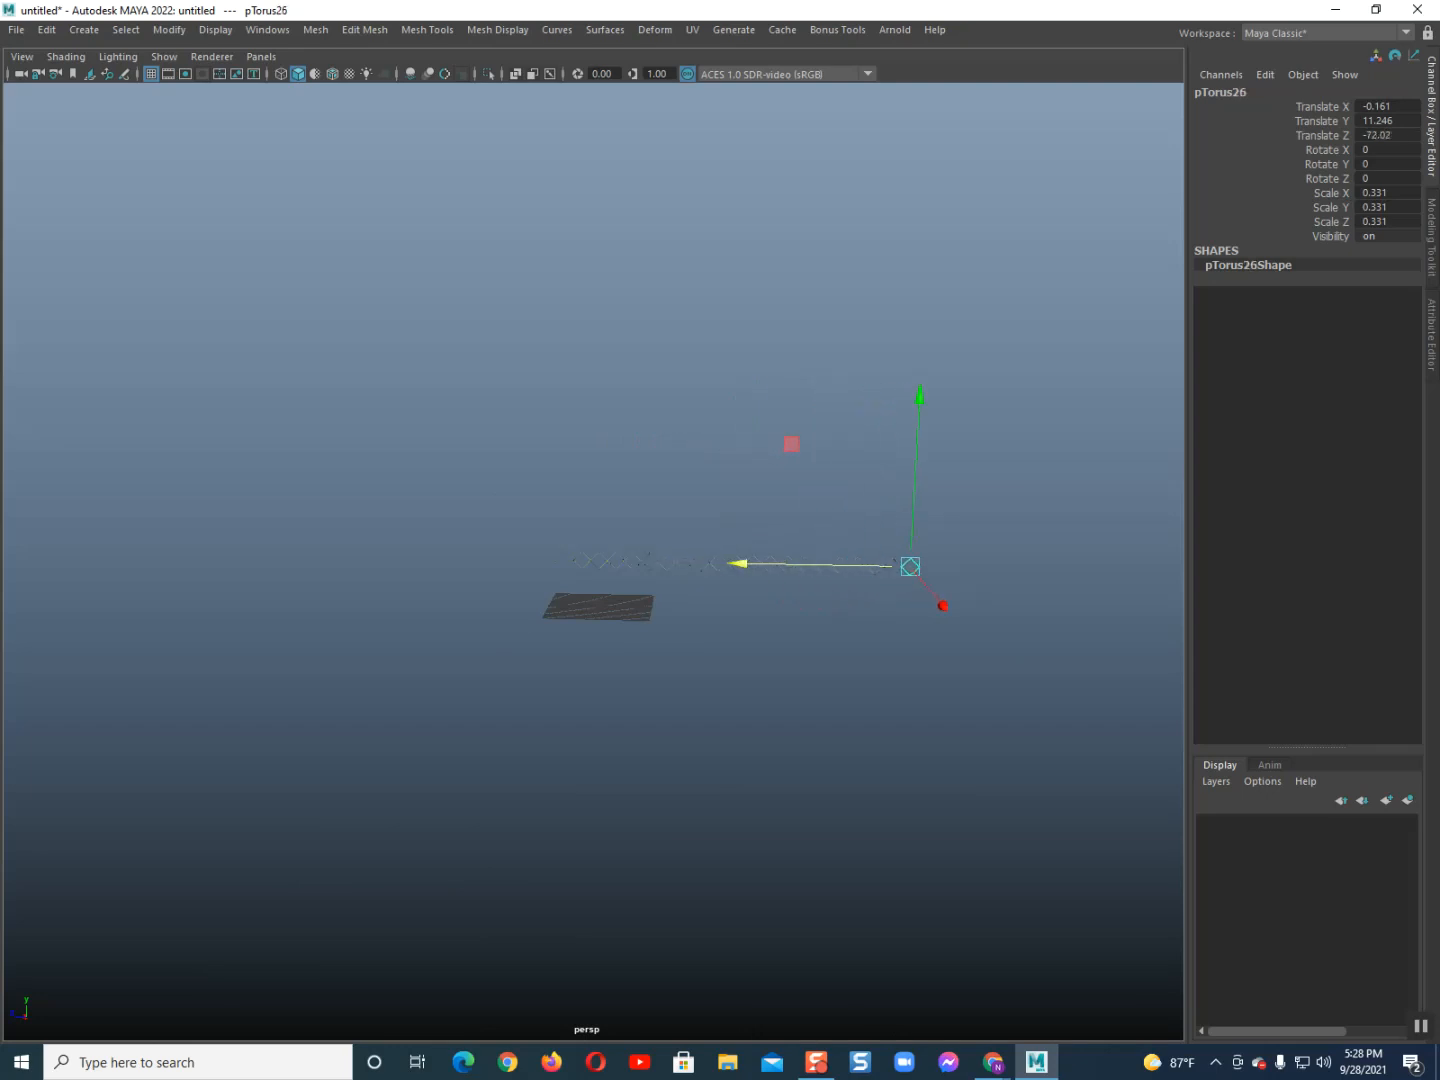
Select every diamond link in the row and combine them into a single mesh
left_click_drag(672, 568, 649, 556, "alt")
left_click_drag(488, 441, 931, 664)
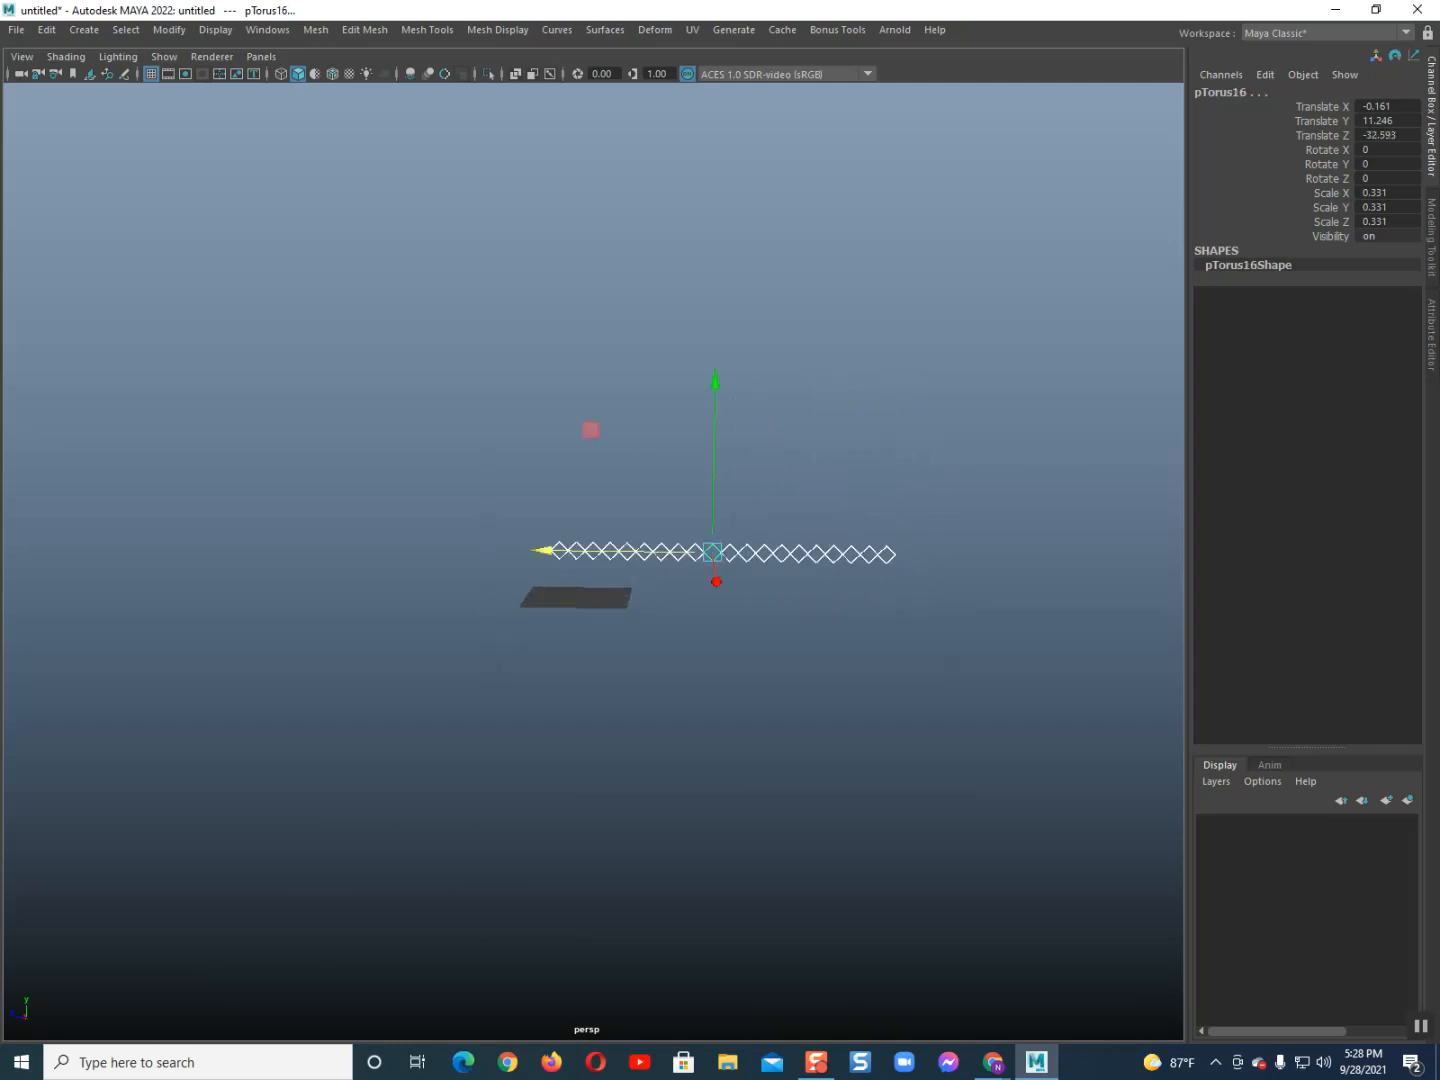
left_click(315, 29)
left_click(340, 94)
scroll(593, 563, "up", 5)
key("f")
scroll(593, 560, "up", 10)
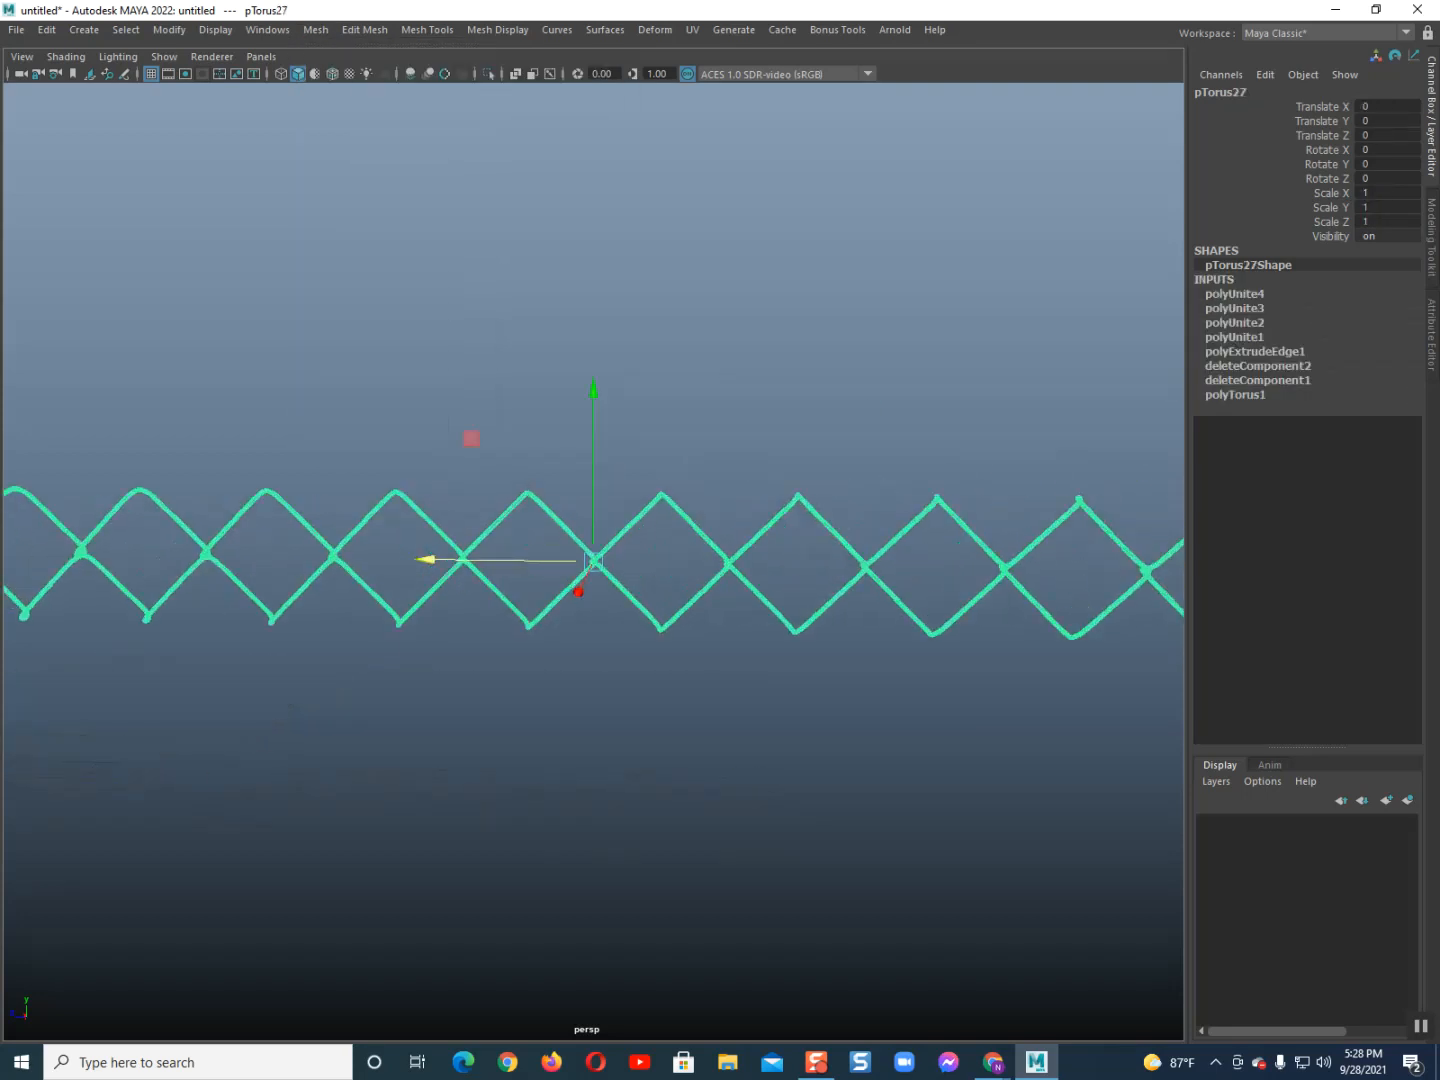
Duplicate the combined row downward to a Translate Y of about -3.967 so it hooks under the first row
middle_click_drag(593, 561, 631, 367, "alt")
left_click(631, 194)
left_click_drag(631, 194, 628, 762, "shift")
middle_click_drag(628, 762, 727, 569, "alt")
scroll(727, 569, "down", 4)
left_click_drag(726, 569, 847, 650, "alt")
left_click_drag(637, 474, 499, 661)
scroll(633, 663, "down", 5)
scroll(500, 660, "down", 9)
scroll(598, 574, "down", 4)
left_click_drag(599, 575, 590, 540, "alt")
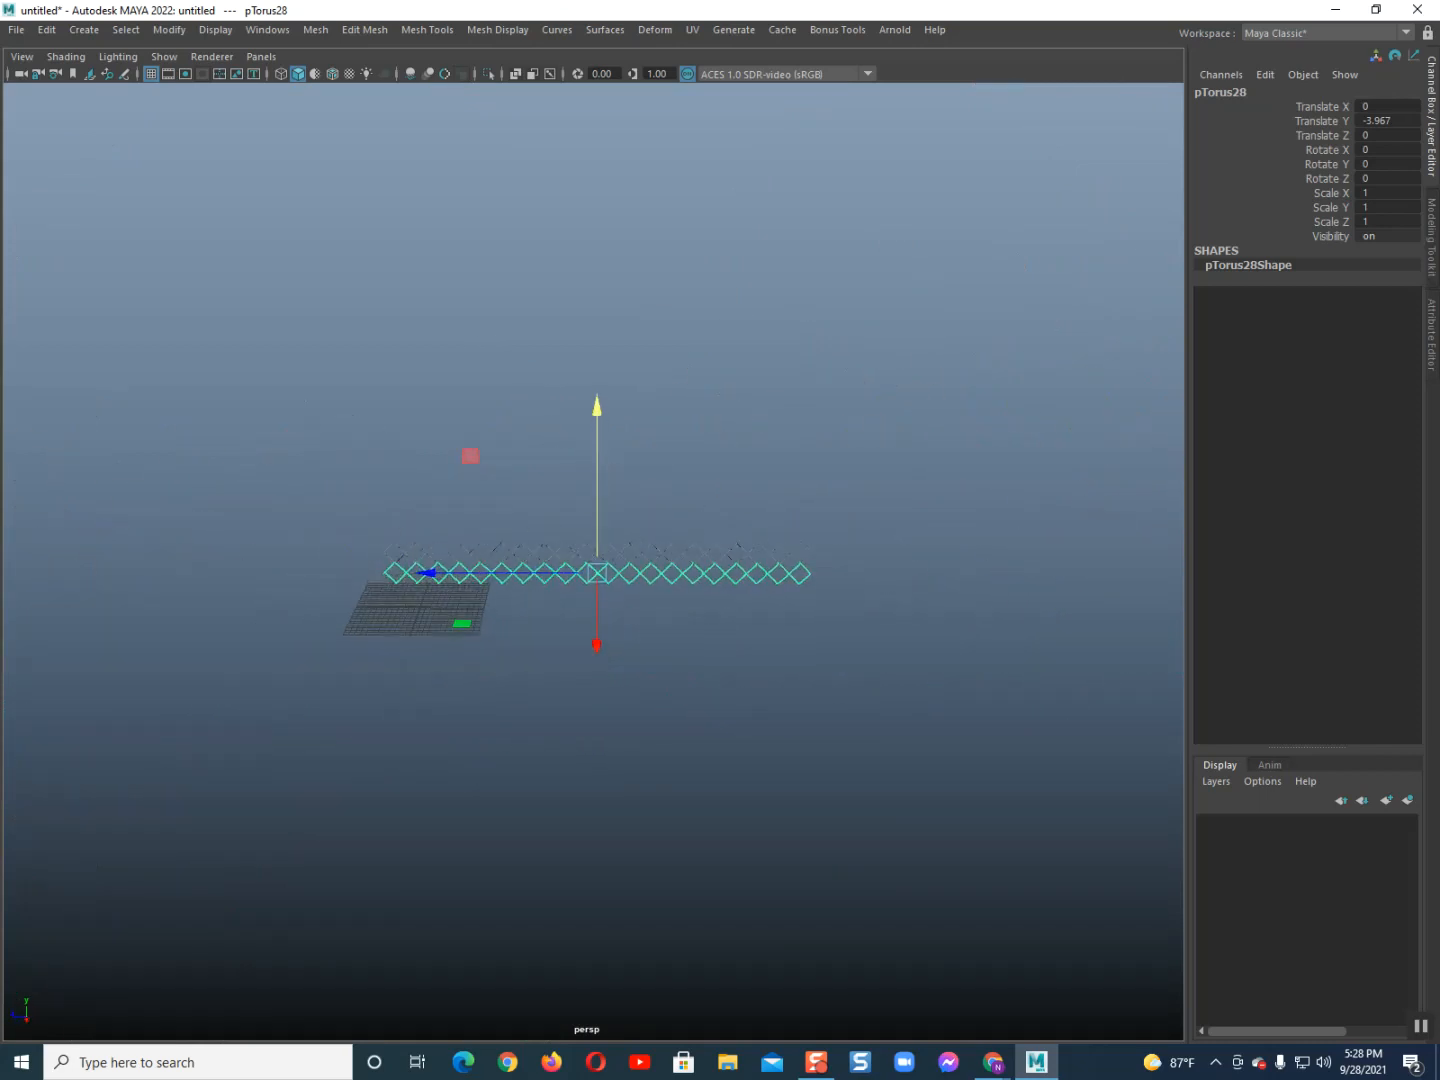
Repeat the downward duplication fourteen times to build a tall chain-link panel
key("shift+d")
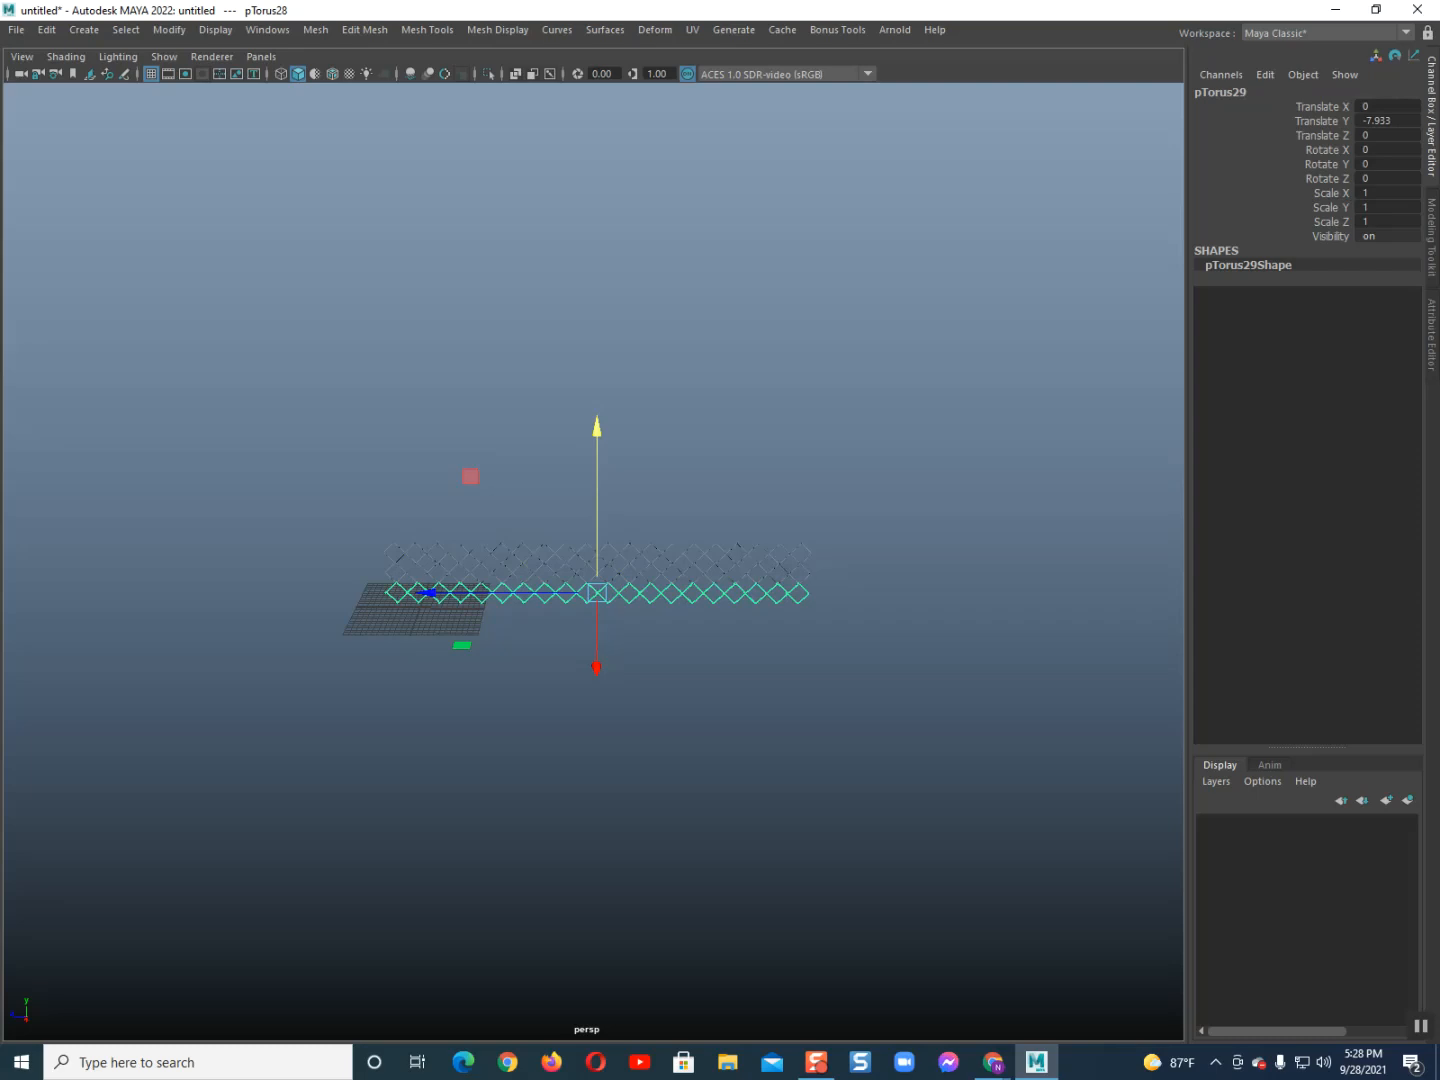
key("shift+d")
key("shift+d")
key("shift+d")
key("shift+d")
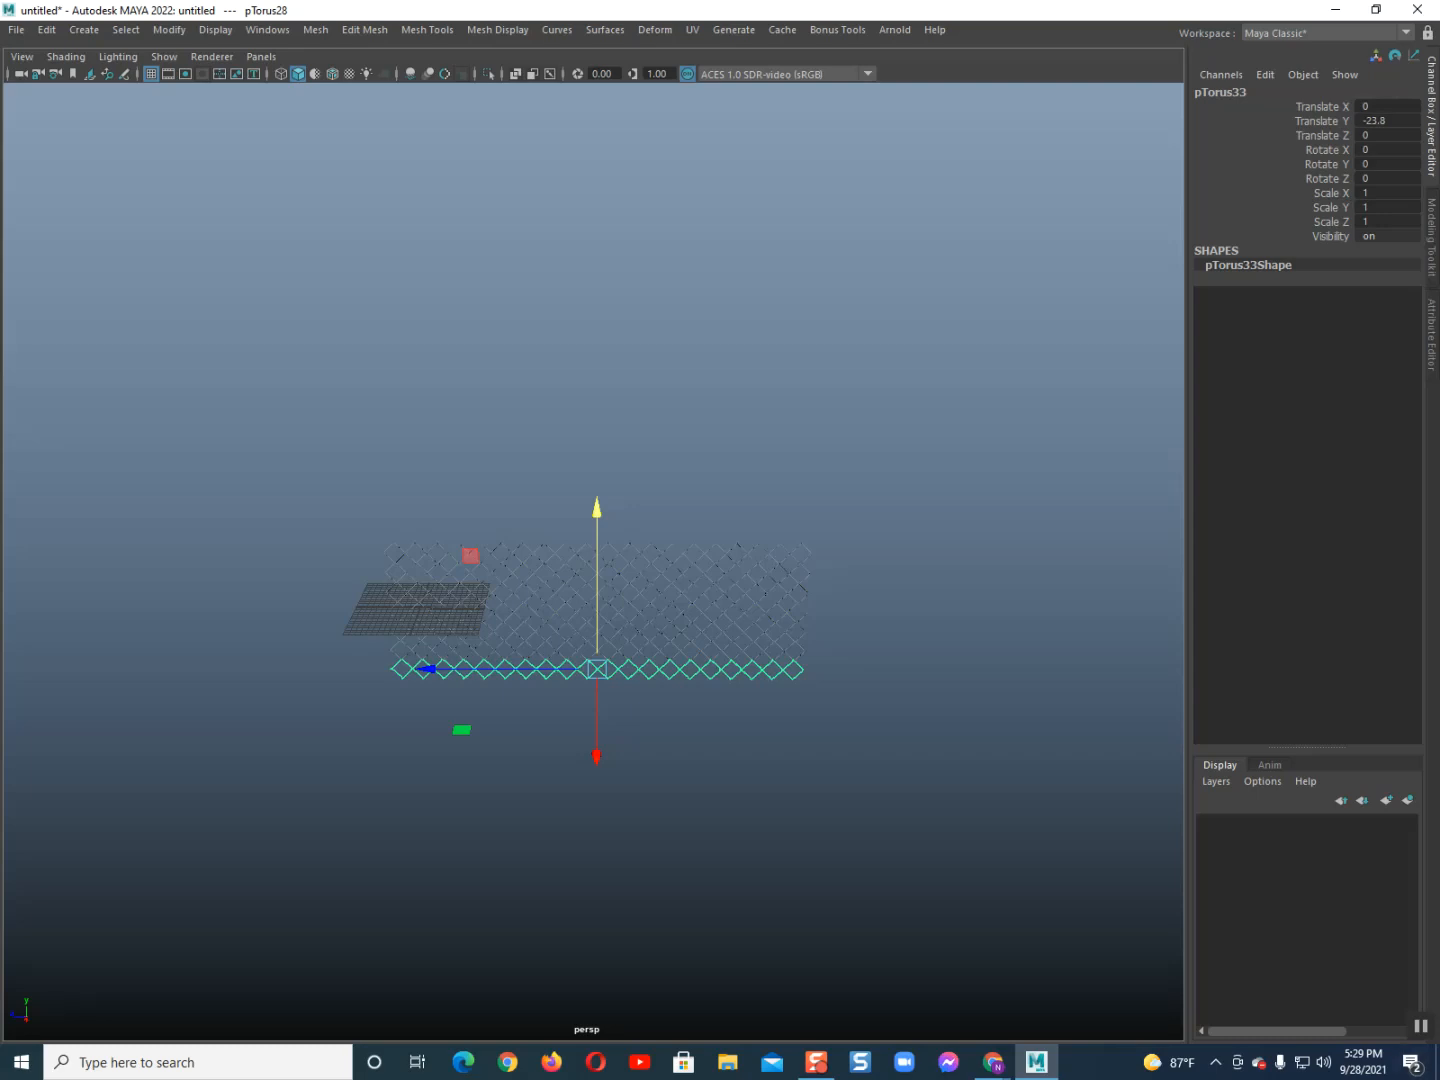
key("shift+d")
key("shift+d")
key("shift+d")
key("shift+d")
key("shift+d")
key("shift+d")
key("shift+d")
key("shift+d")
key("shift+d")
Select all rows of the panel, delete their construction history and freeze their transformations
scroll(597, 610, "down", 3)
middle_click_drag(598, 640, 598, 615, "alt")
scroll(598, 615, "up", 3)
left_click_drag(598, 614, 717, 589, "alt")
middle_click_drag(717, 590, 836, 456, "alt")
left_click_drag(379, 308, 928, 828)
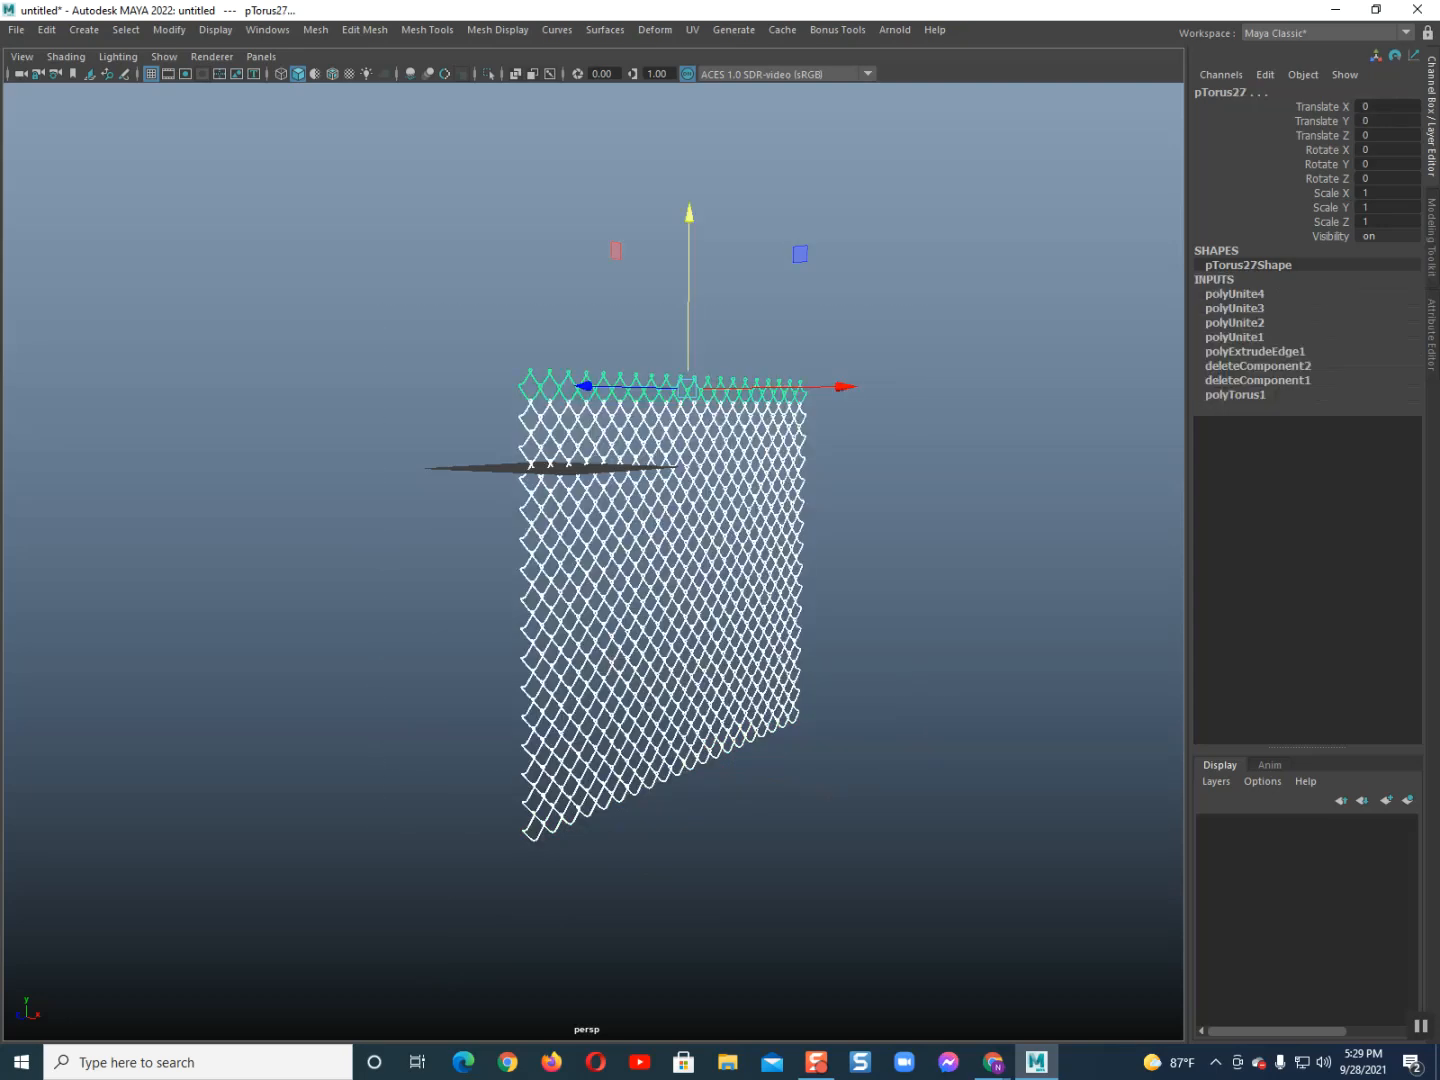
key("ctrl+space")
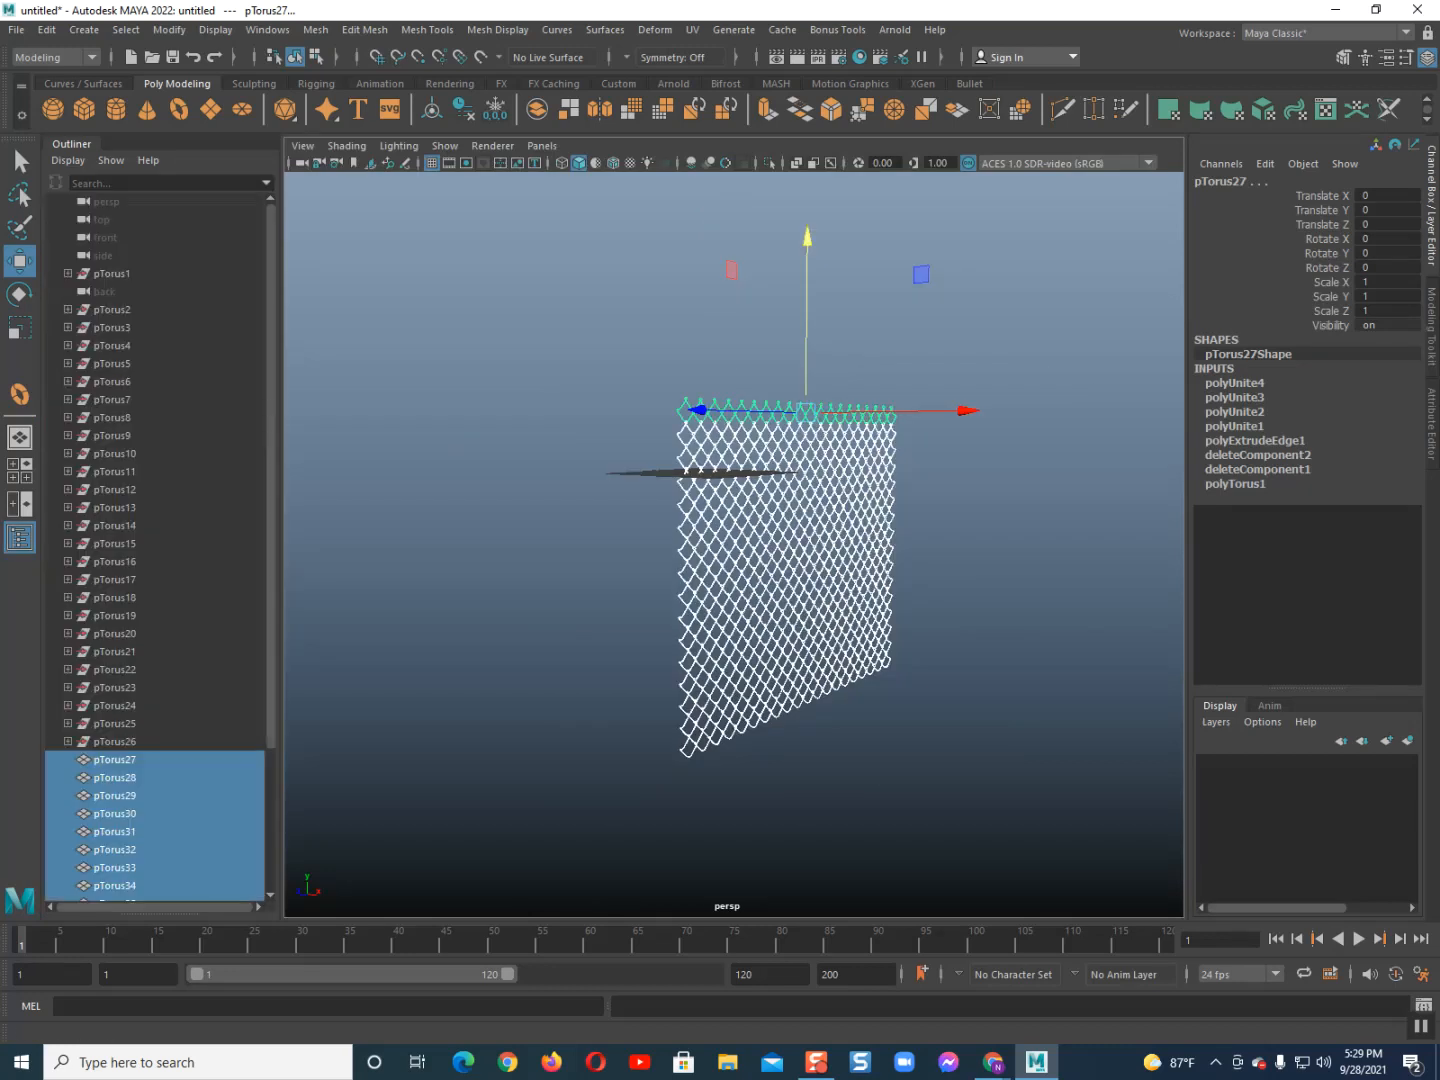
left_click(463, 108)
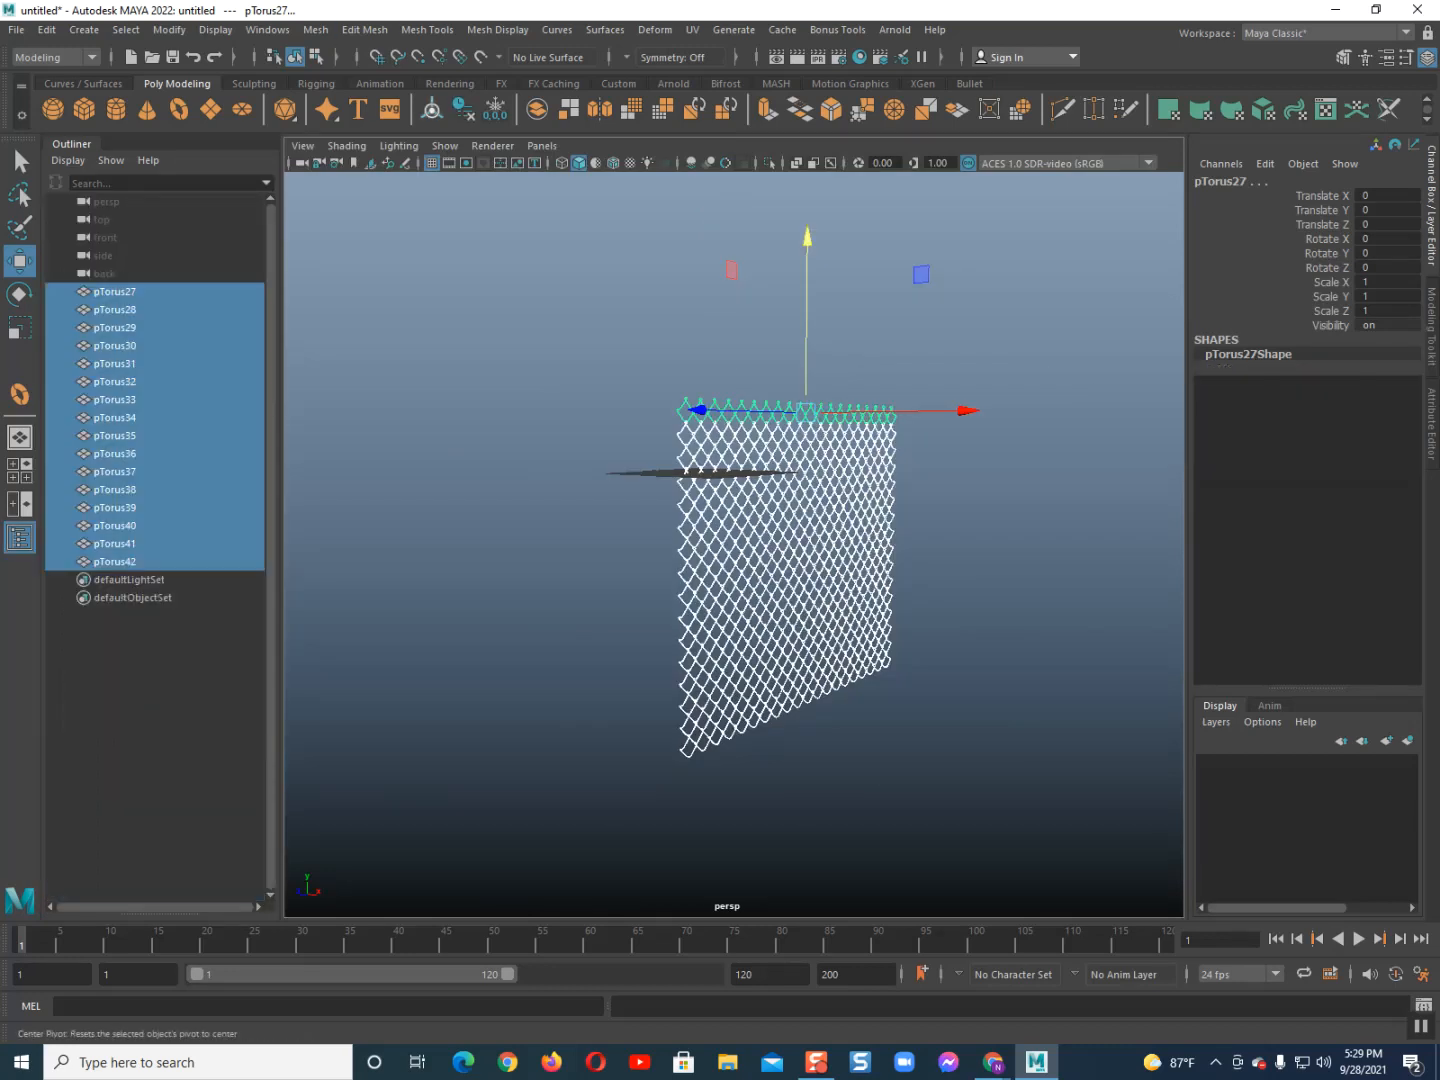
left_click(495, 108)
Combine all the rows into one fence mesh and delete its construction history
left_click(315, 30)
left_click(342, 94)
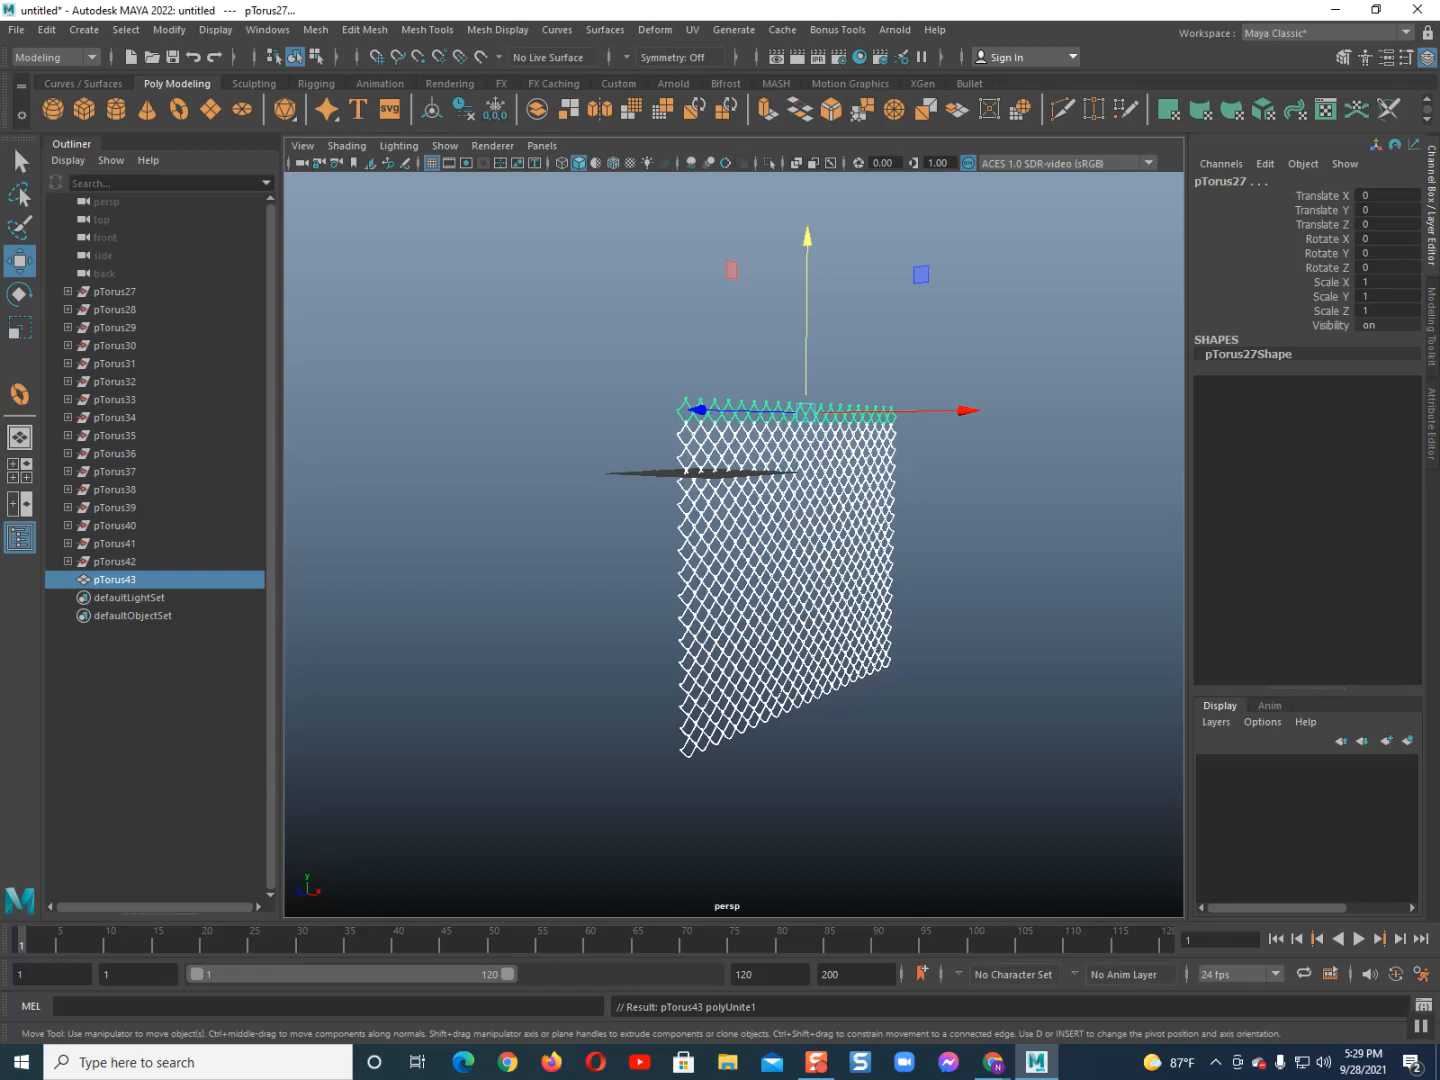
key("alt+shift+d")
scroll(733, 545, "down", 2)
left_click_drag(805, 476, 694, 488, "alt")
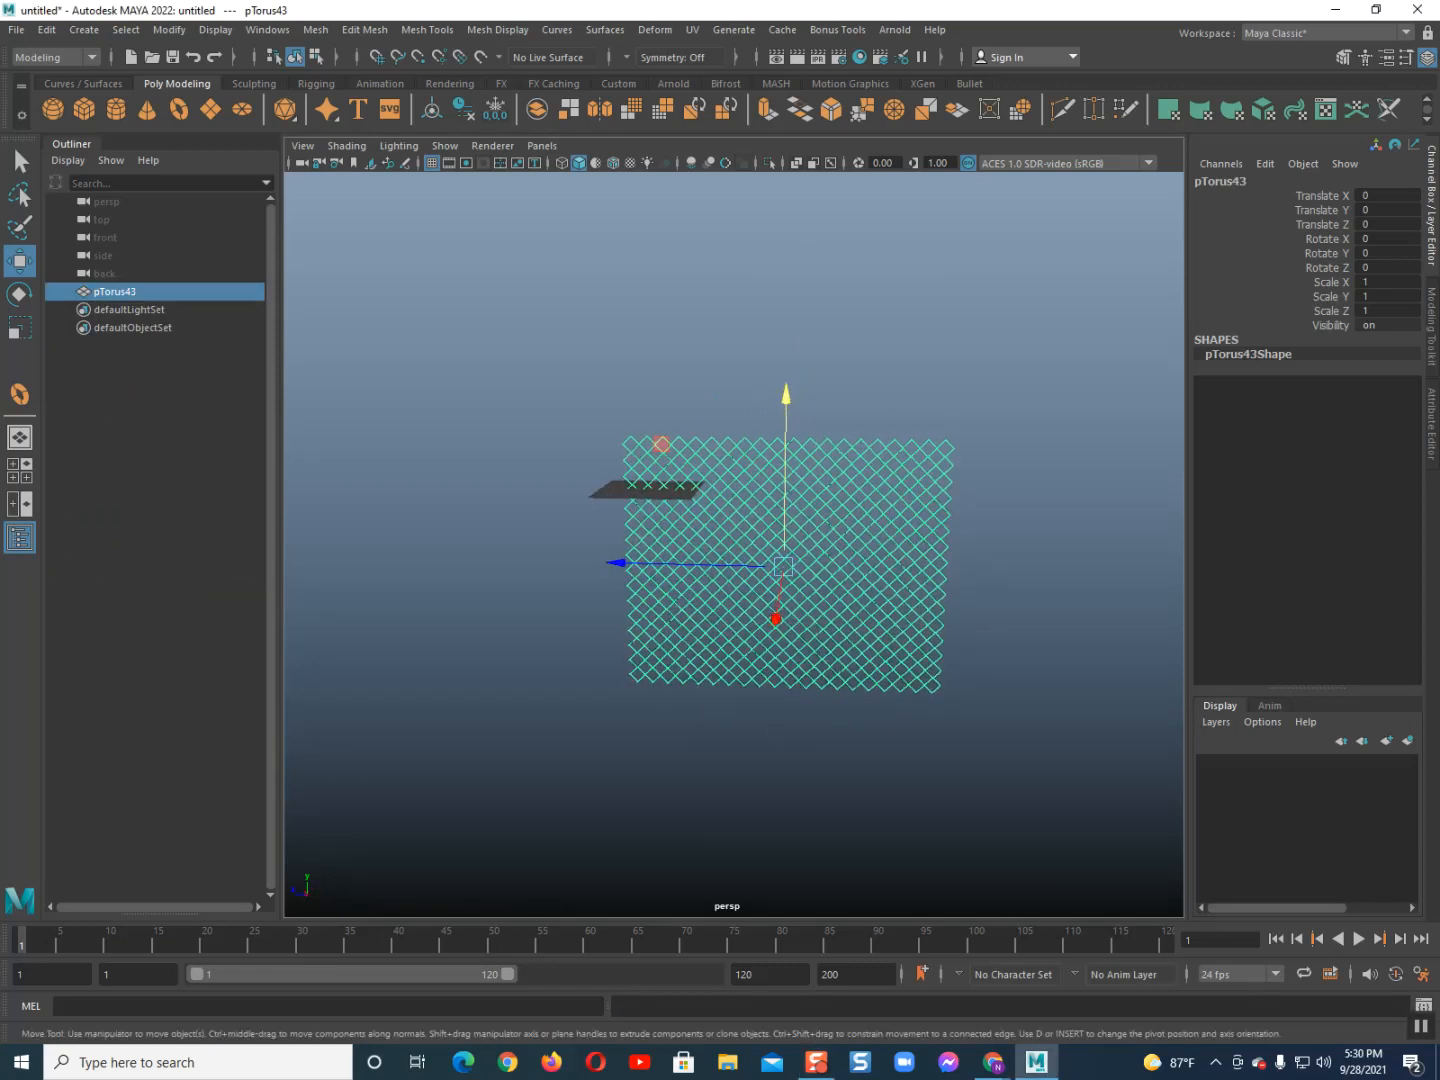
Raise the fence panel to a Translate Y of about 51.4 and scale it uniformly to about 0.307
left_click_drag(786, 451, 786, 245)
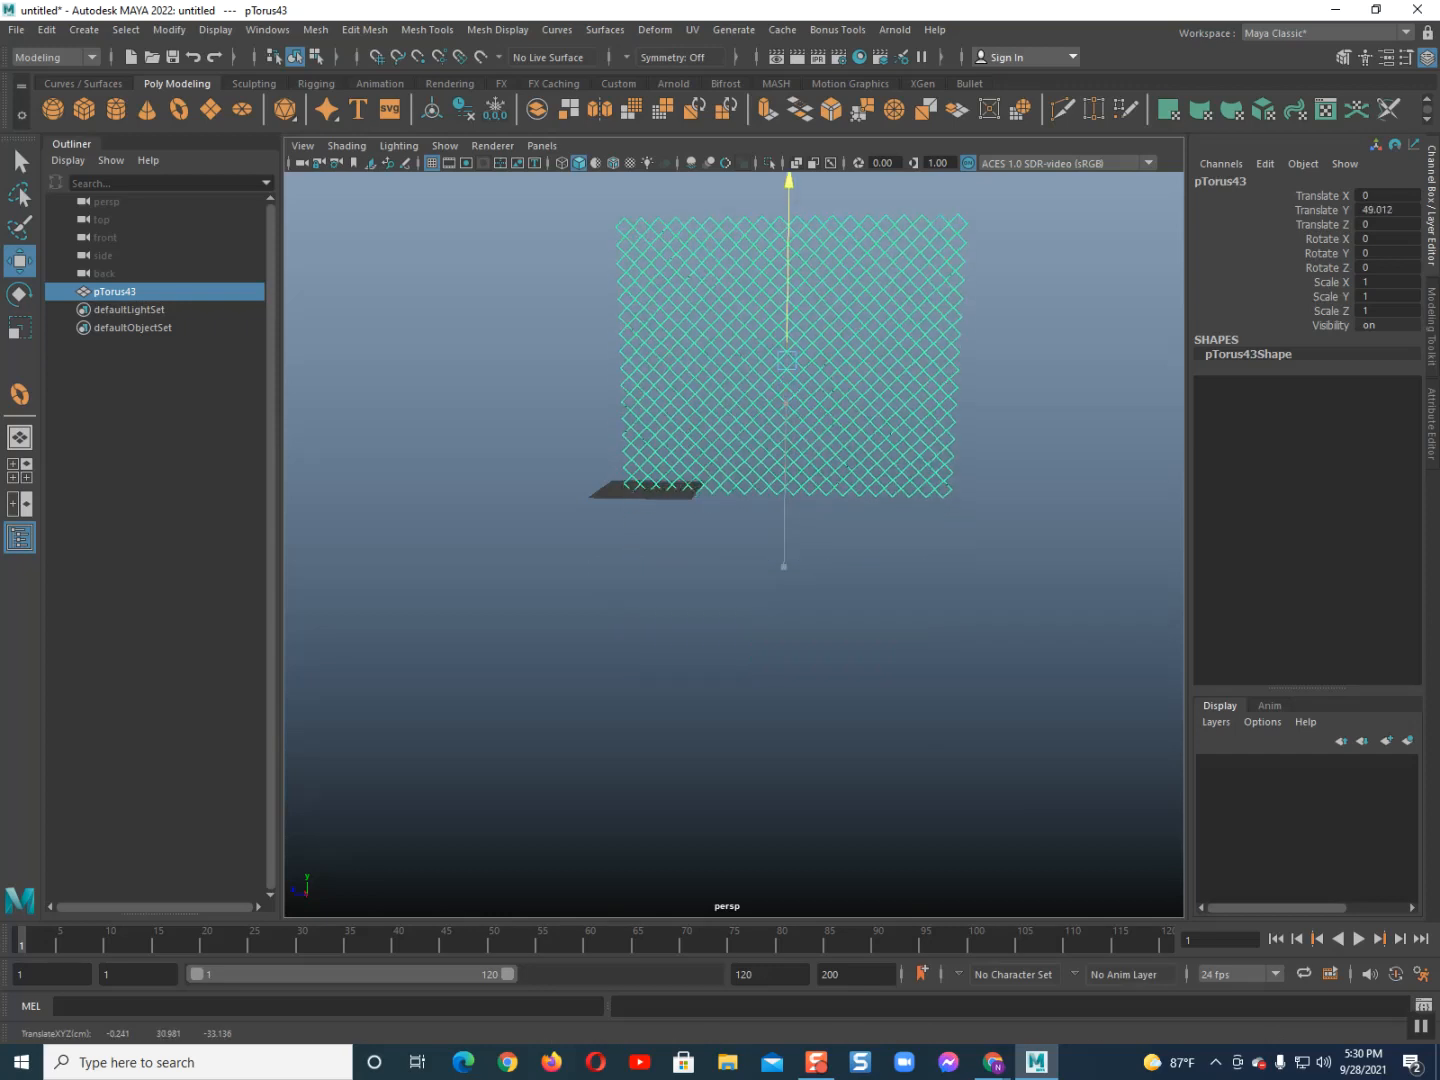
key("r")
left_click_drag(784, 356, 740, 355)
key("w")
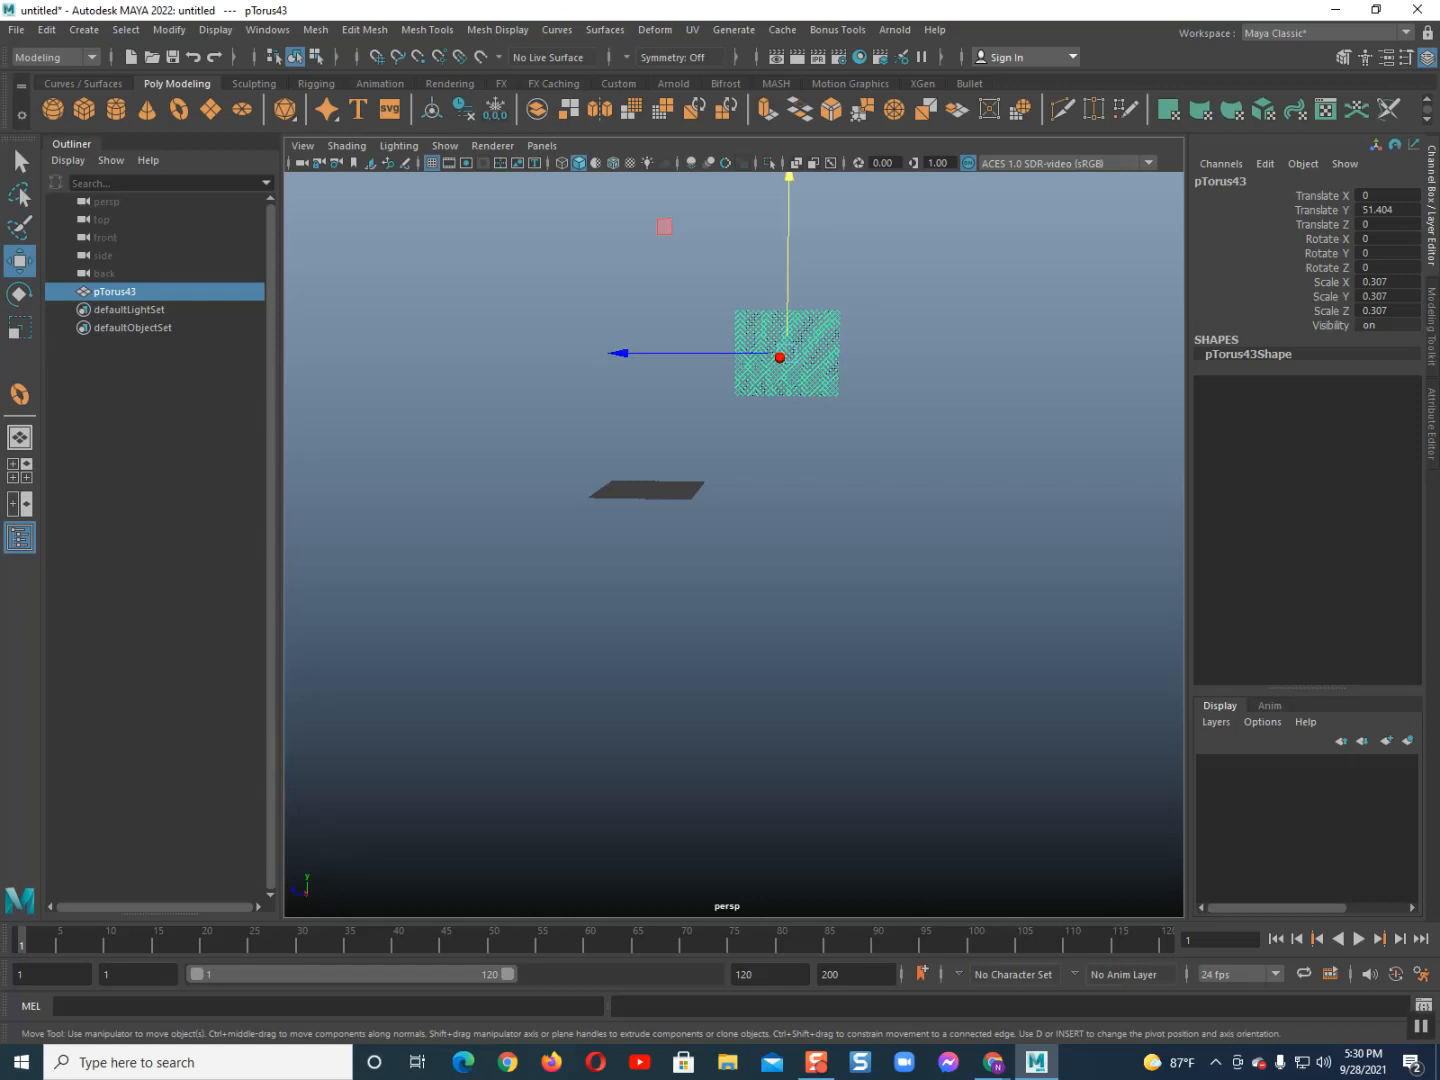
Move the scaled fence panel down and along Z toward the grid, and enlarge the viewport around it
middle_click_drag(661, 225, 511, 331)
key("f")
key("ctrl+space")
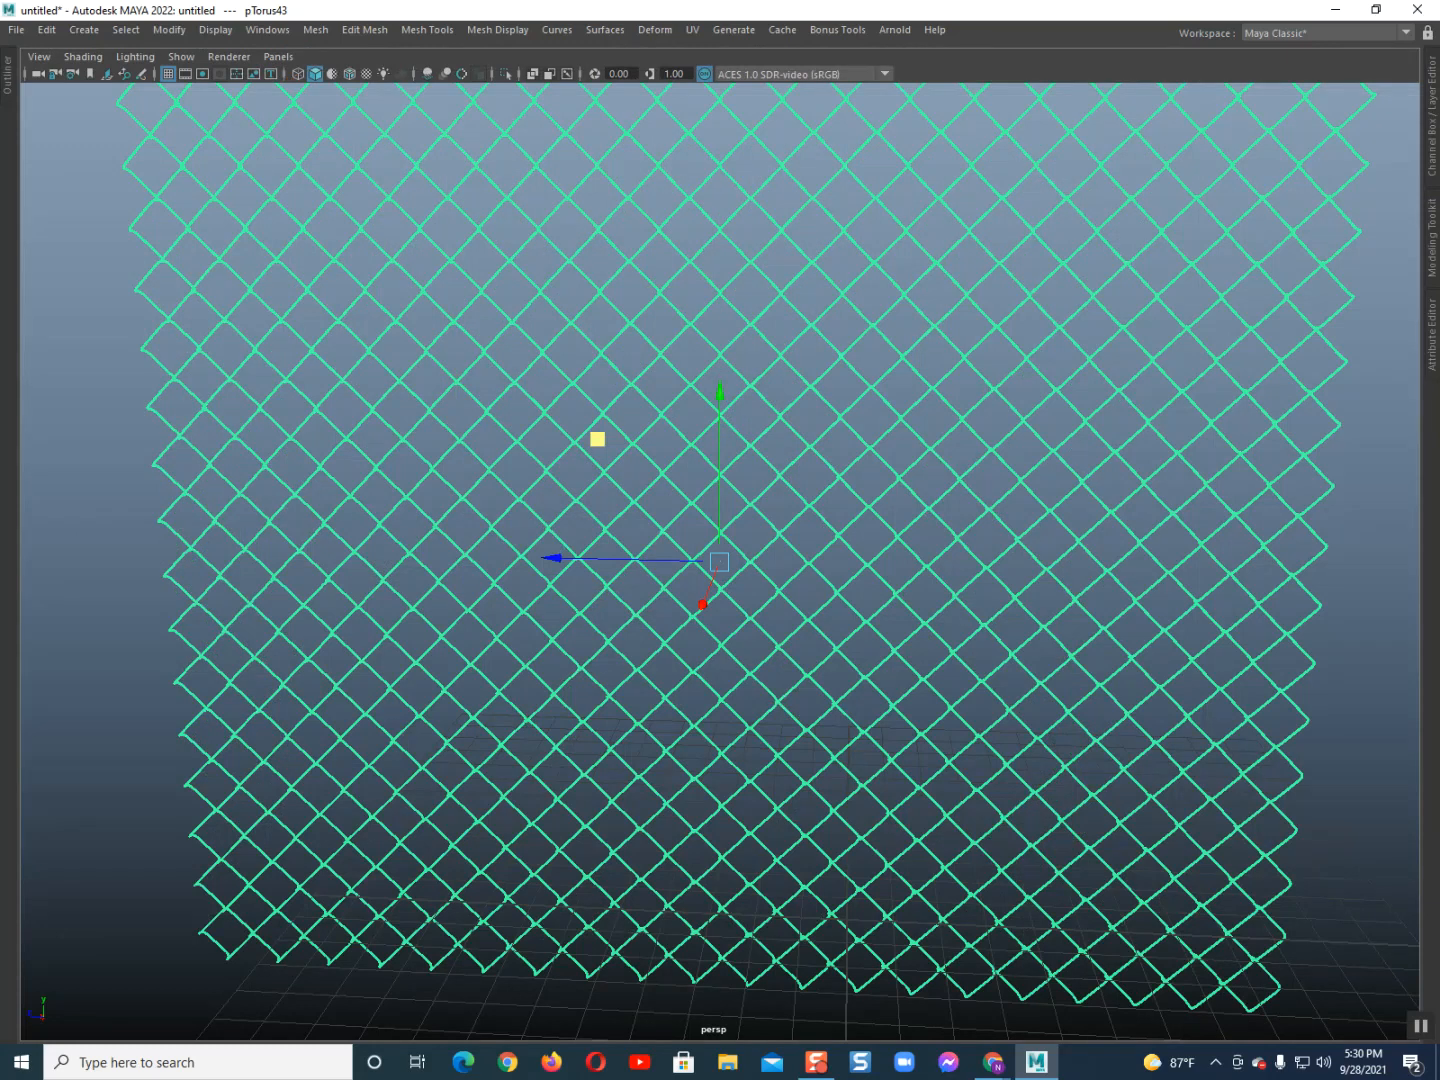
Assign a new Phong material to the fence panel and lighten its color to near white
left_click(774, 379)
scroll(720, 561, "down", 3)
scroll(720, 562, "up", 2)
left_click_drag(720, 562, 900, 562, "alt")
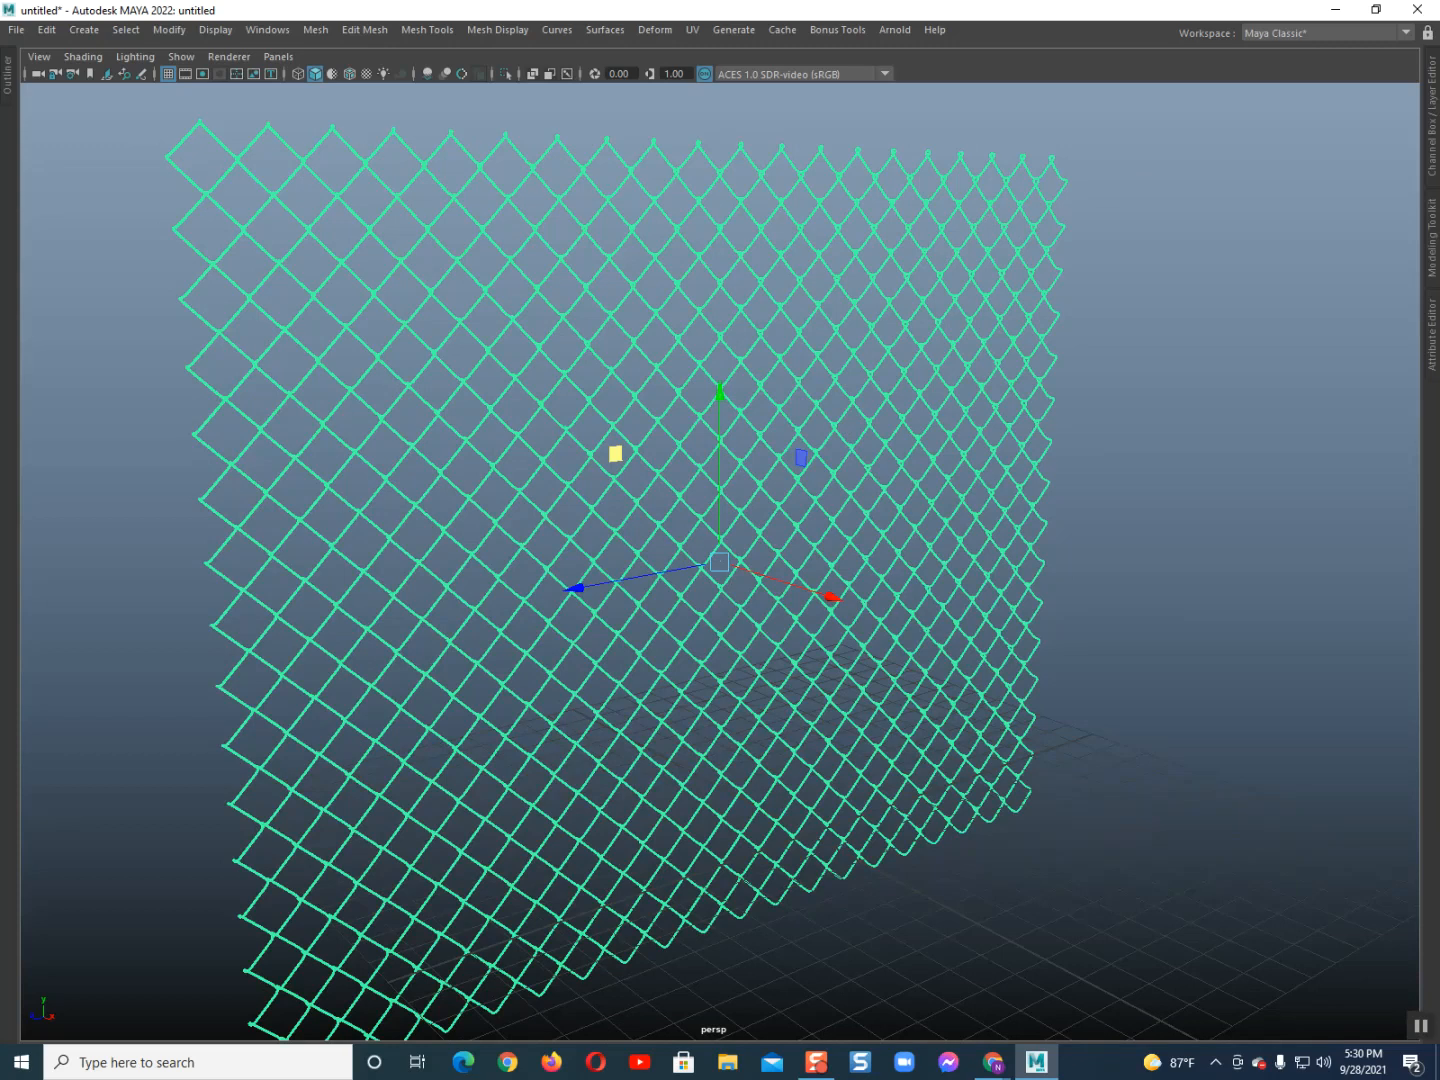
right_click_drag(590, 965, 716, 967)
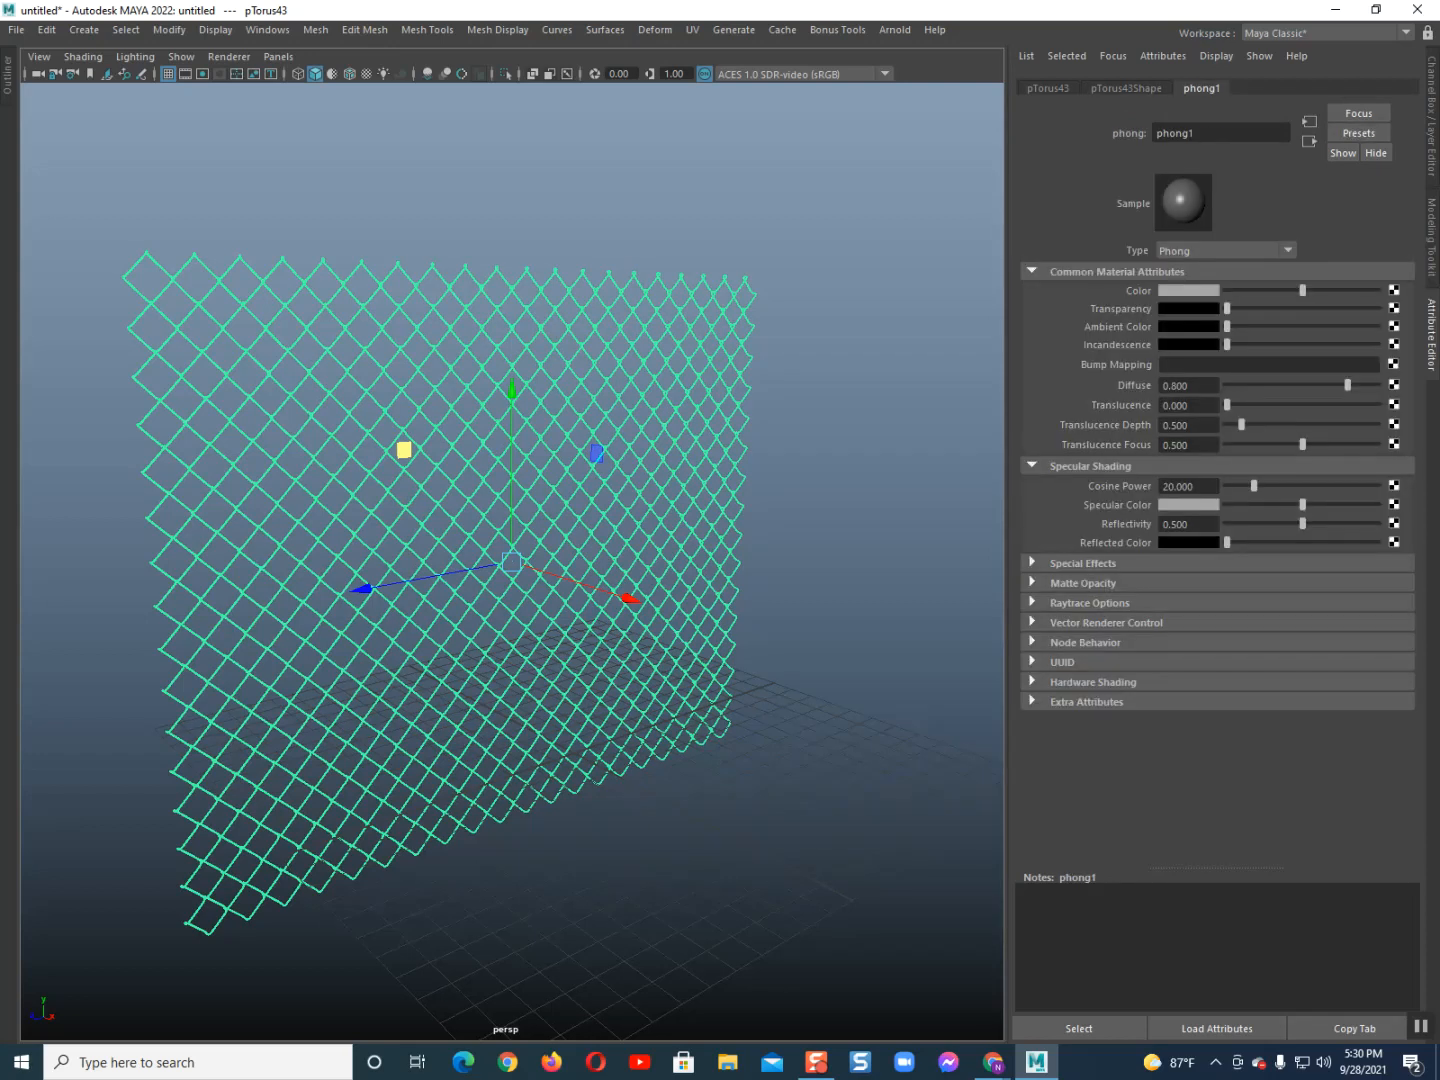
left_click_drag(1302, 290, 1375, 290)
key("alt+d")
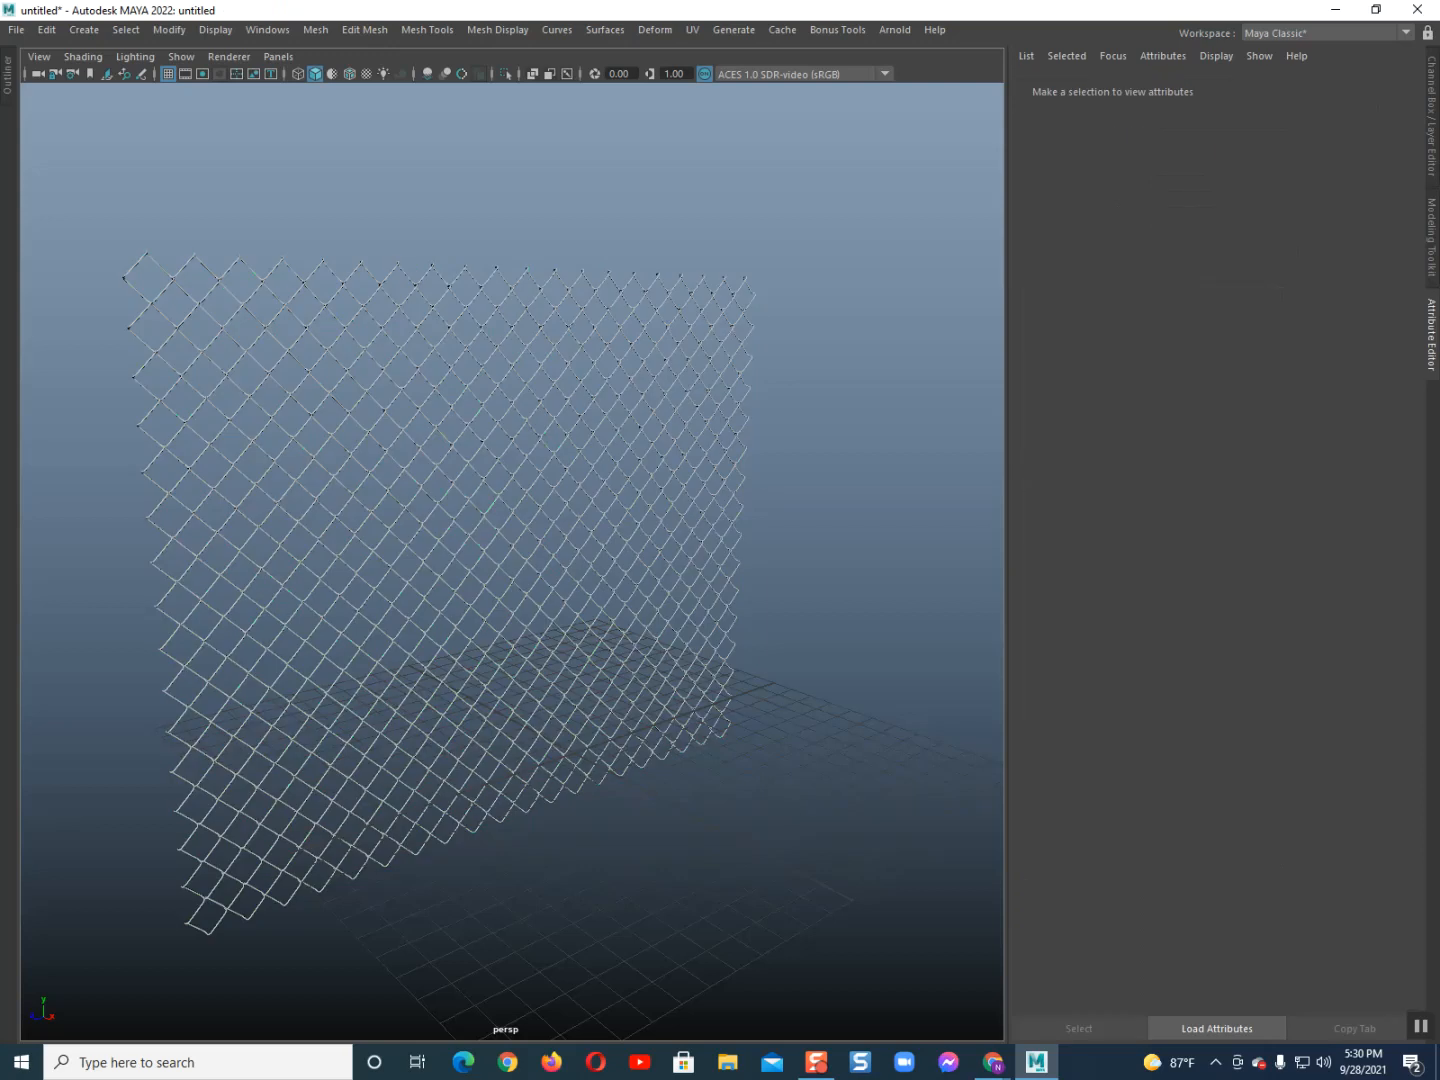
Close the Attribute Editor and hide the viewport grid to inspect the shaded fence mesh from both sides
scroll(512, 561, "up", 3)
middle_click_drag(512, 562, 563, 561, "alt")
left_click(1431, 335)
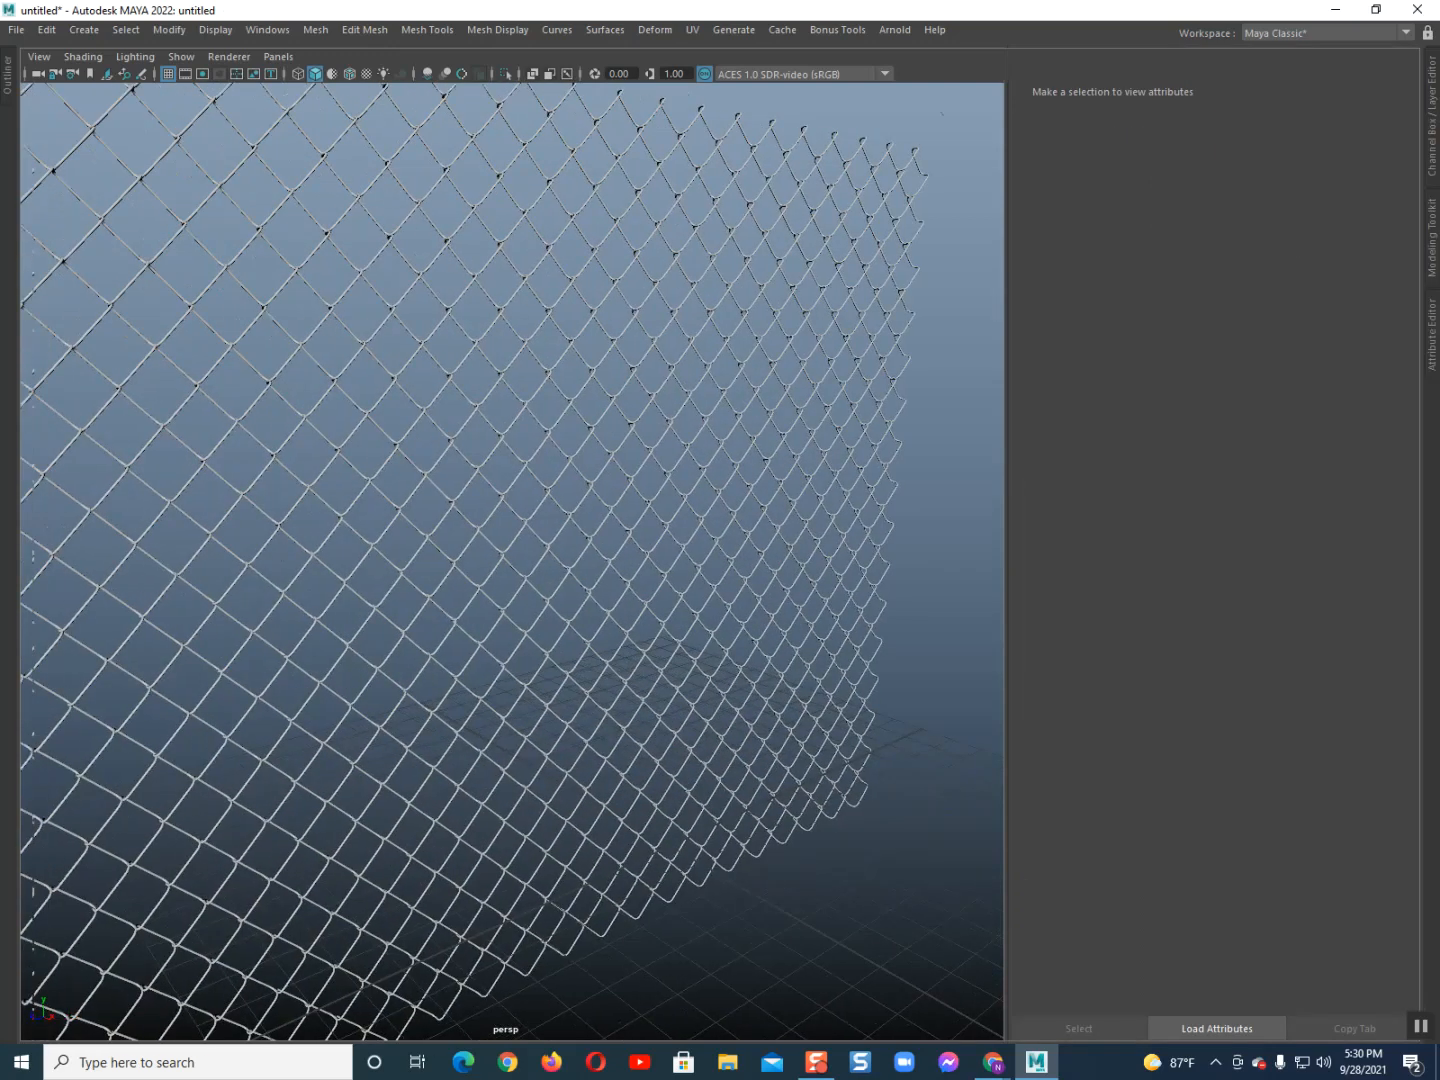
scroll(720, 562, "up", 1)
left_click_drag(720, 561, 1111, 599, "alt")
scroll(721, 560, "down", 6)
middle_click_drag(720, 560, 880, 625, "alt")
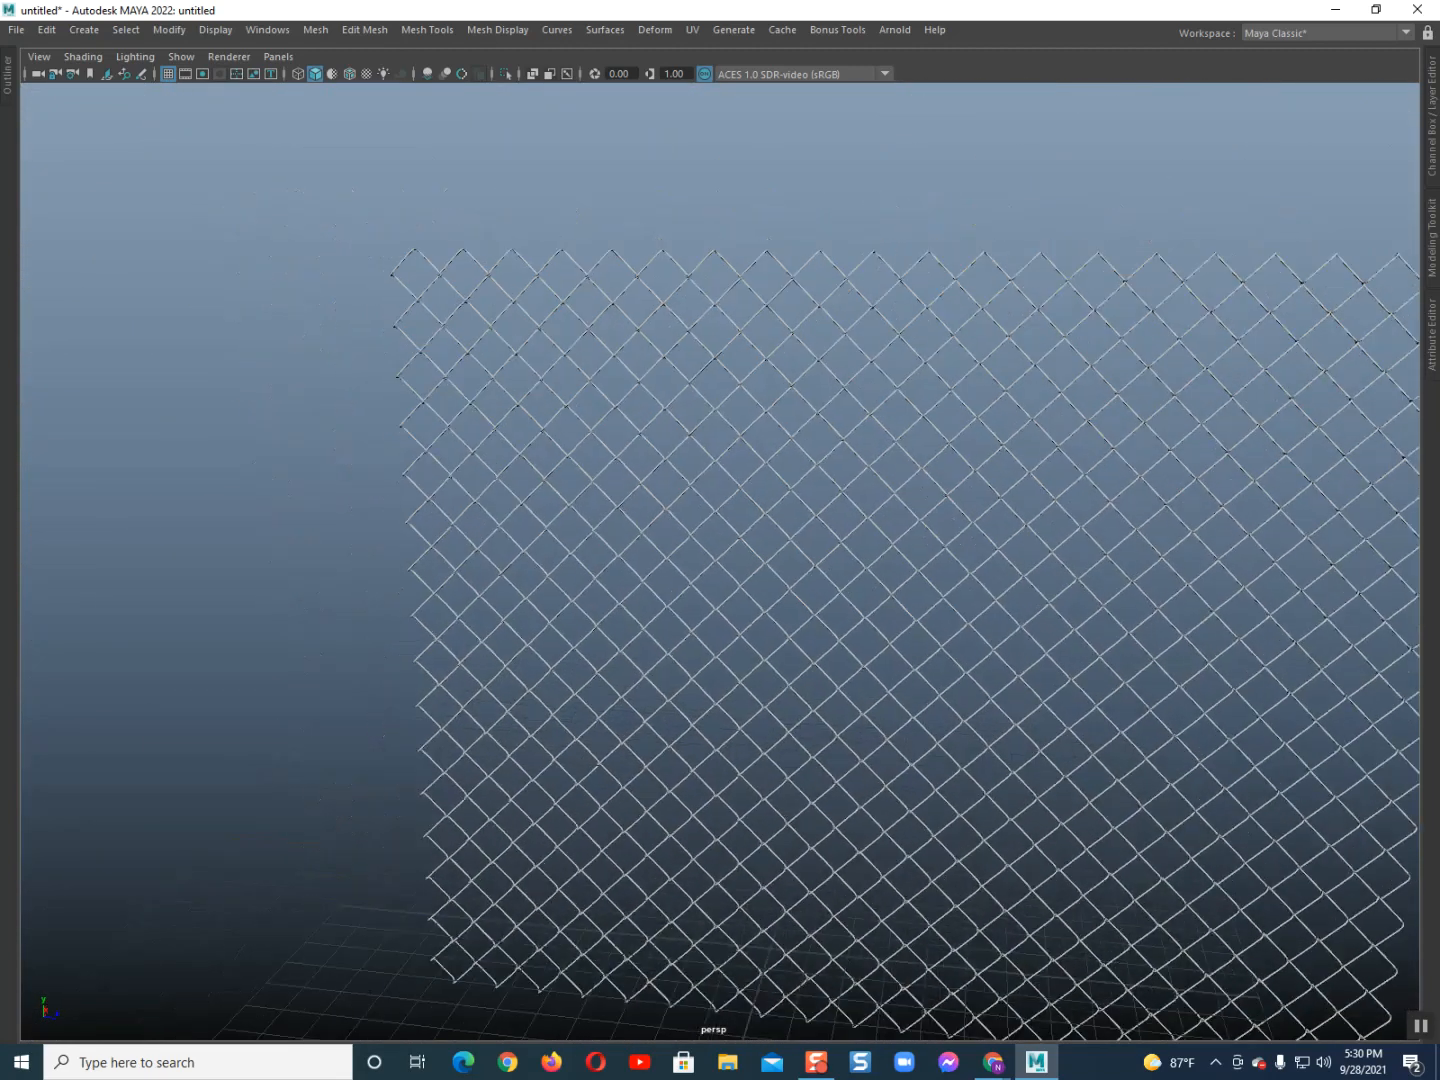
left_click_drag(880, 626, 841, 686, "alt")
left_click(167, 73)
scroll(720, 560, "up", 6)
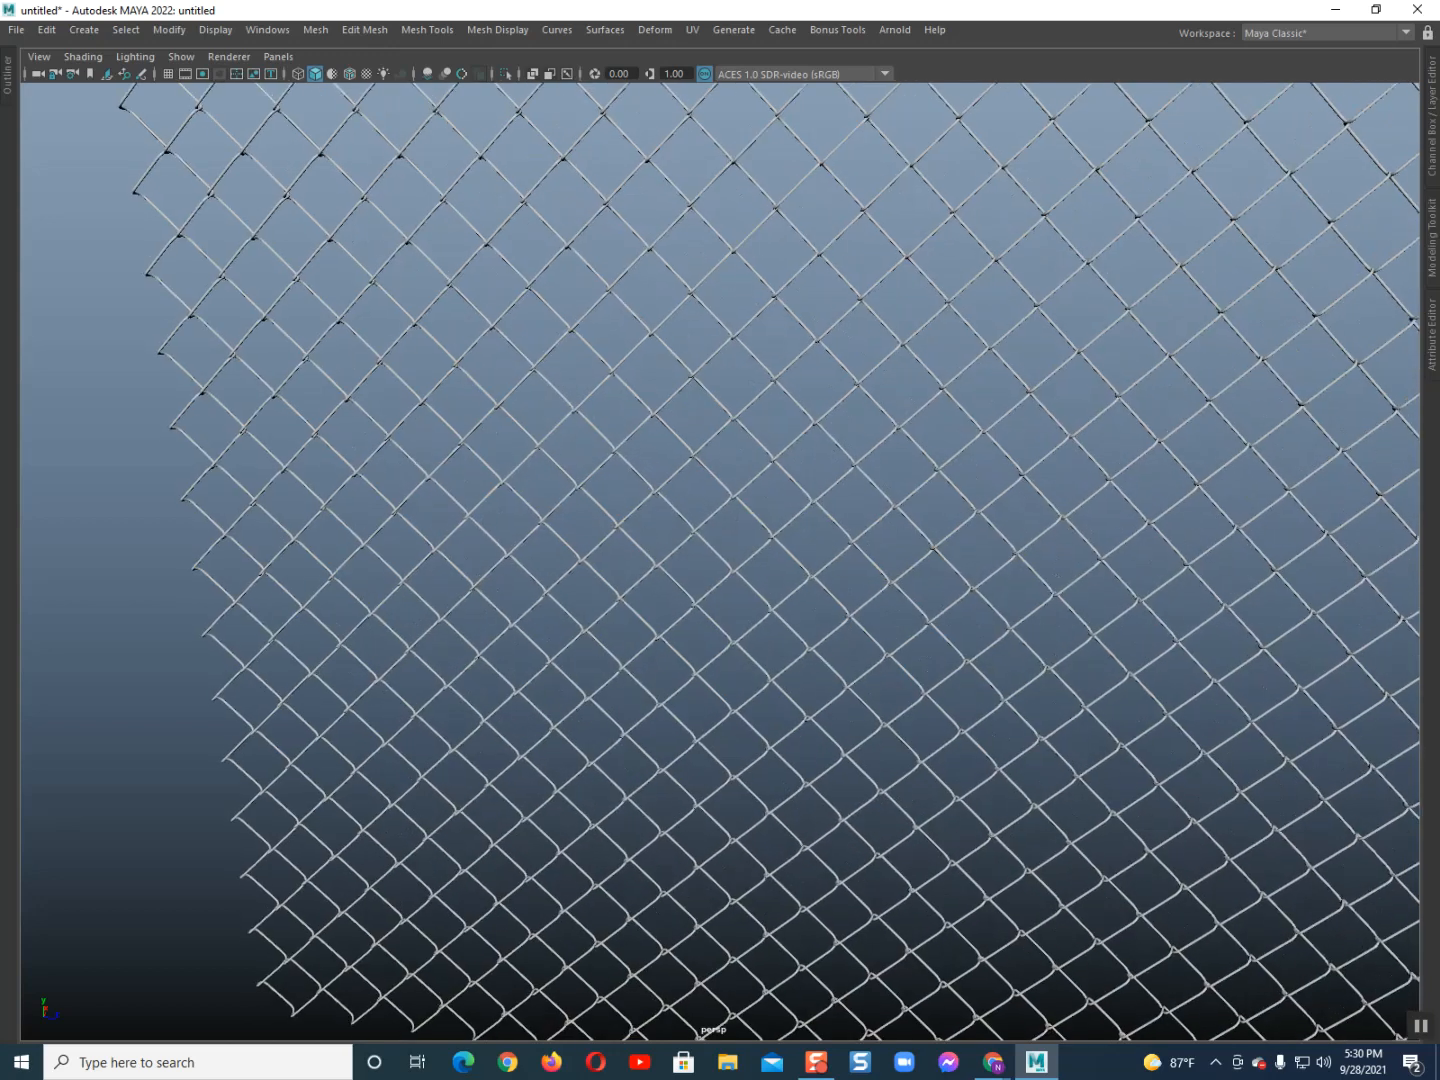
left_click_drag(720, 560, 661, 555, "alt")
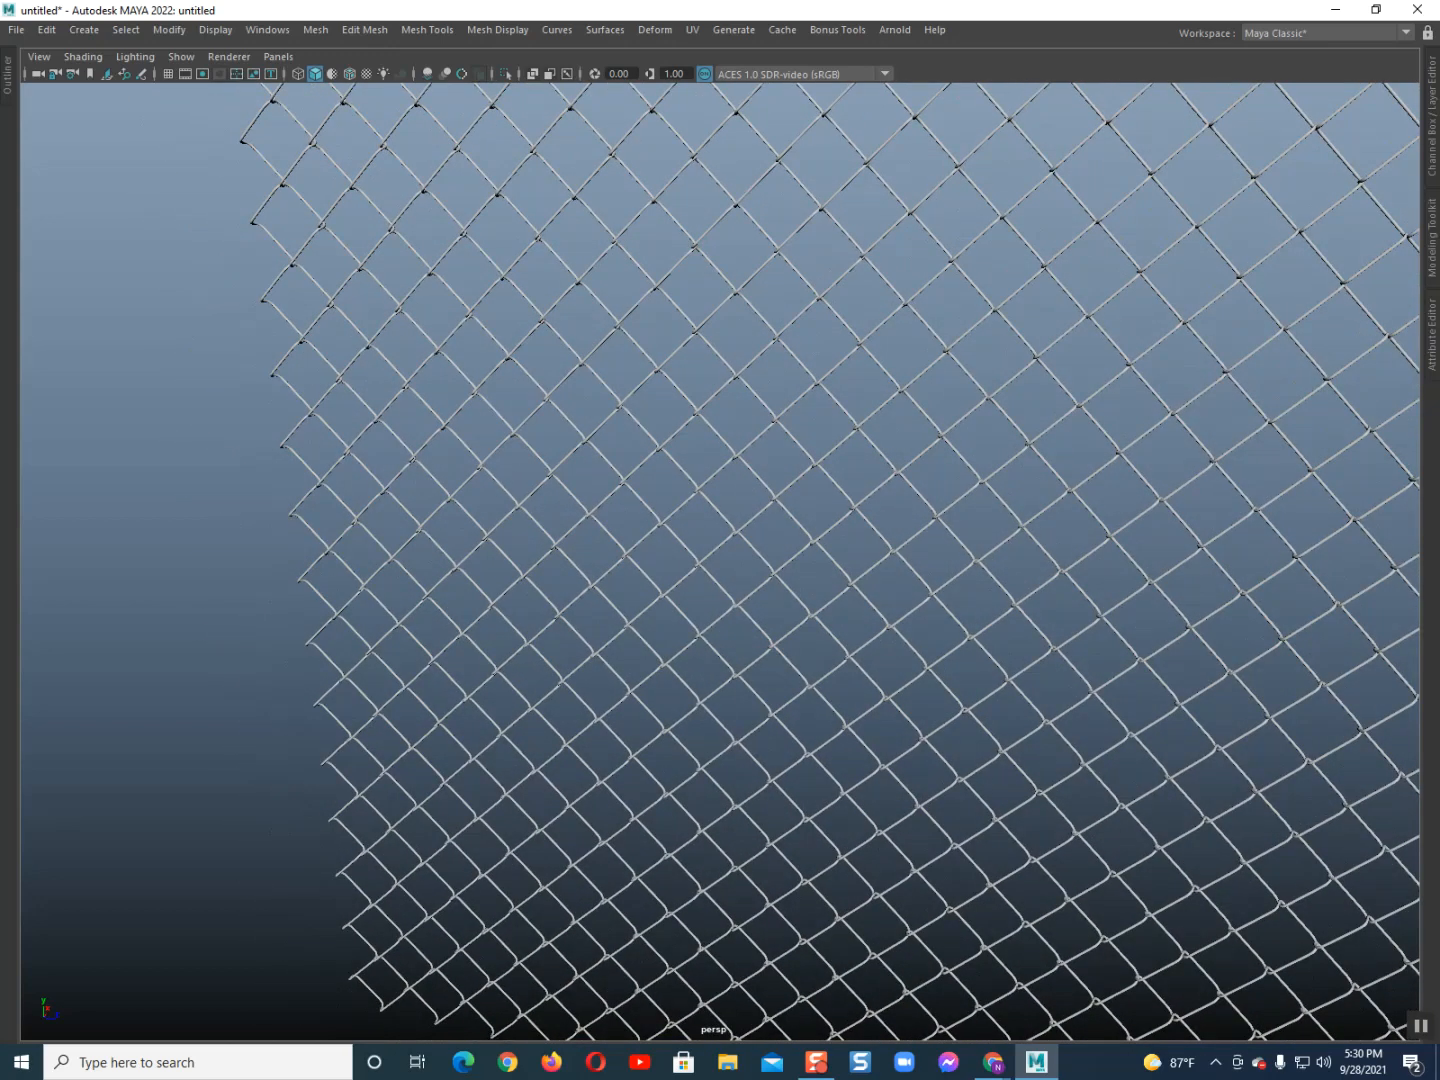
Save the scene as the Maya Binary file Greel in the E:\maya project folder
key("ctrl+s")
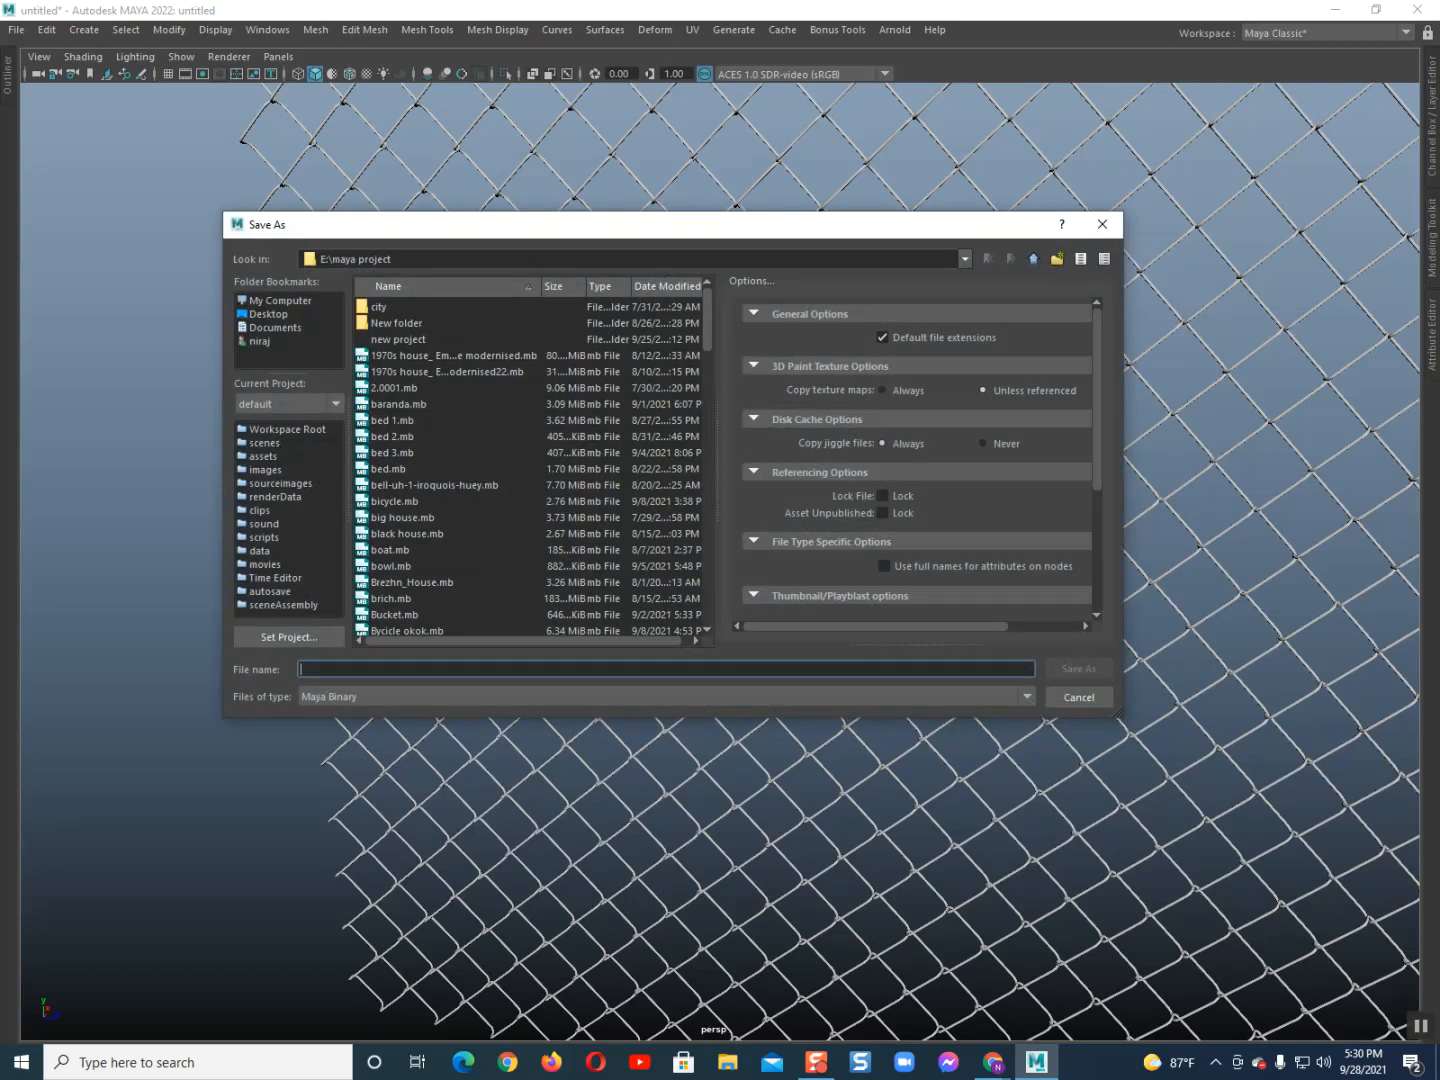
type("Greel")
key("Return")
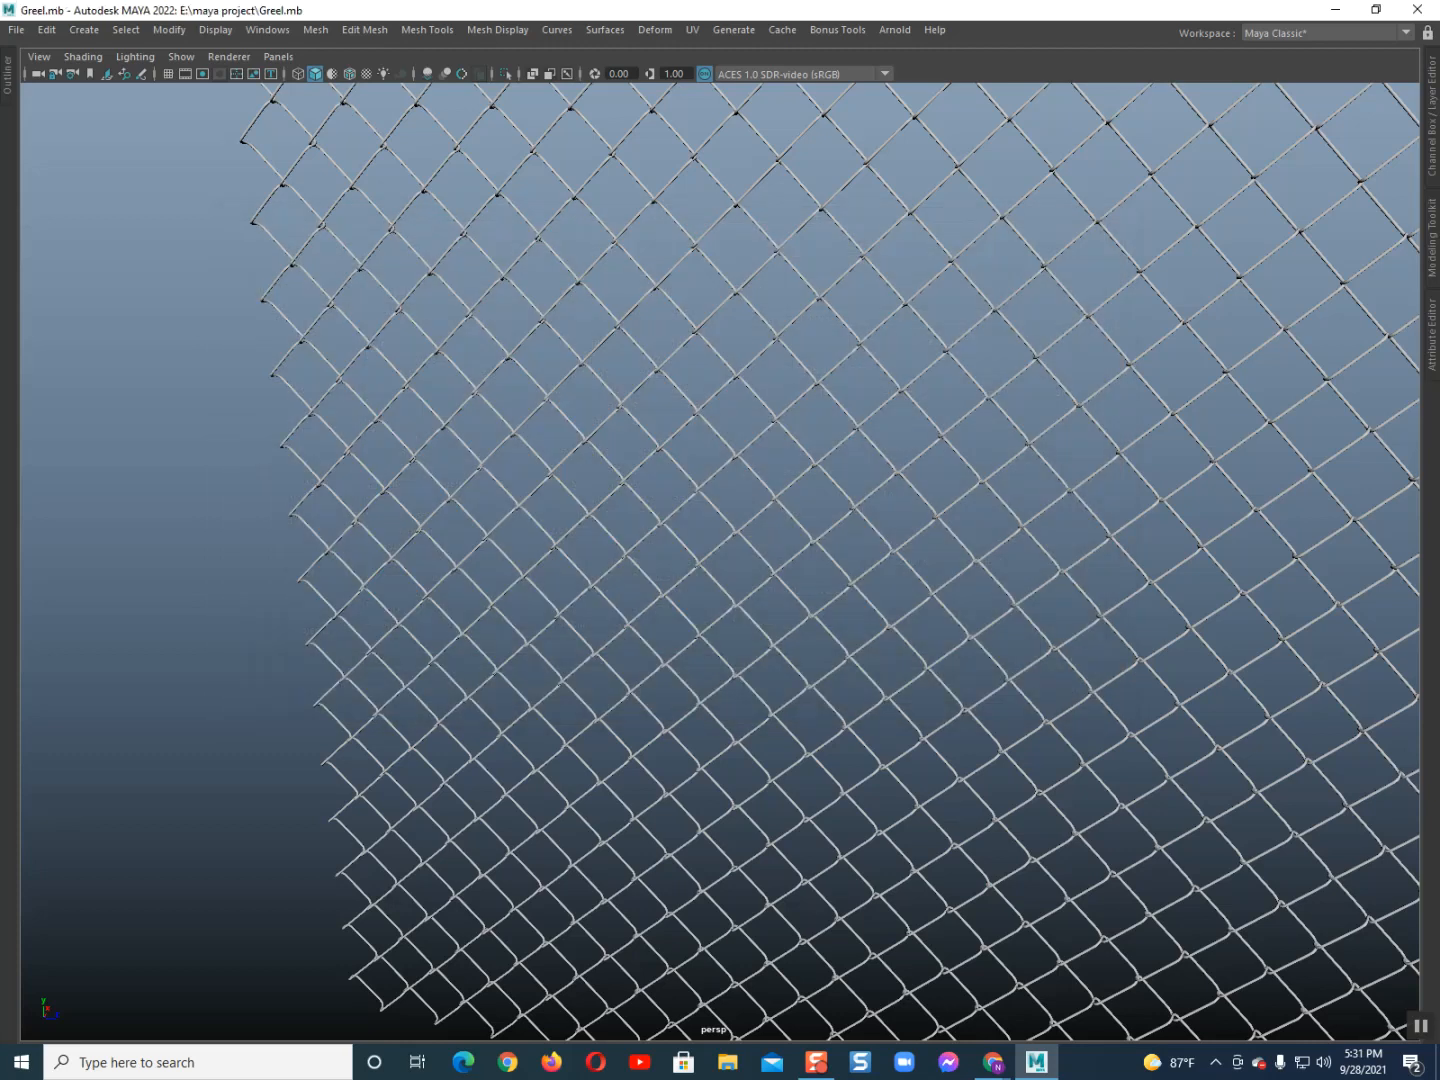
Reselect the fence mesh and export the selection in FBX format as Greel to the E:\export from maya folder
key("ctrl+z")
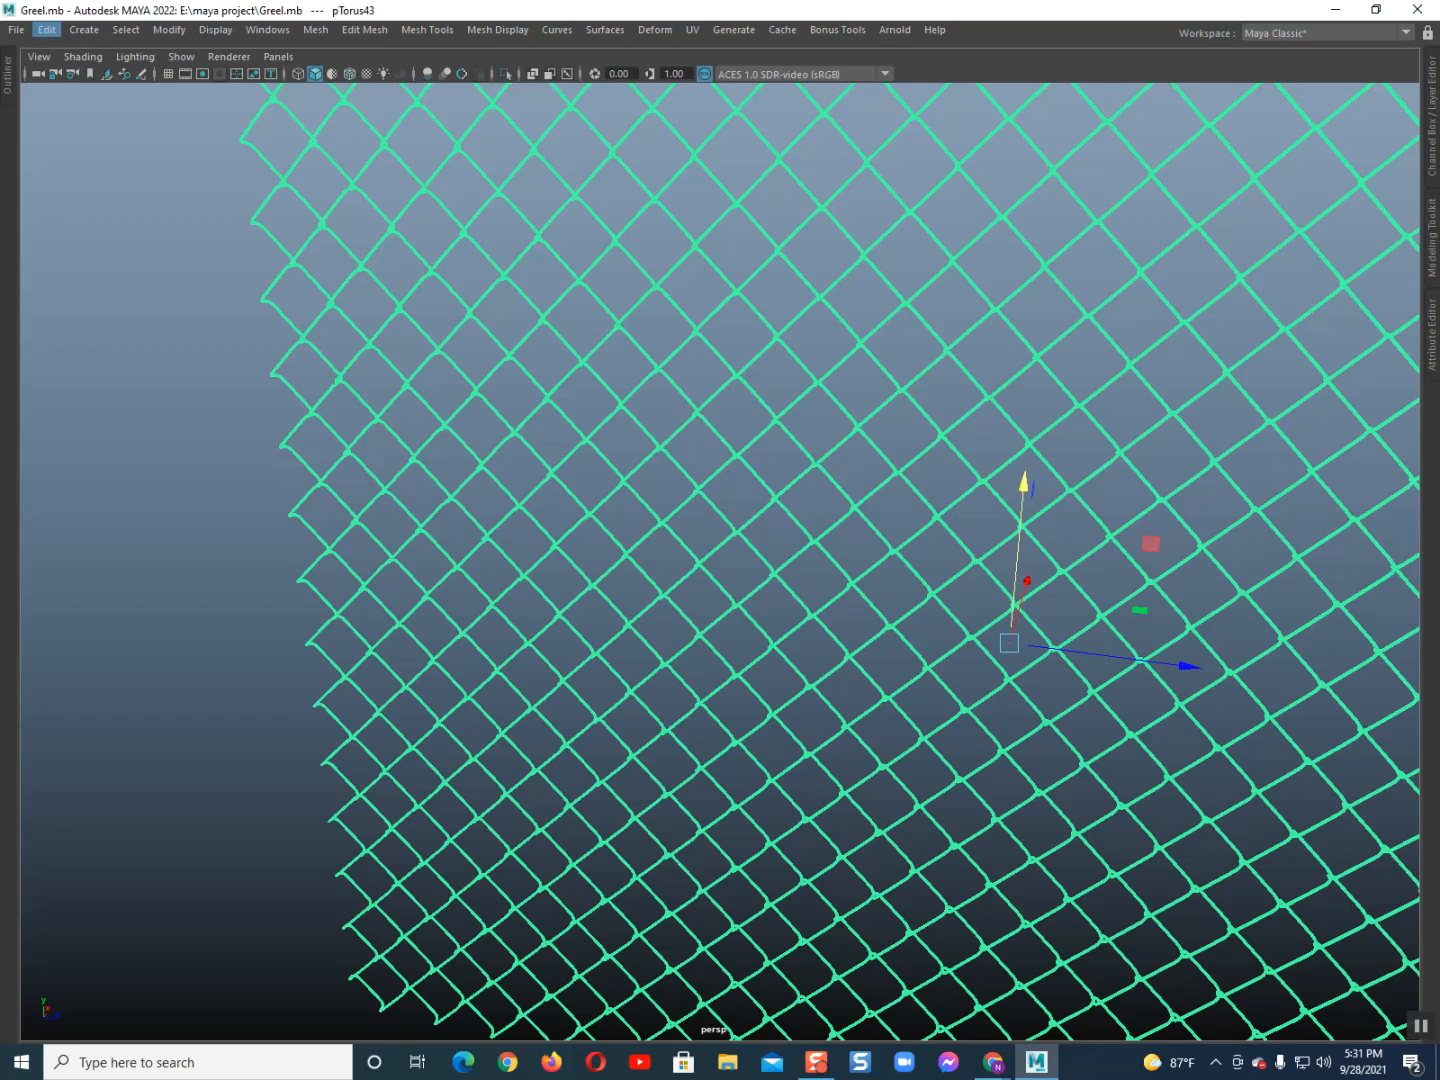
left_click(16, 29)
left_click(77, 282)
left_click(280, 301)
double_click(401, 323)
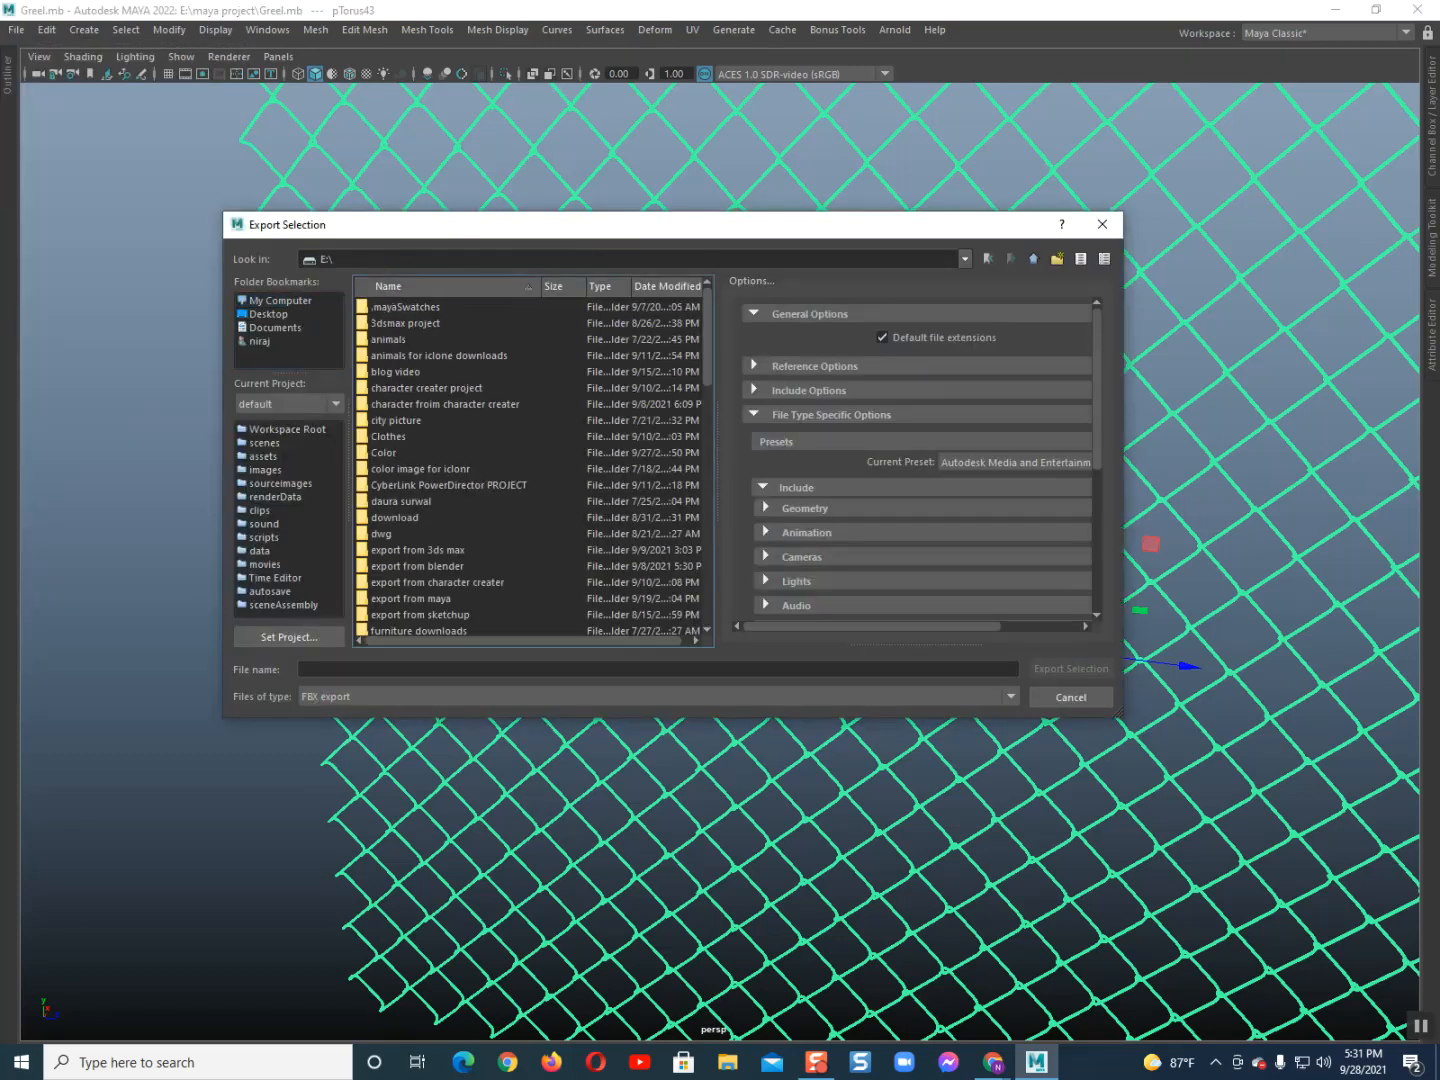
double_click(409, 599)
left_click(401, 668)
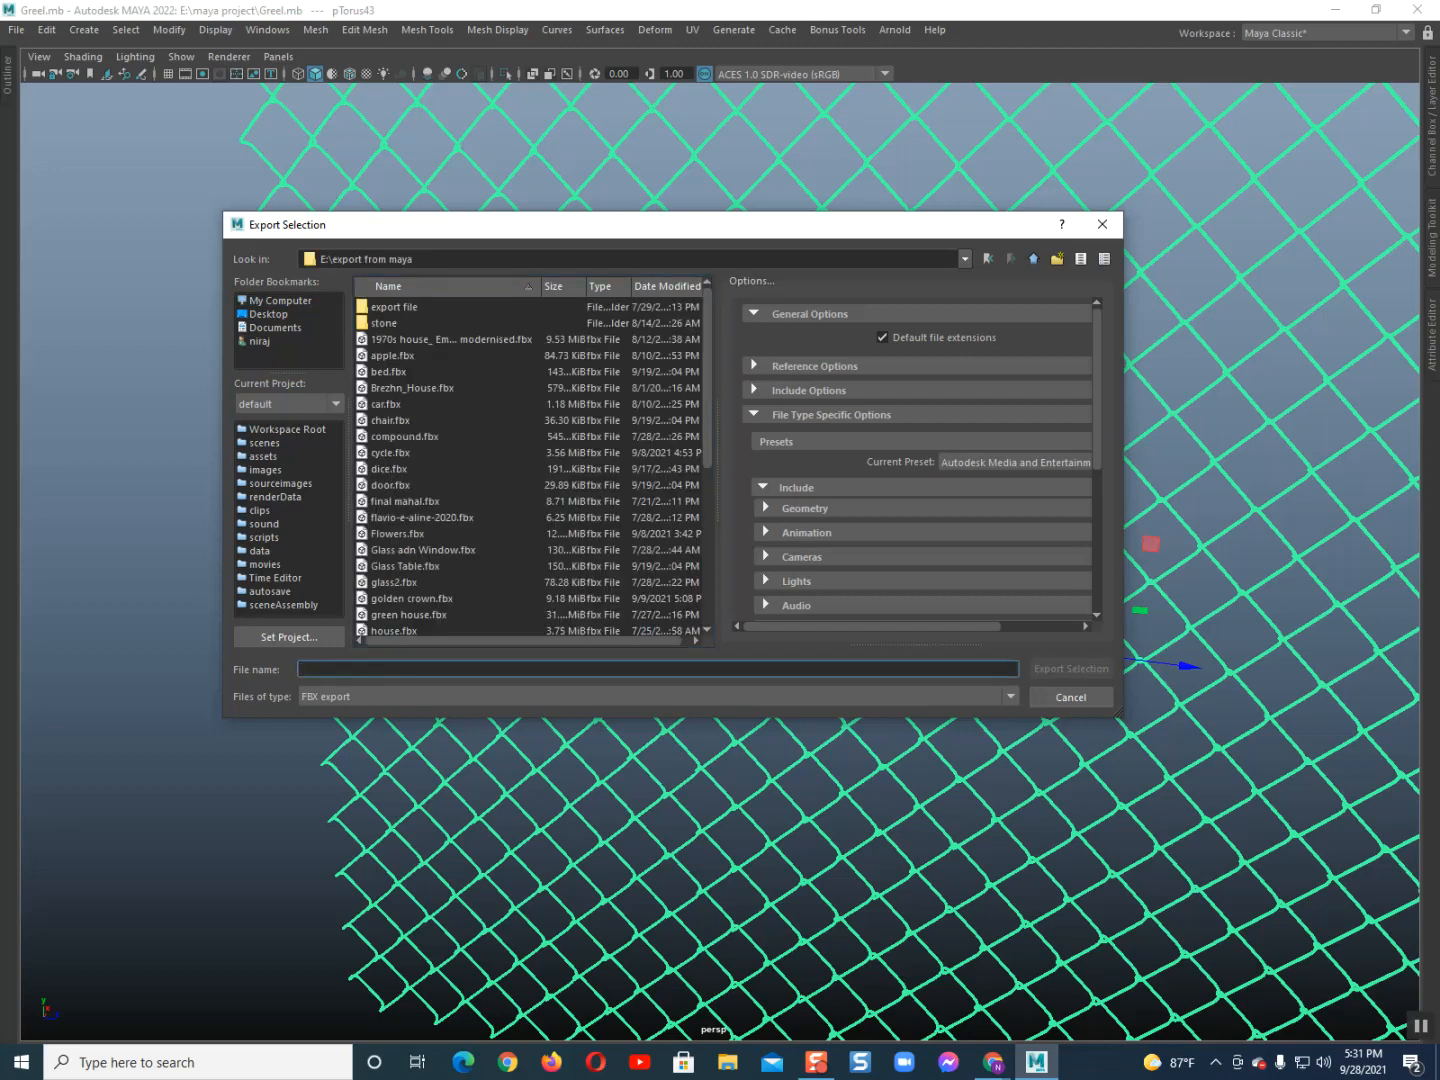
type("Greel")
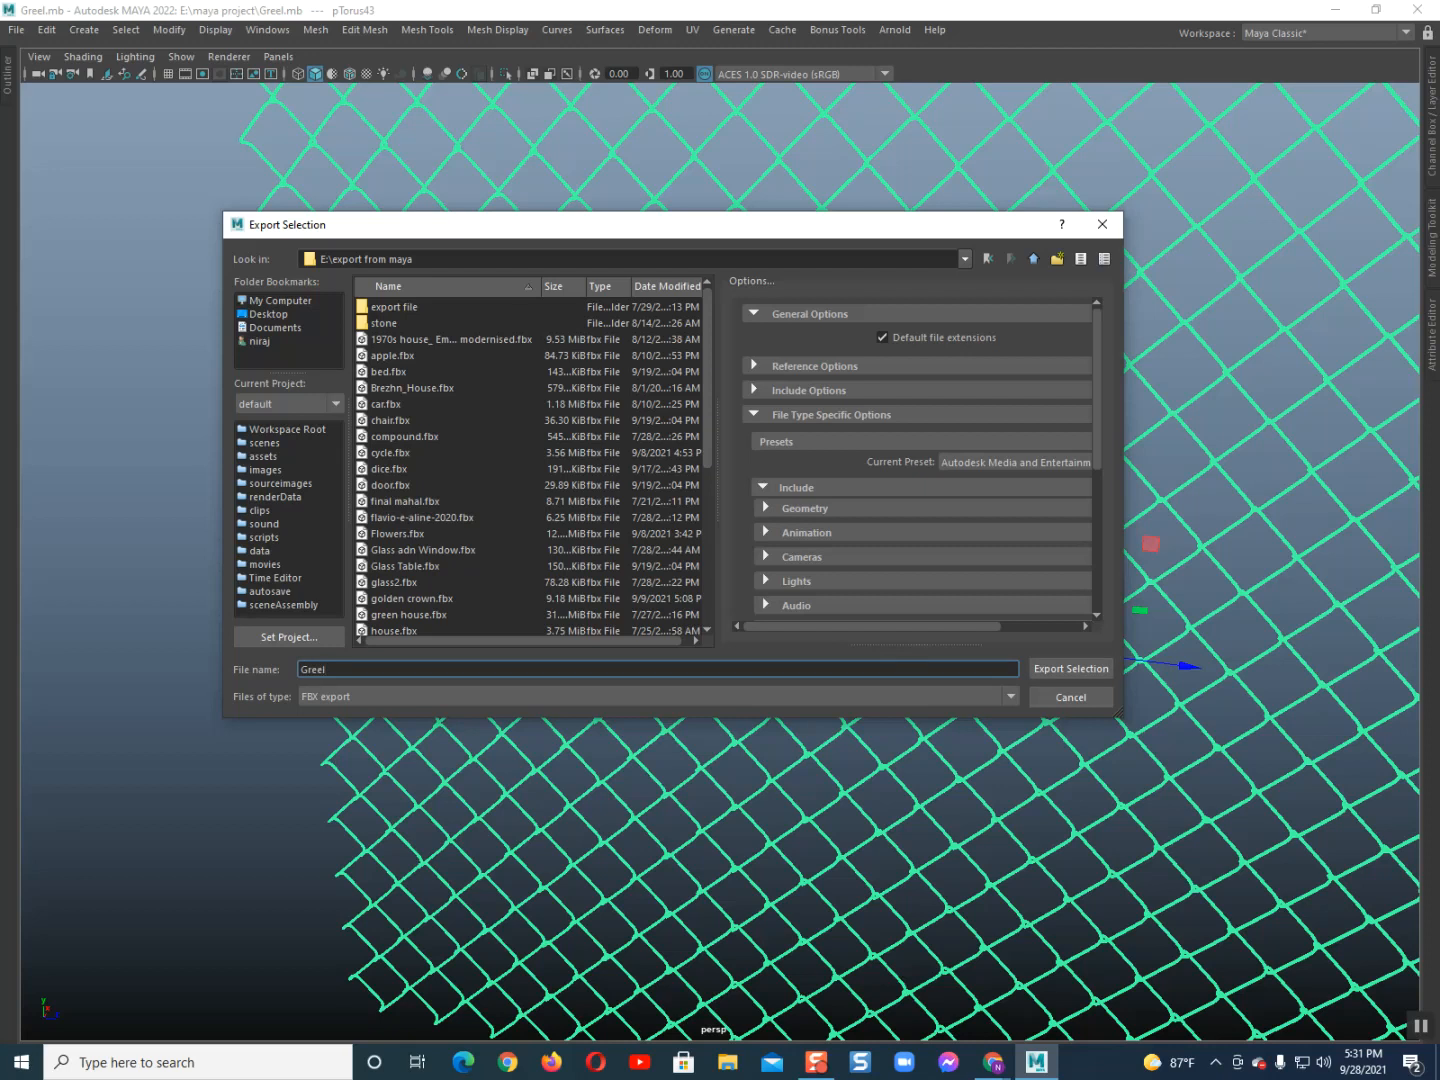
key("Return")
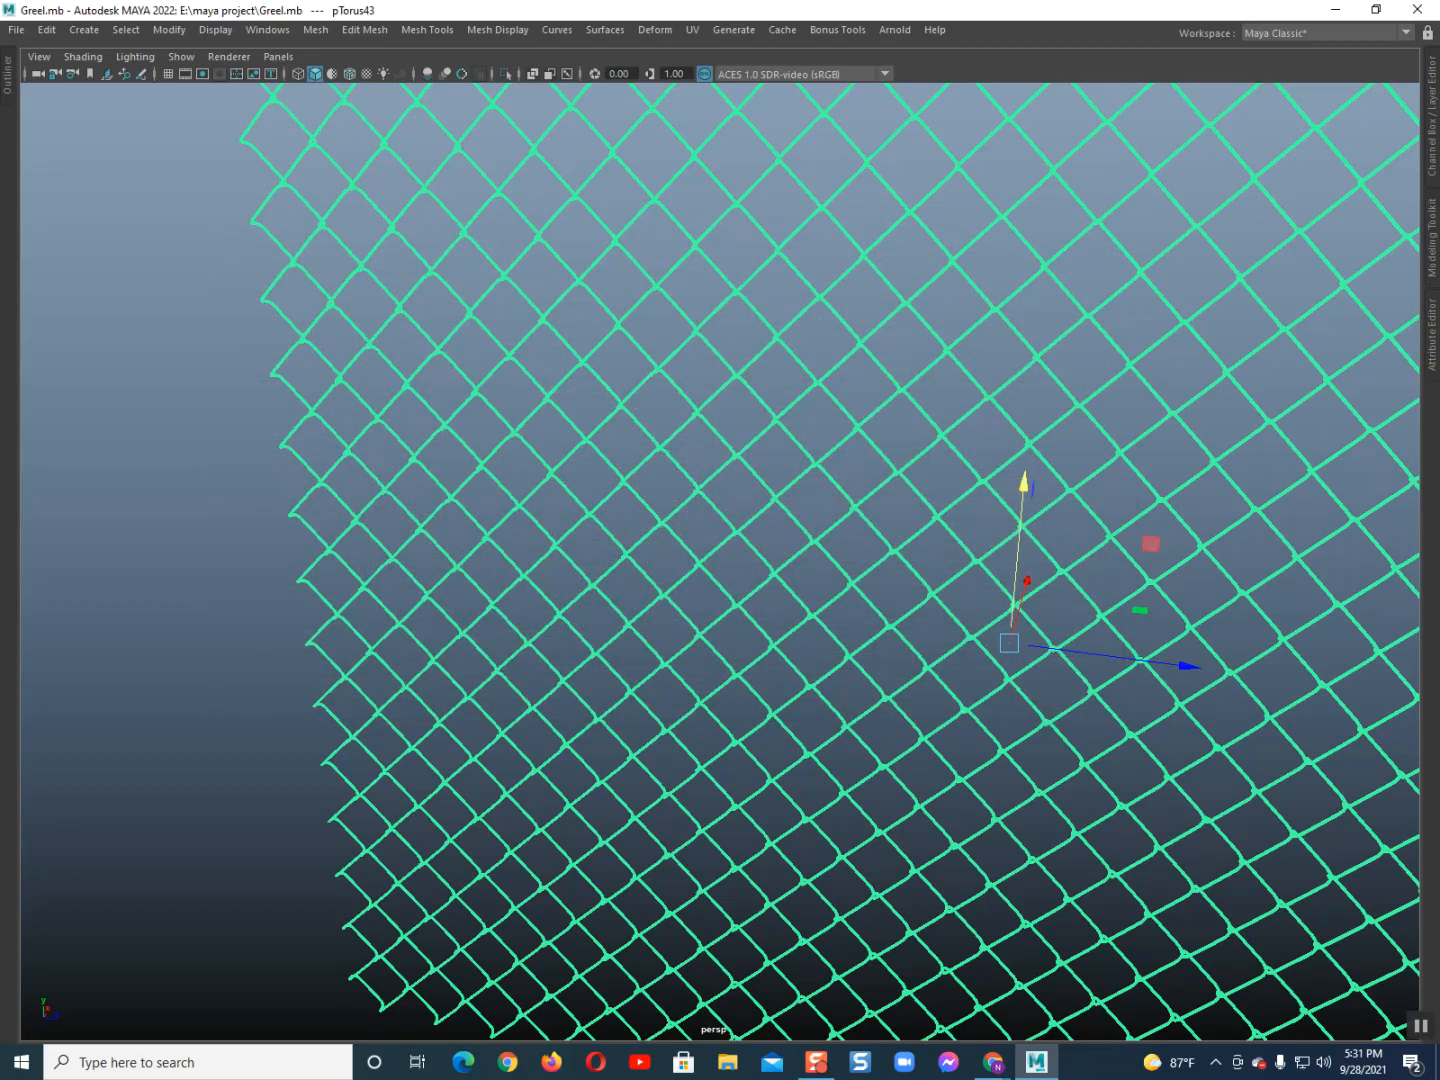
Deselect the fence and bring back the toolbars, shelf and time slider, leaving the Outliner and Channel Box collapsed
key("alt+d")
scroll(720, 561, "down", 1)
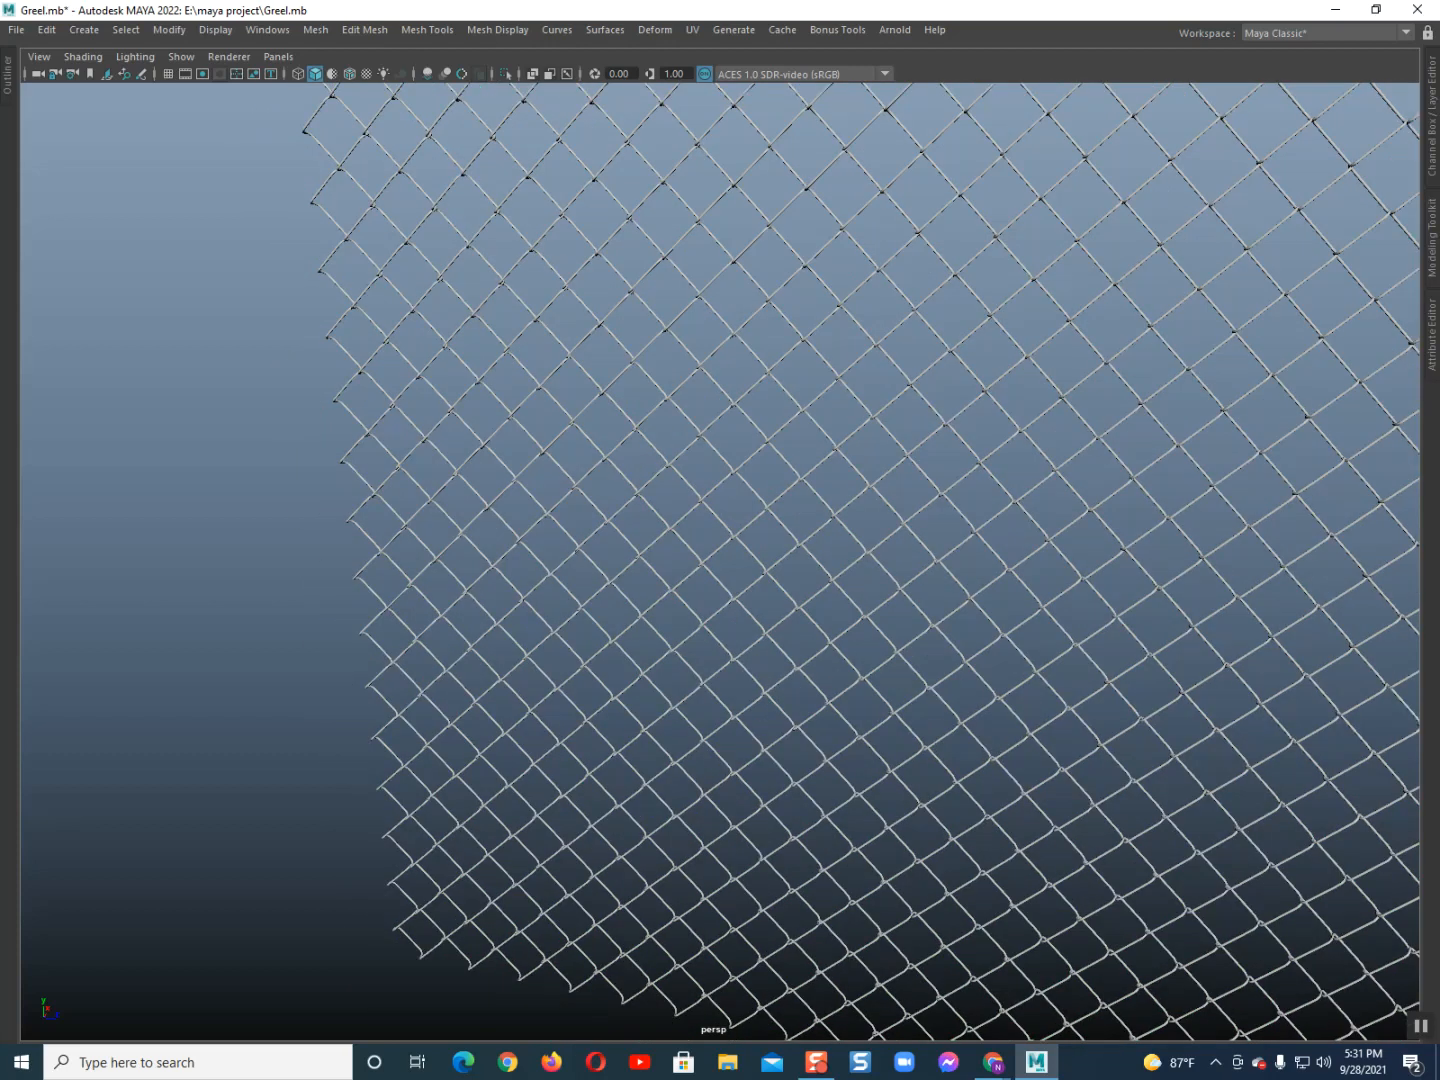
scroll(720, 561, "down", 1)
middle_click_drag(720, 561, 750, 635, "alt")
left_click_drag(750, 635, 680, 634, "alt")
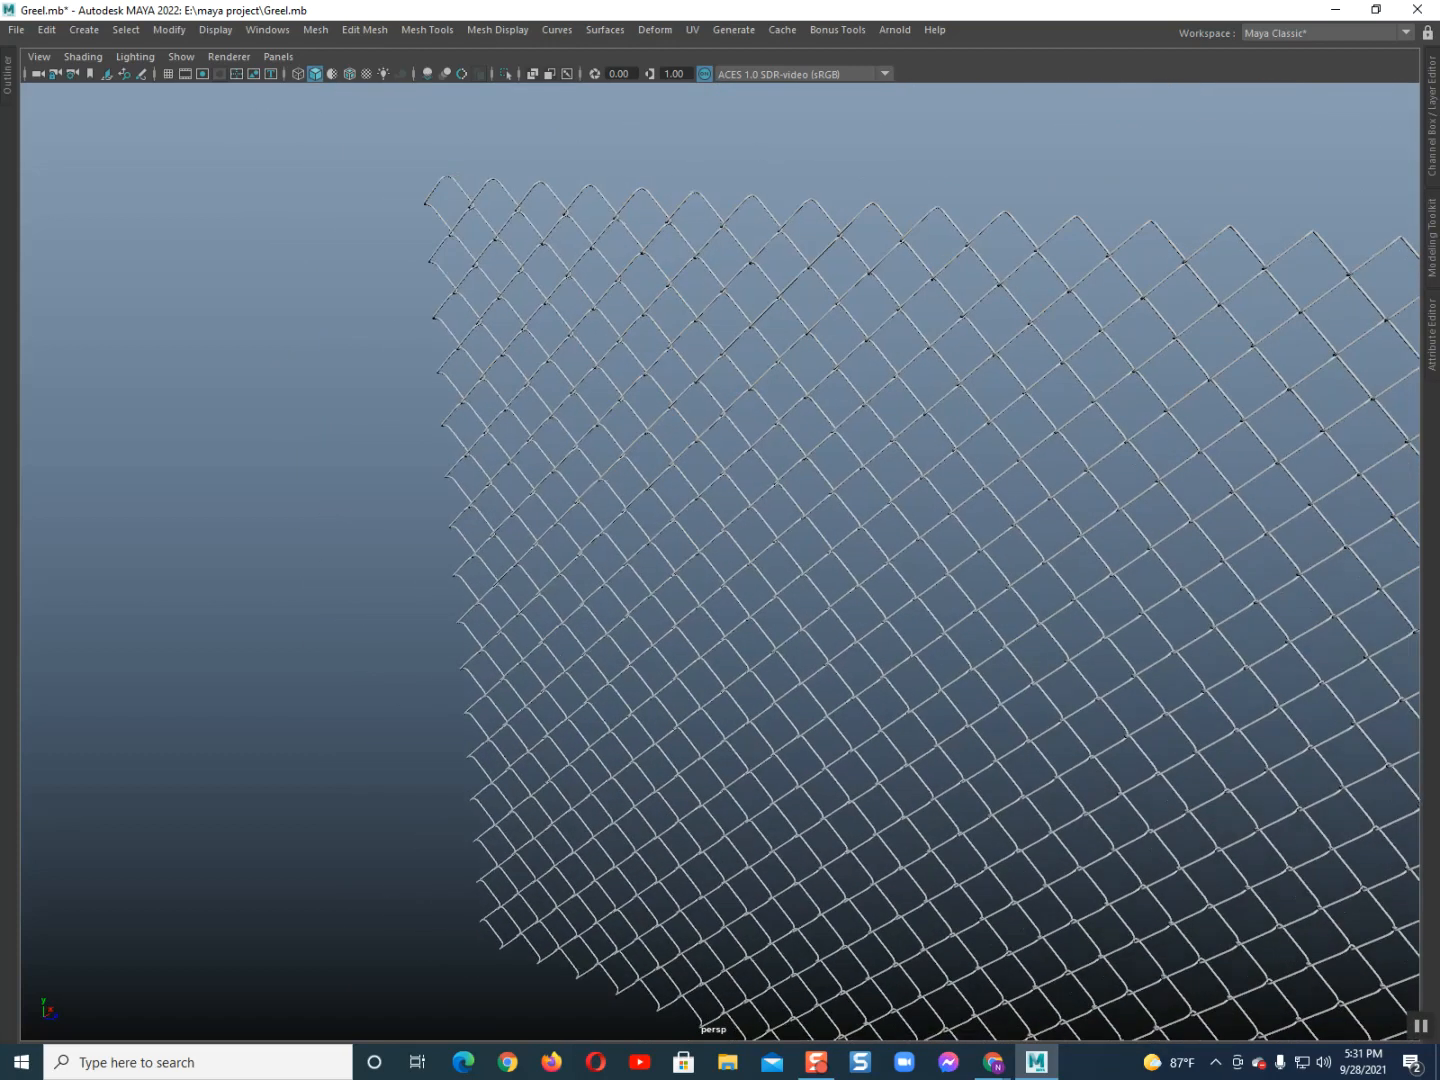
key("ctrl+space")
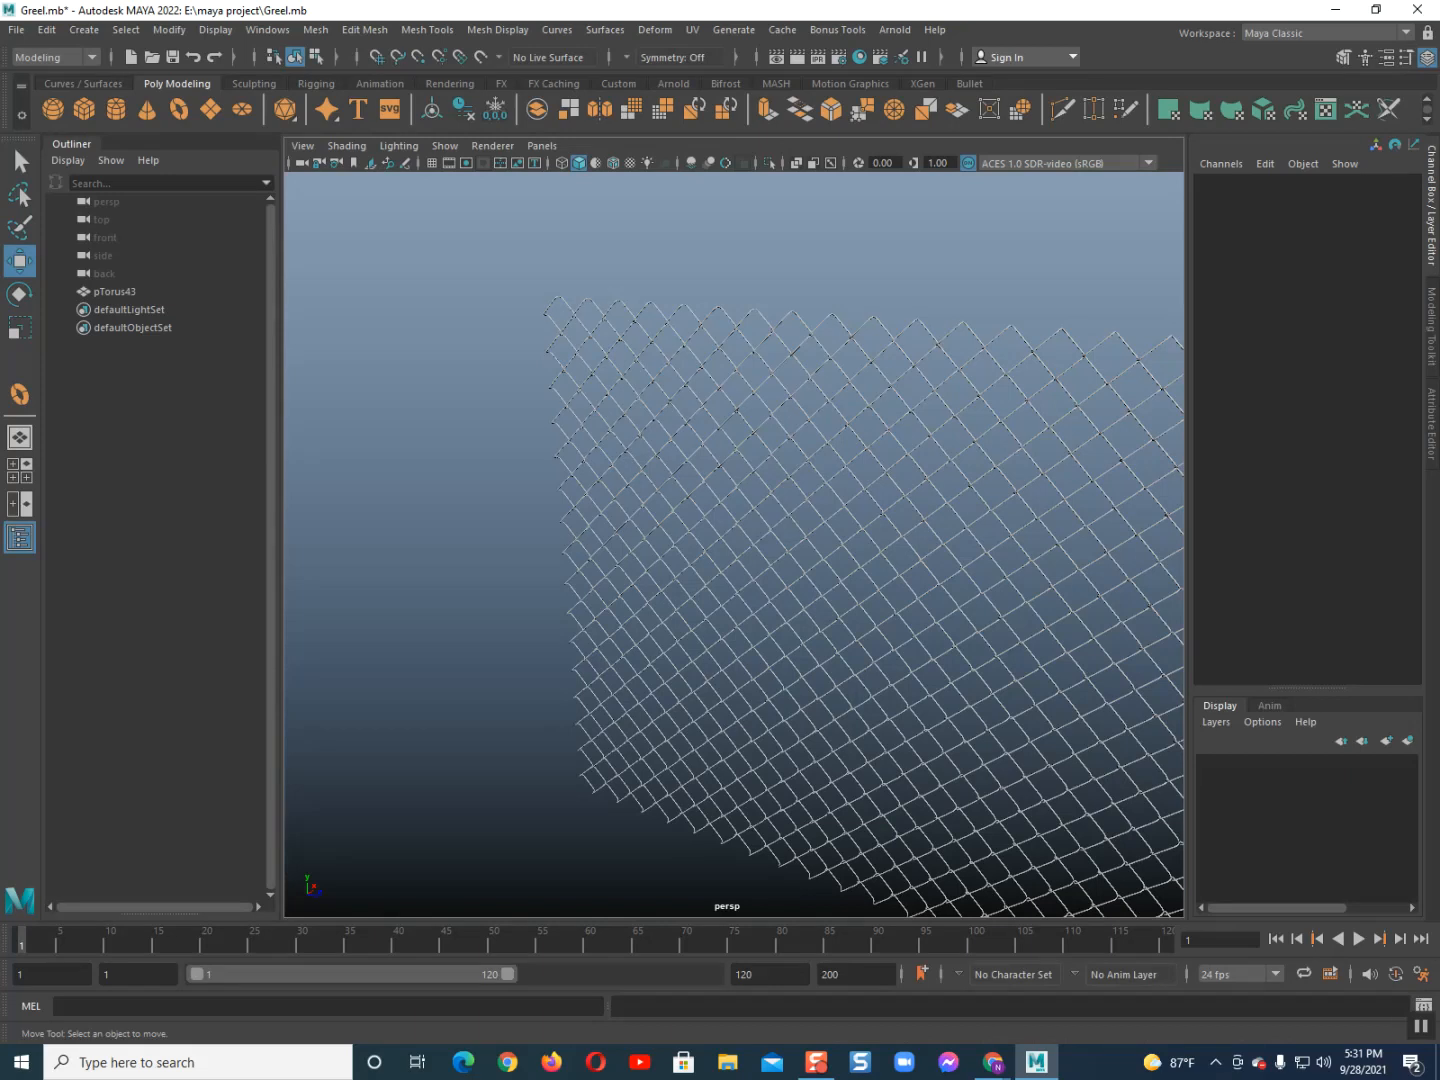
key("ctrl+space")
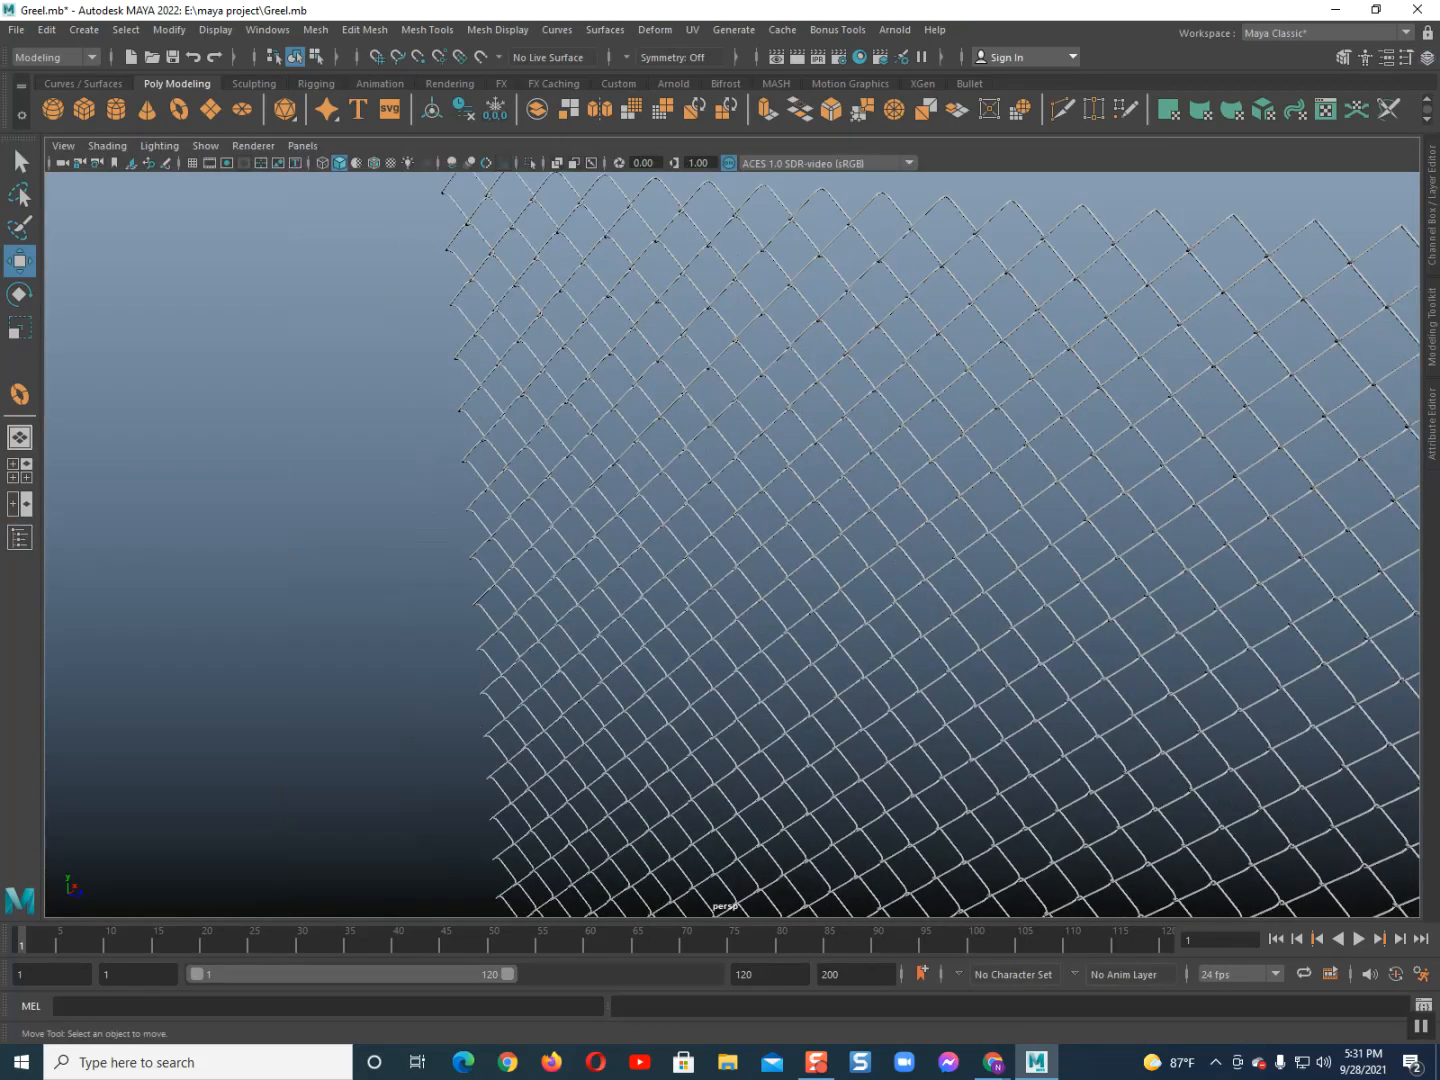
Change the perspective viewport background to solid black to present the fence mesh
scroll(732, 544, "down", 2)
left_click_drag(733, 545, 866, 561, "alt")
middle_click_drag(866, 561, 951, 548, "alt")
left_click_drag(951, 548, 994, 544, "alt")
key("alt+b")
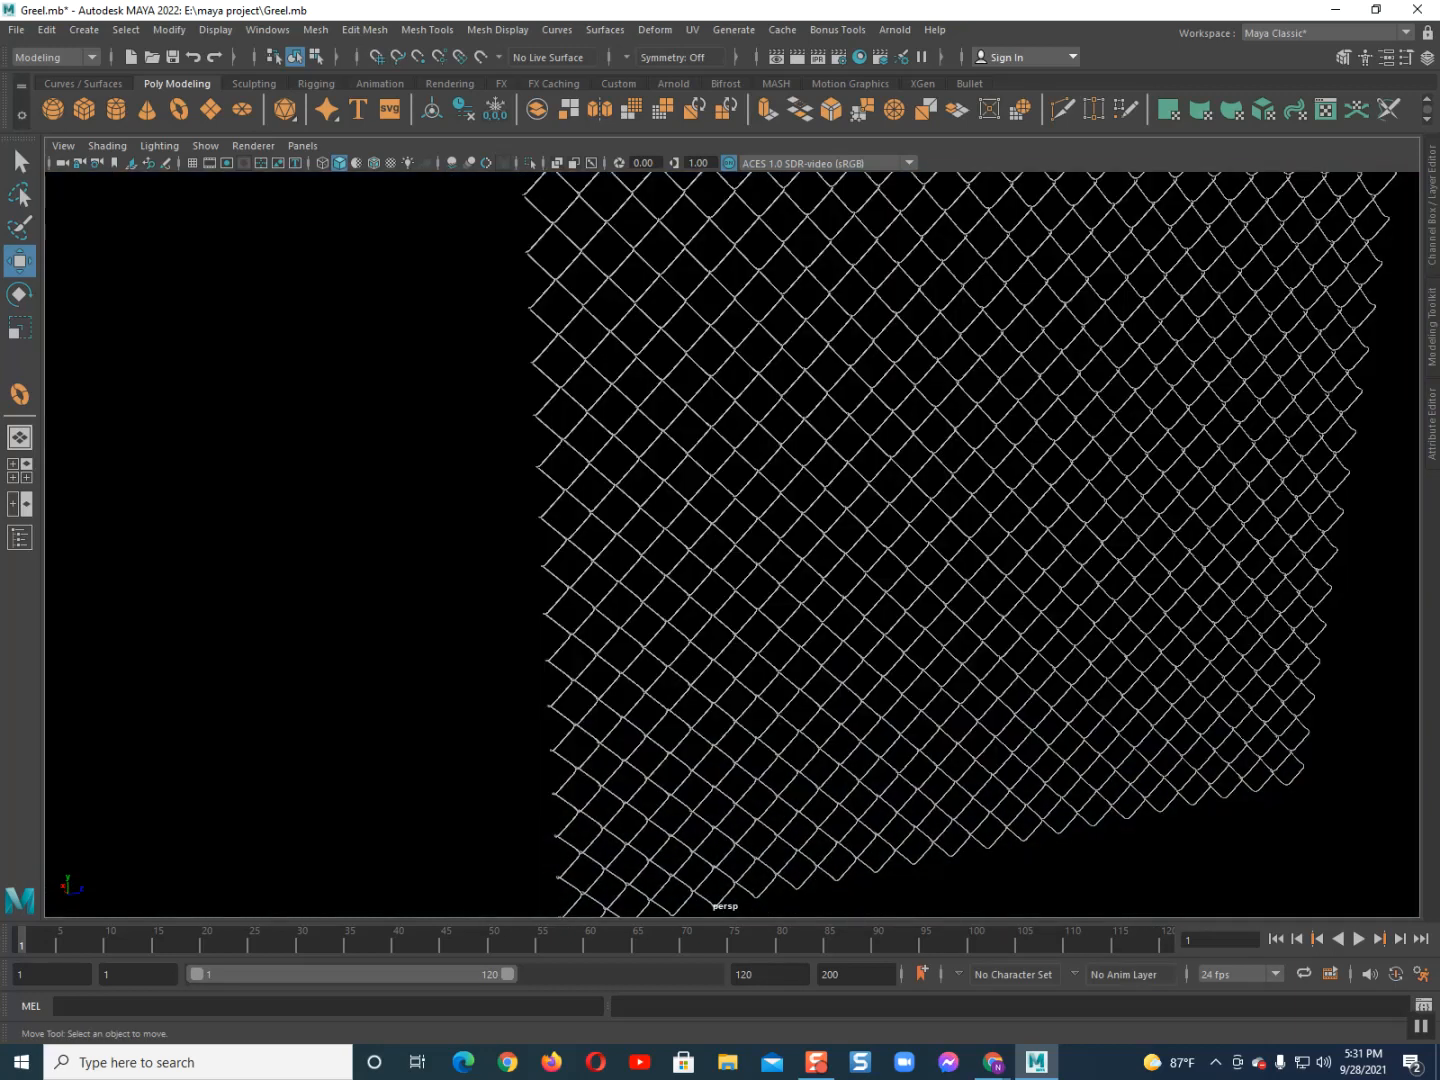
scroll(733, 545, "down", 2)
middle_click_drag(732, 545, 733, 584, "alt")
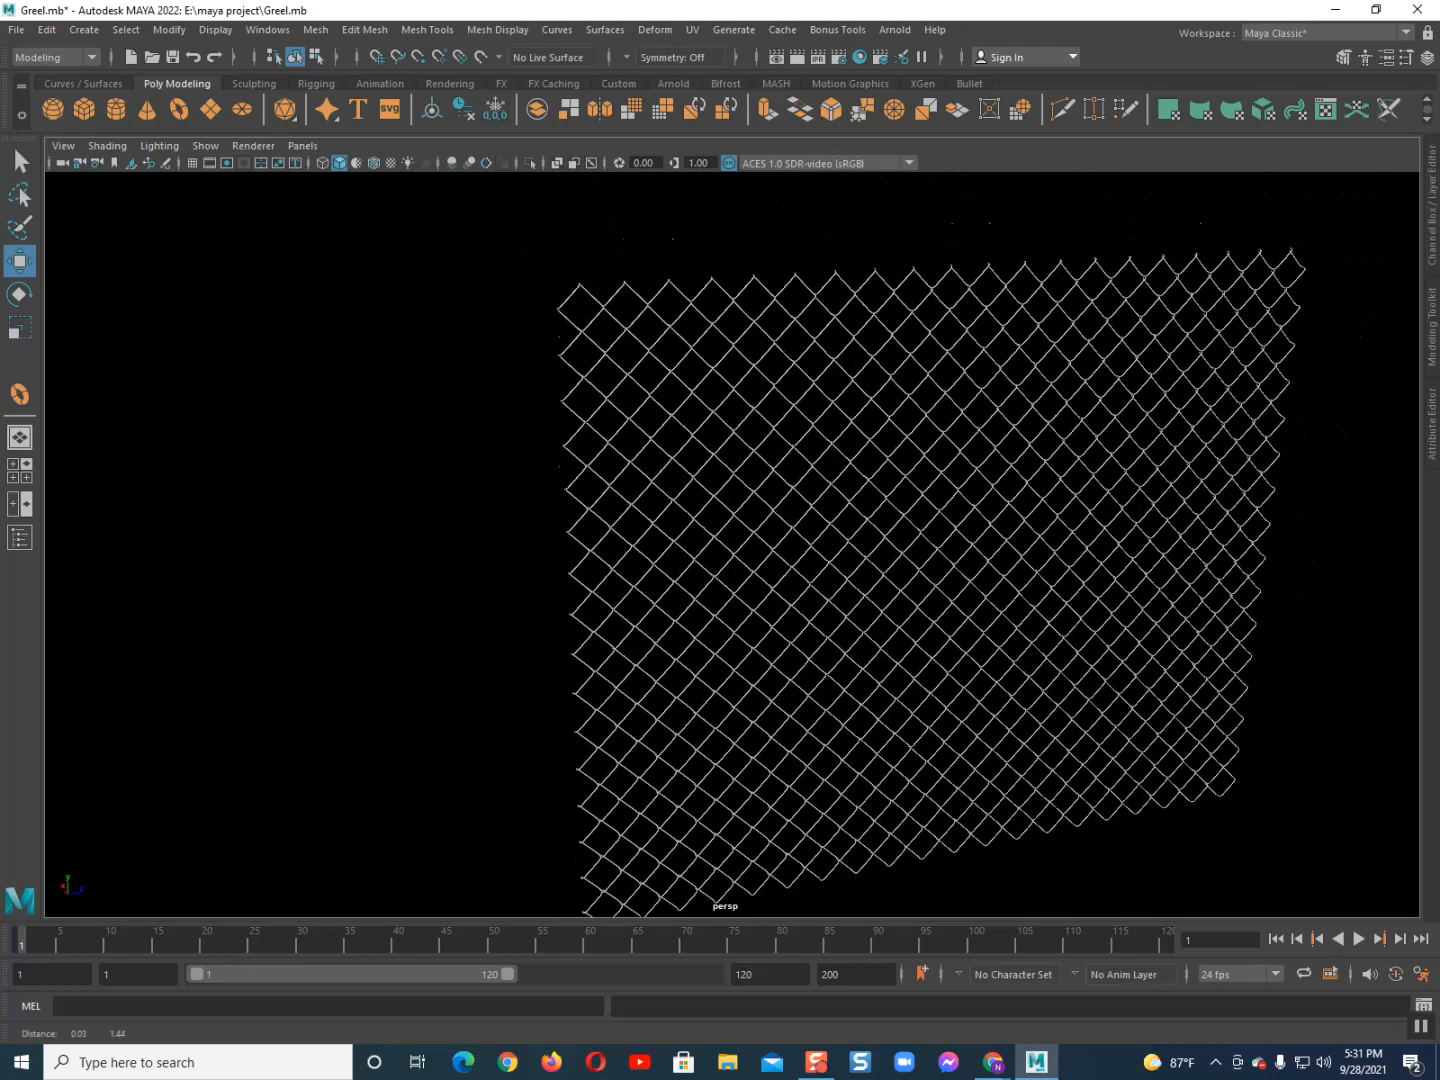